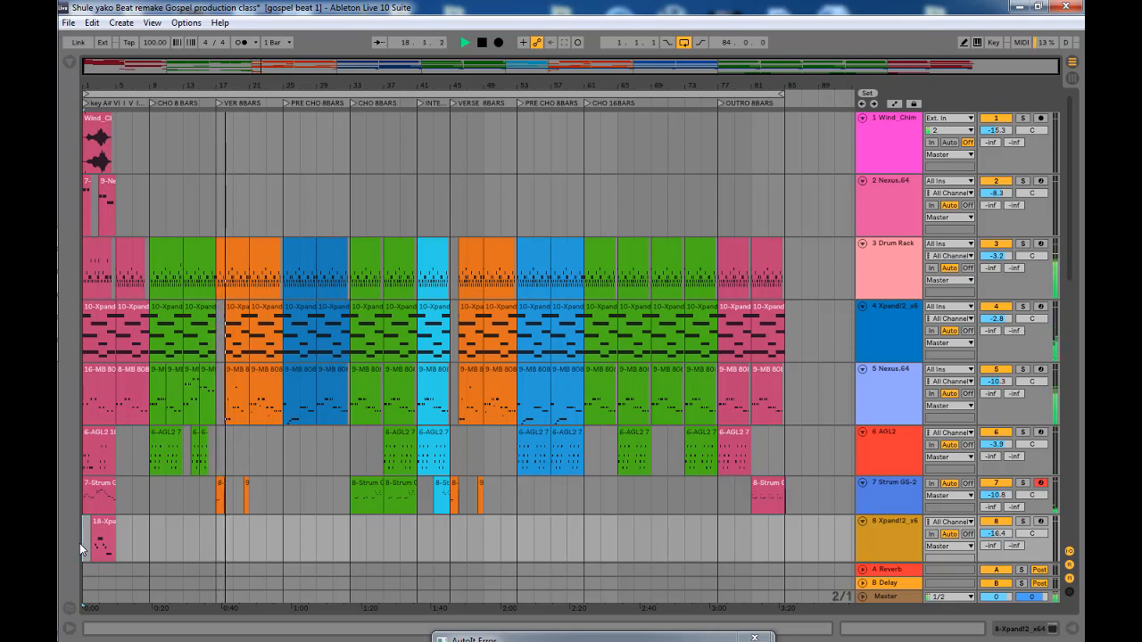
Stop the song playback and review the overview of the Learn Music Production From Scratch course in Firefox
key(space)
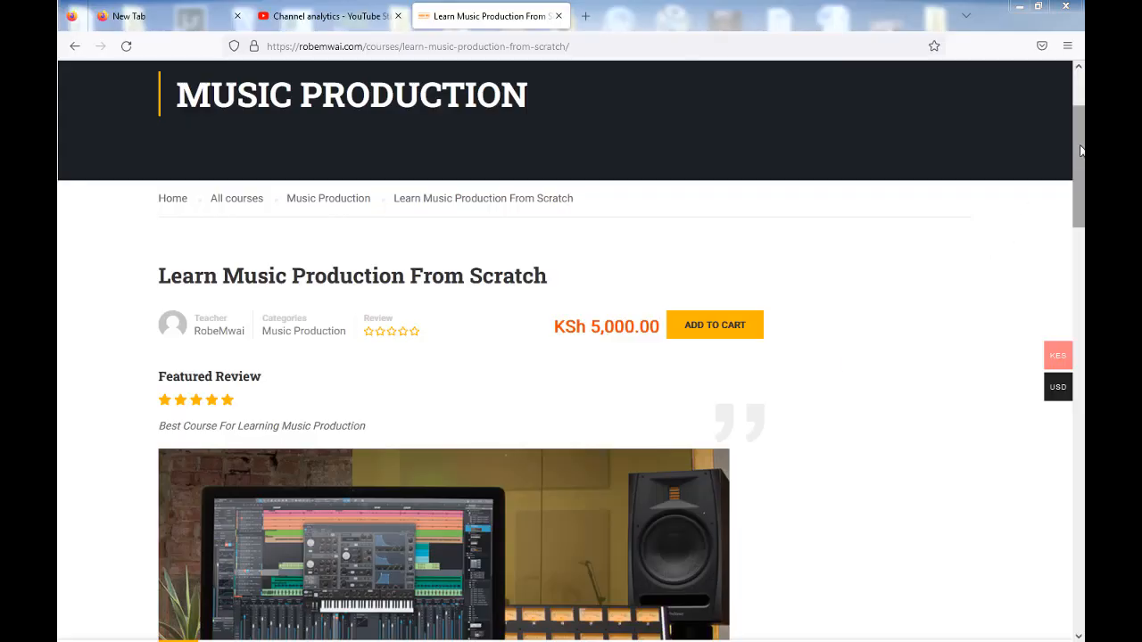
scroll(1076, 155, down, 5)
scroll(331, 416, up, 4)
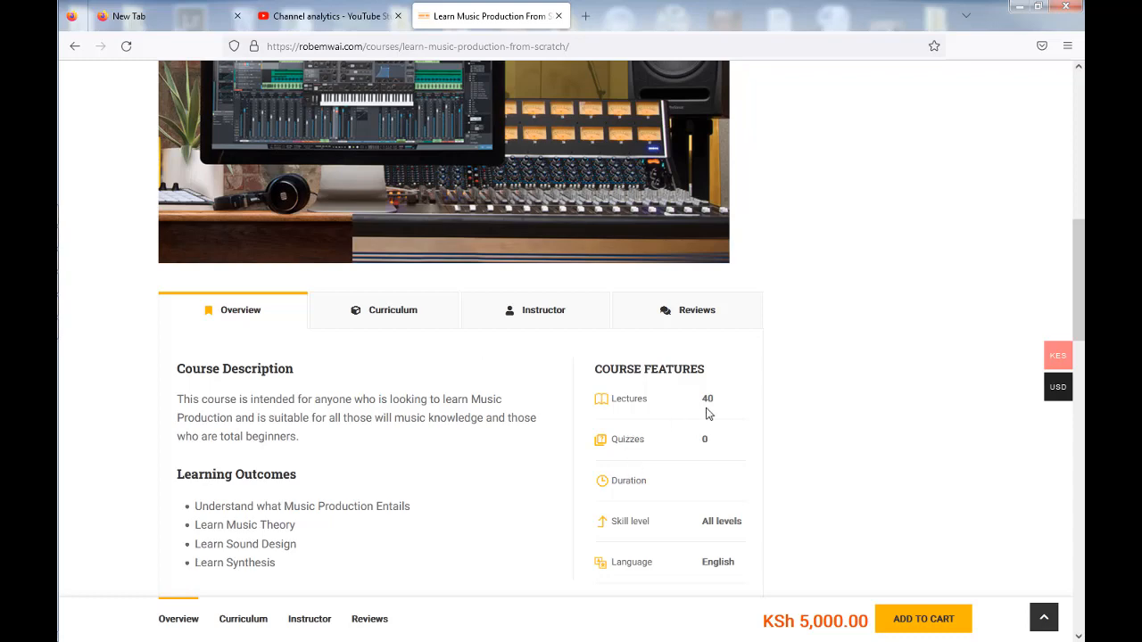
scroll(682, 469, down, 4)
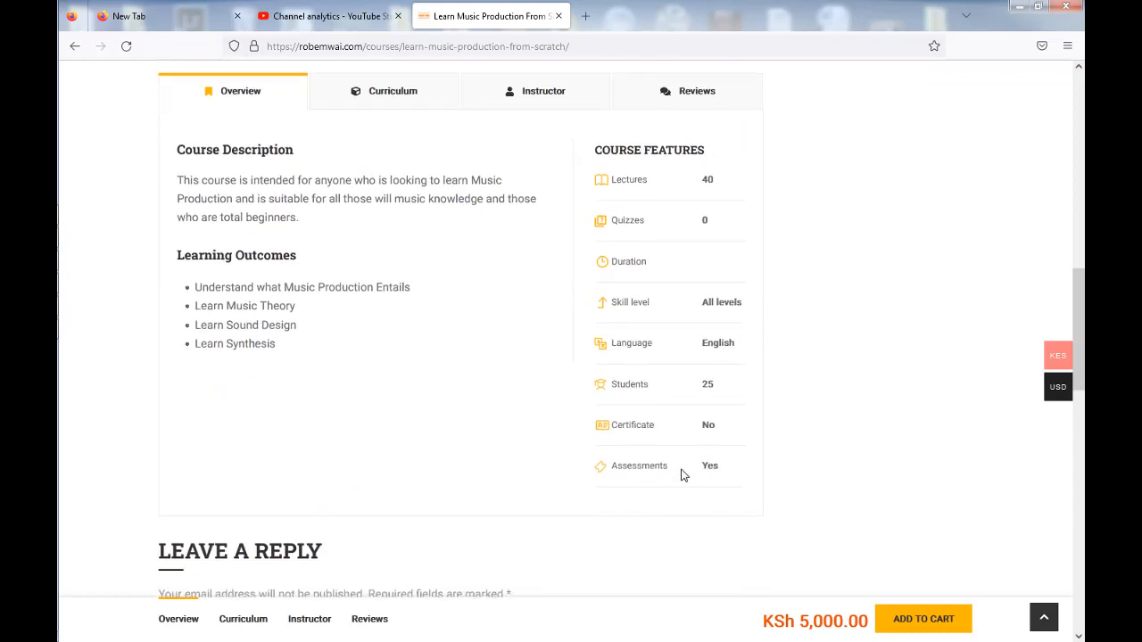
scroll(683, 469, up, 5)
Open the course curriculum and examine its lecture sections, expanding the Beat Remakes list
click(419, 455)
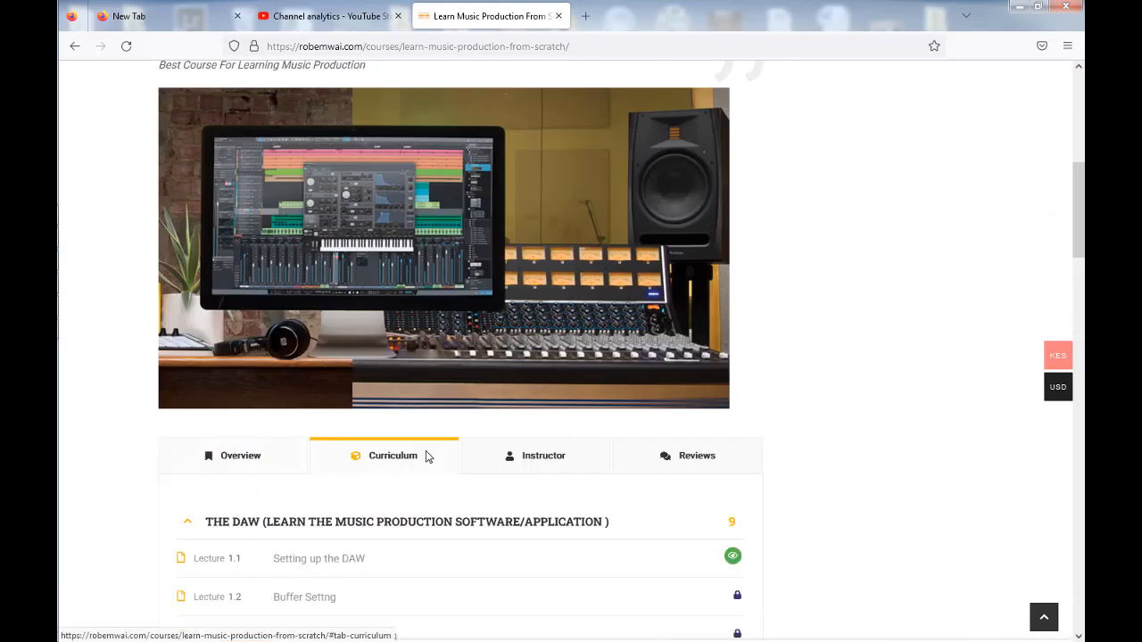
scroll(426, 431, down, 7)
scroll(405, 403, up, 3)
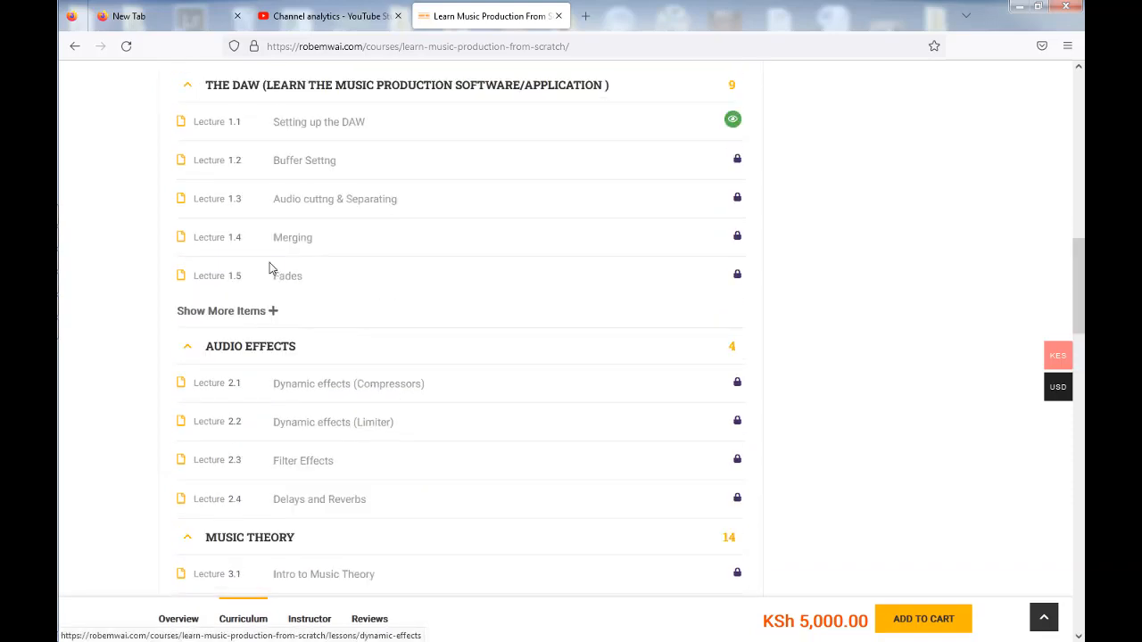
scroll(405, 366, up, 1)
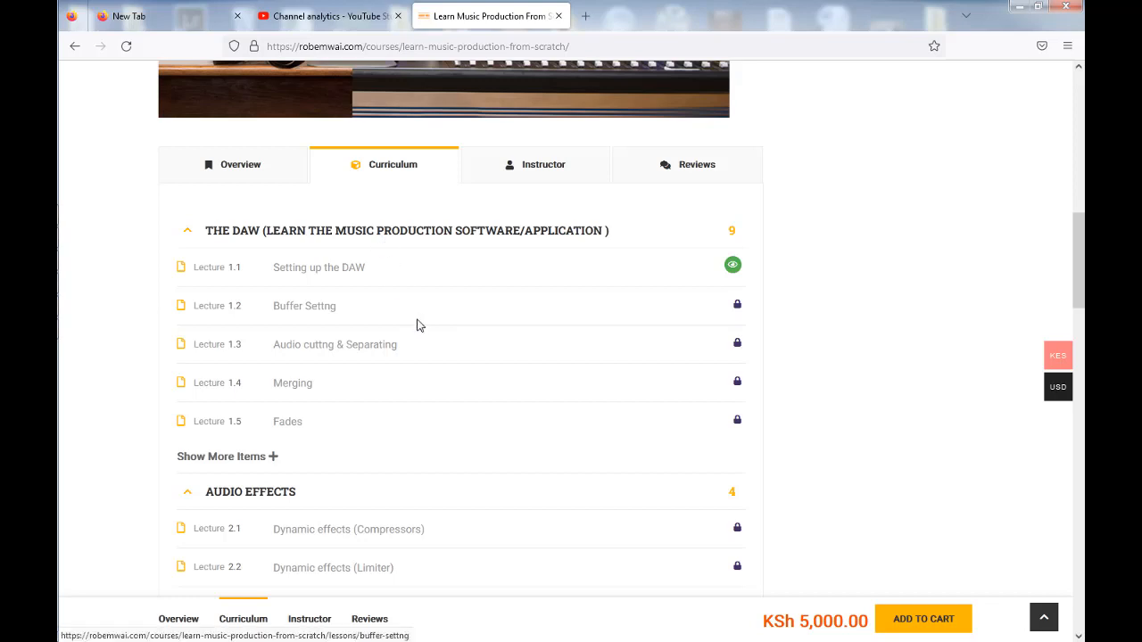
scroll(375, 339, down, 3)
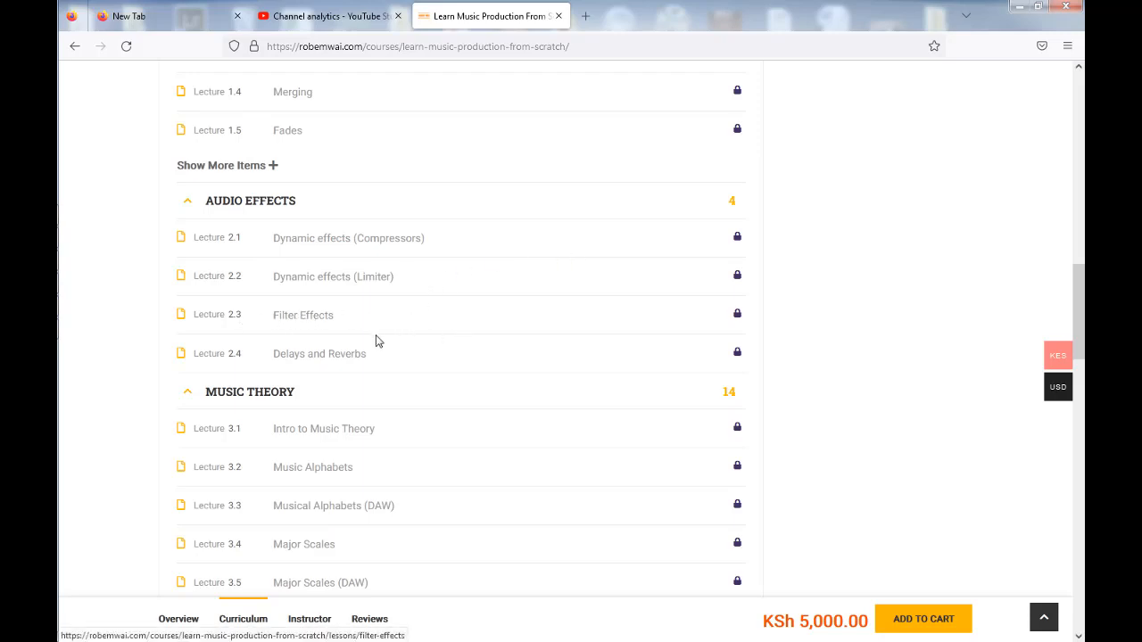
scroll(438, 294, down, 3)
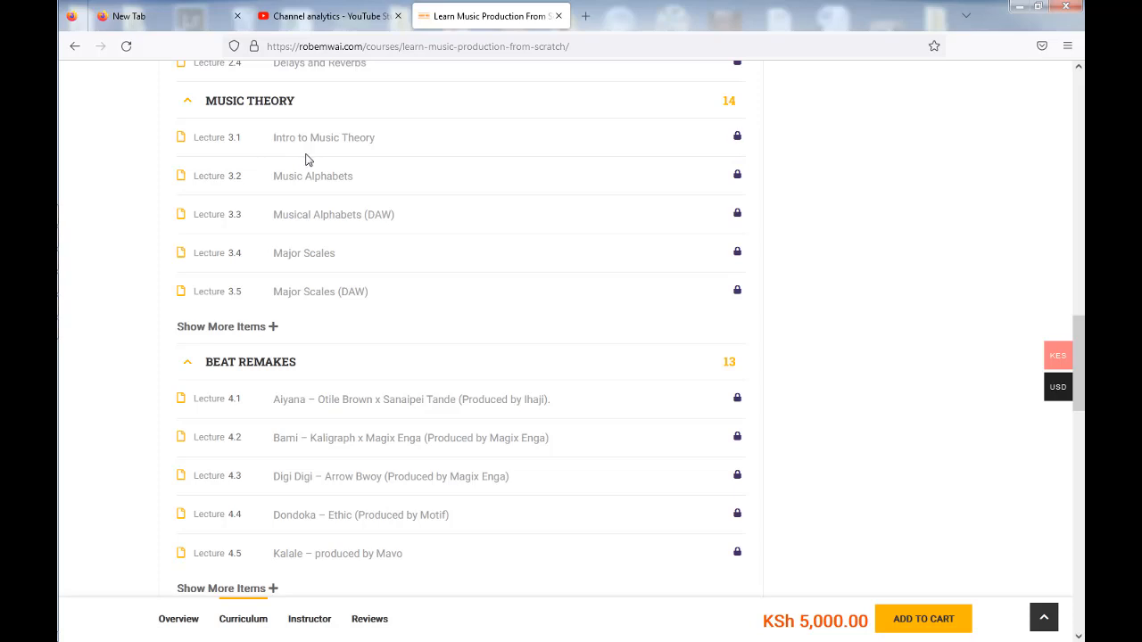
scroll(323, 275, down, 3)
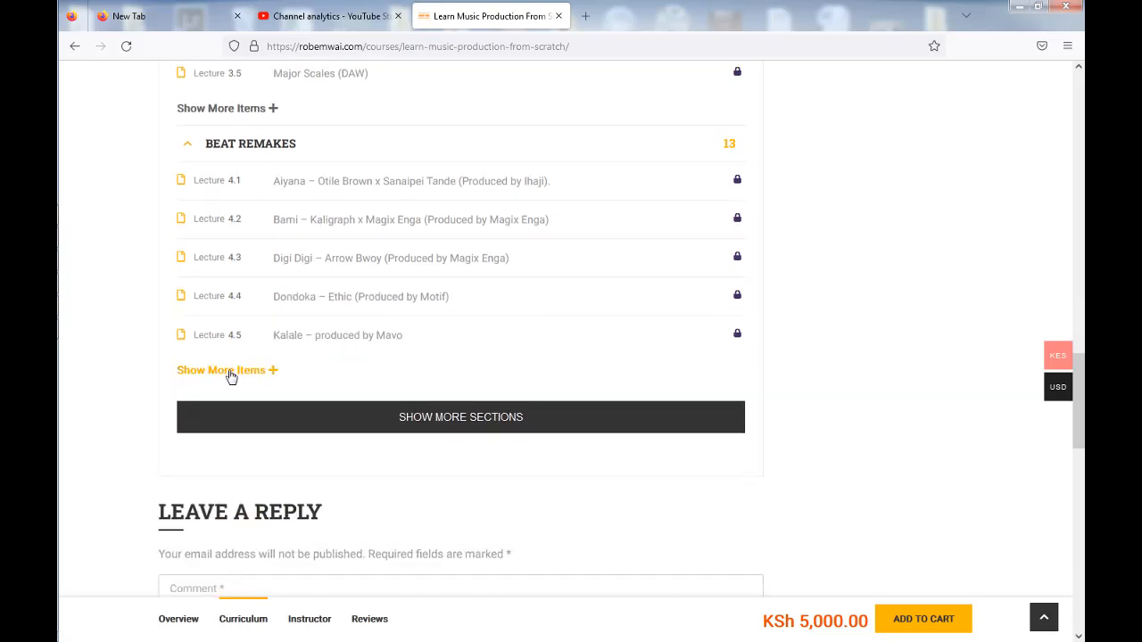
click(261, 374)
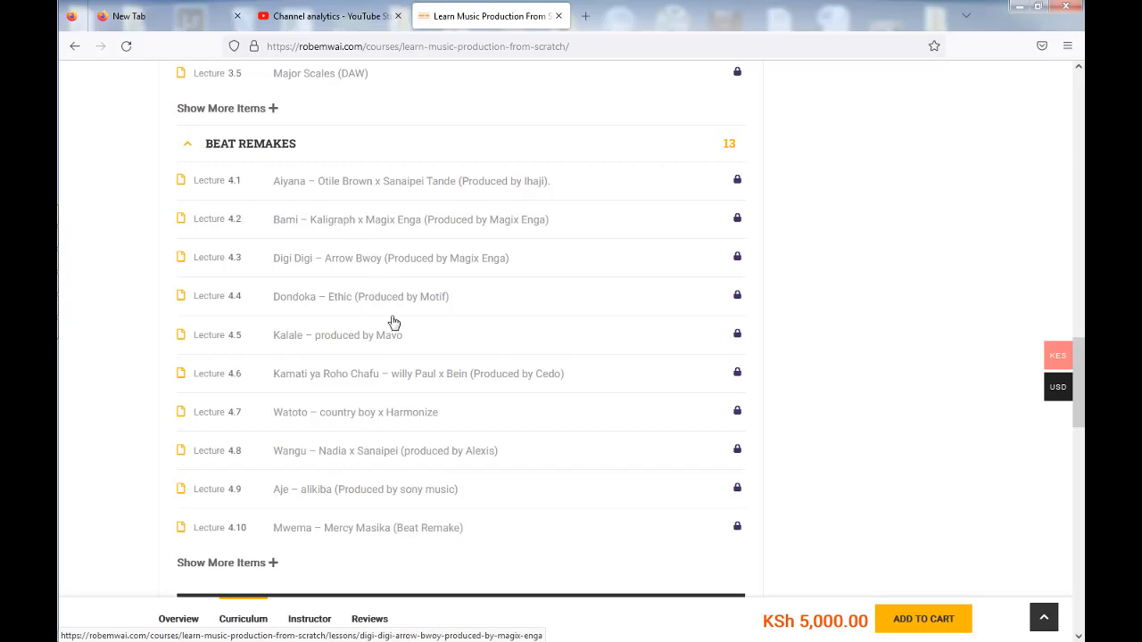
Look over the rest of the curriculum and return to the course title and price
scroll(424, 402, down, 3)
scroll(424, 402, up, 15)
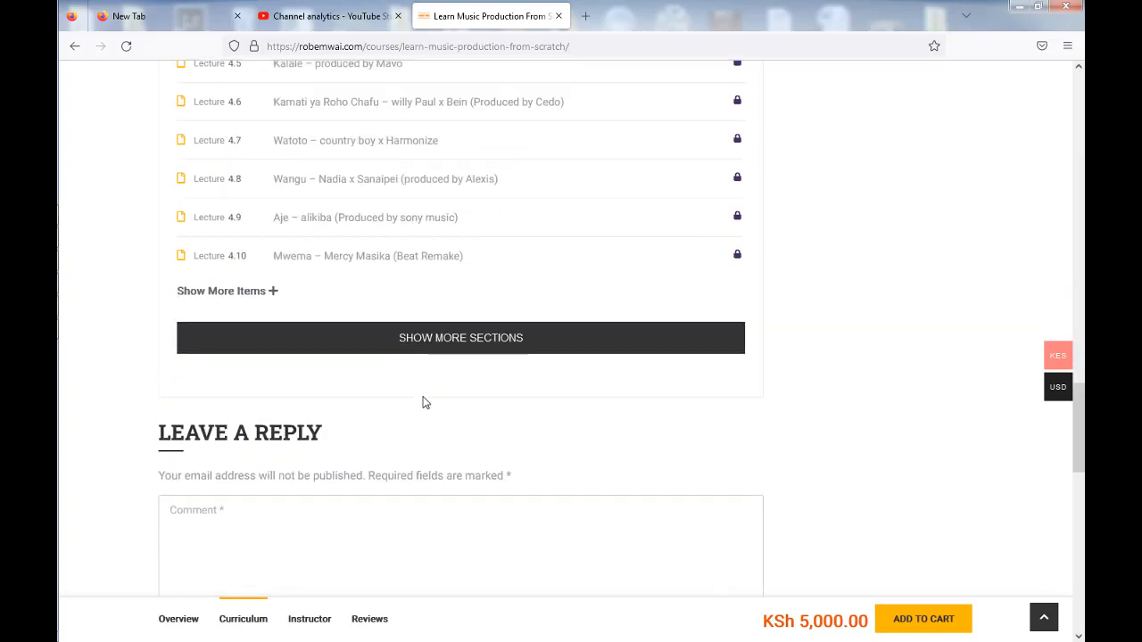
scroll(424, 403, up, 3)
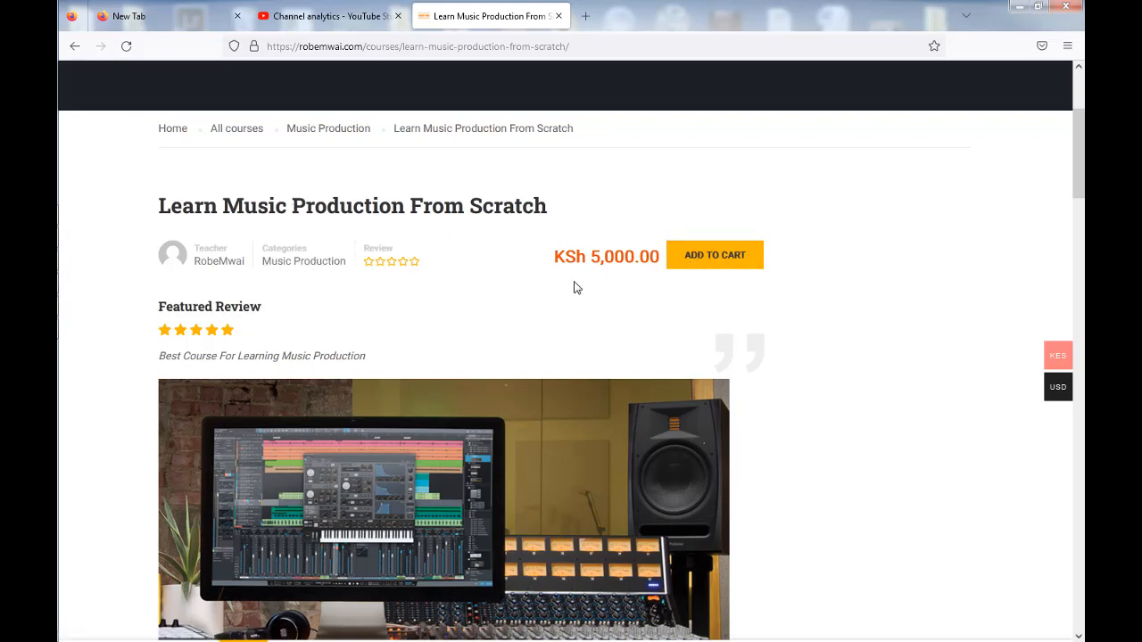
scroll(572, 287, down, 3)
scroll(572, 289, up, 4)
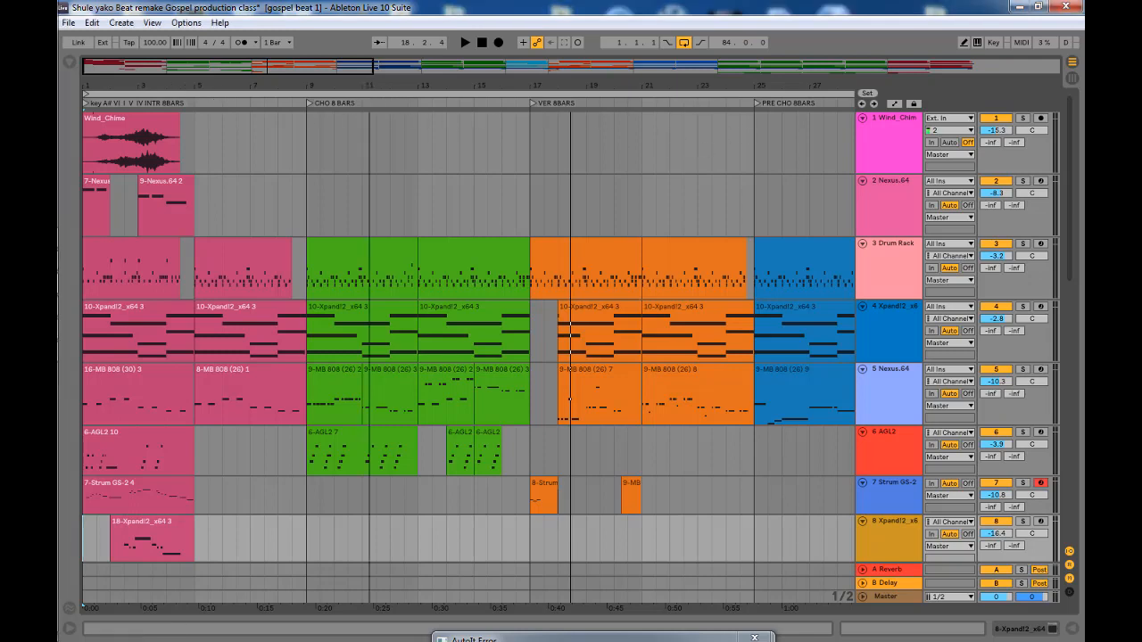
In Ableton Live, fit the whole arrangement in view and audition the soloed wind chime clip in the intro
drag(370, 87, 282, 87)
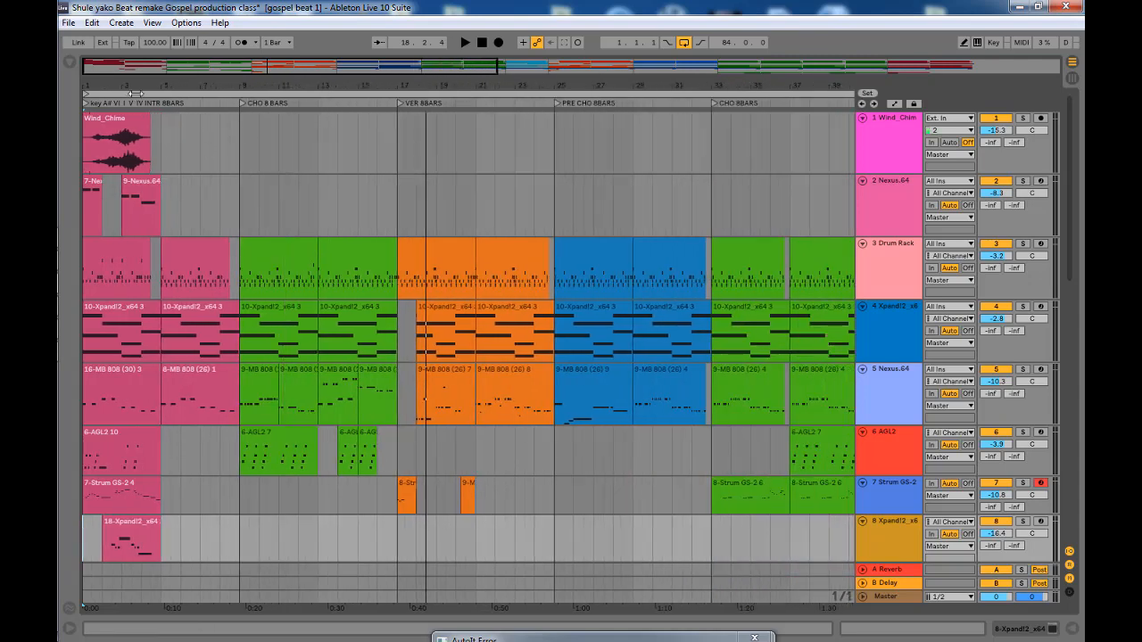
drag(169, 85, 170, 69)
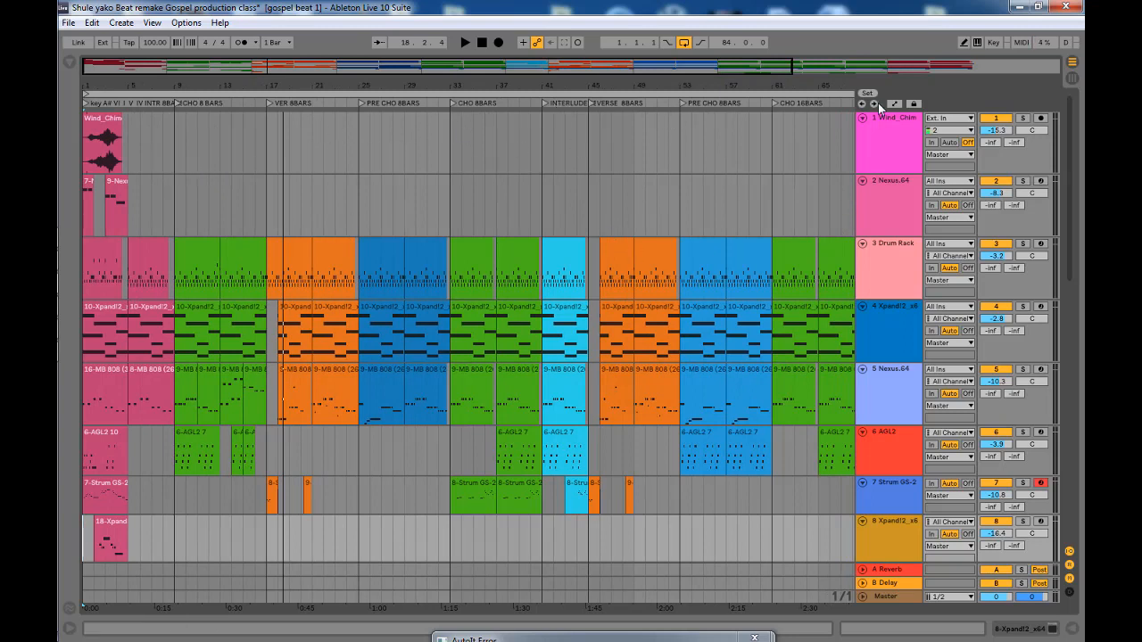
drag(500, 86, 499, 67)
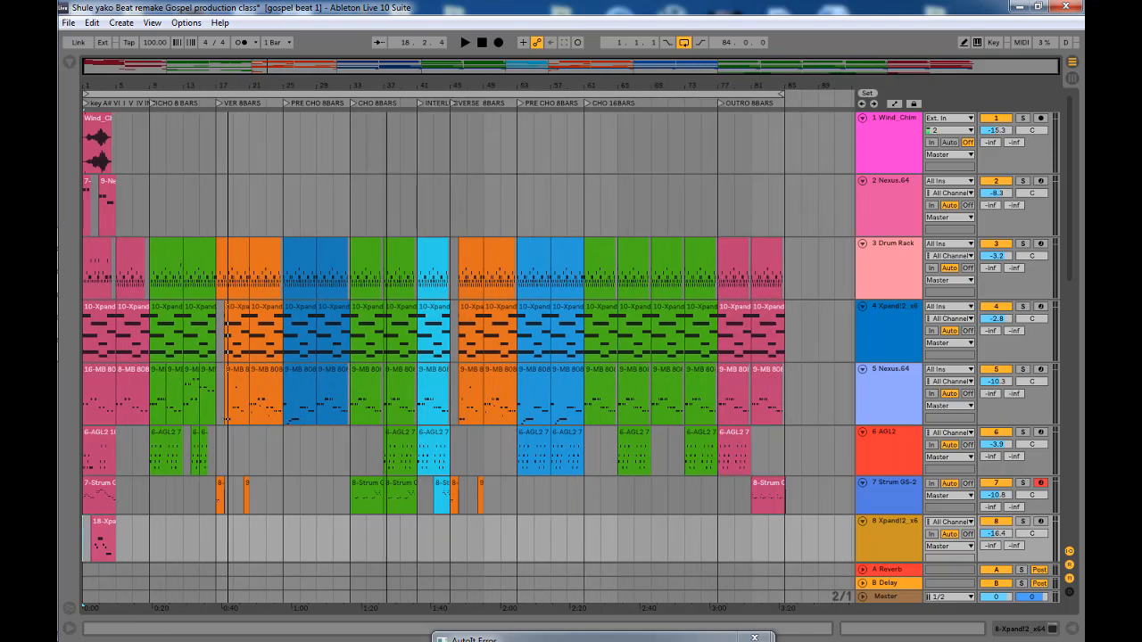
drag(121, 85, 125, 138)
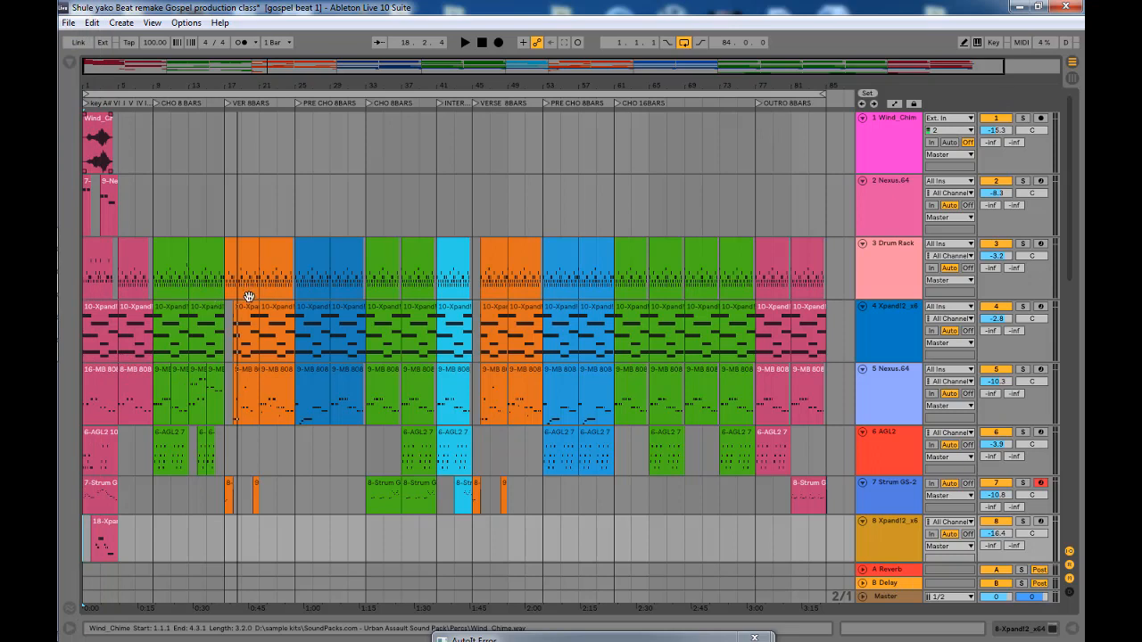
key(space)
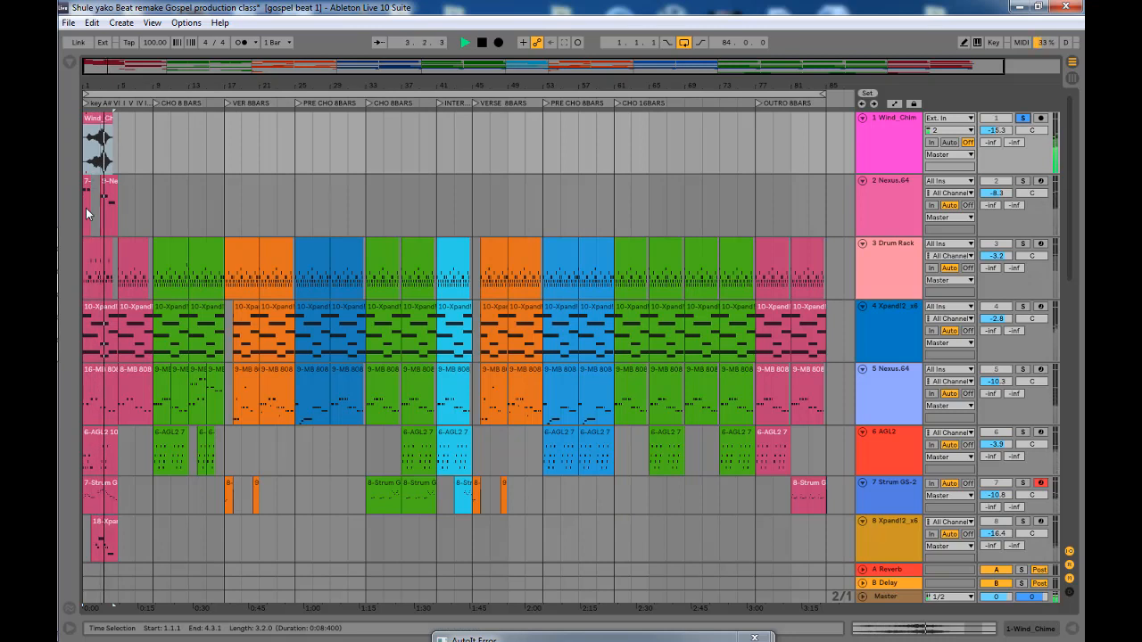
key(space)
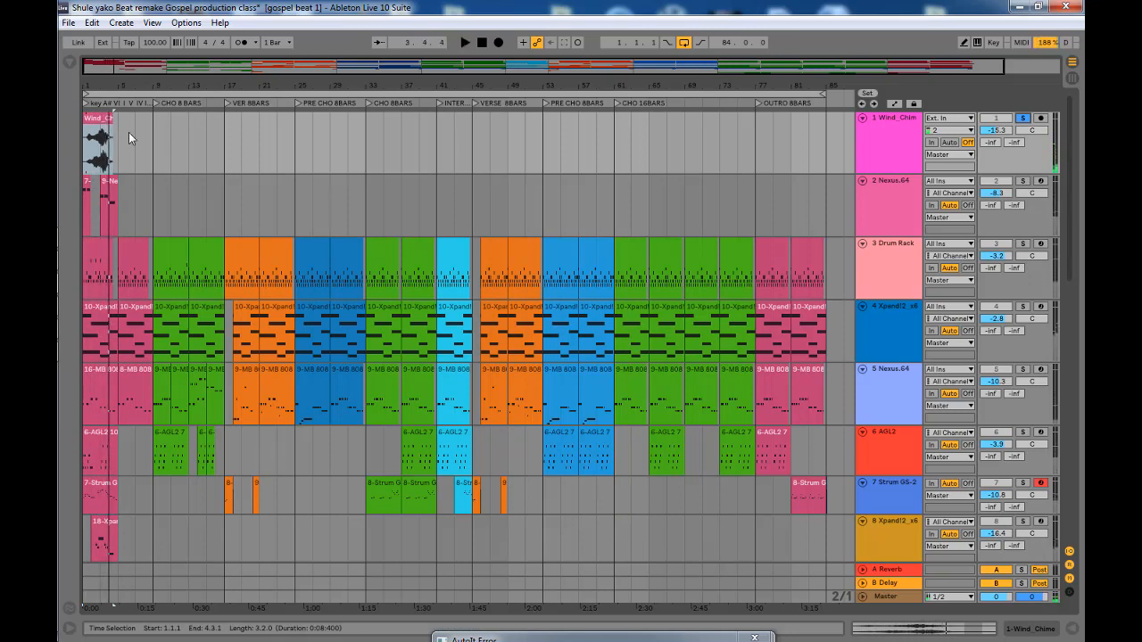
click(100, 245)
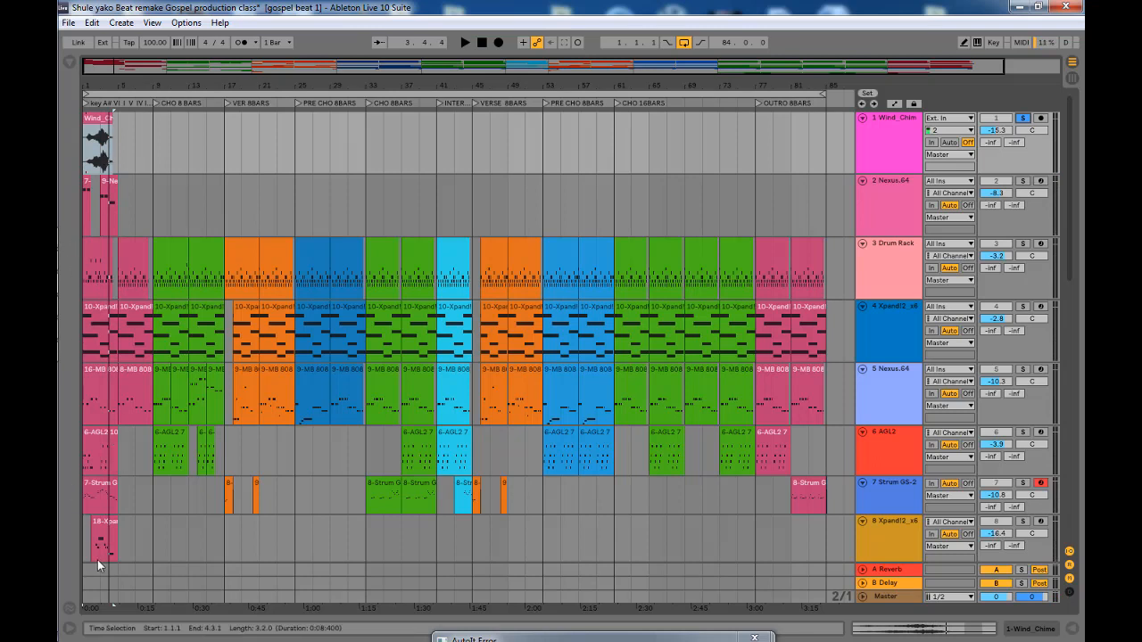
Solo the 2 Nexus.64 track instead of the wind chime and audition its intro clips from bar 1
click(900, 138)
click(901, 207)
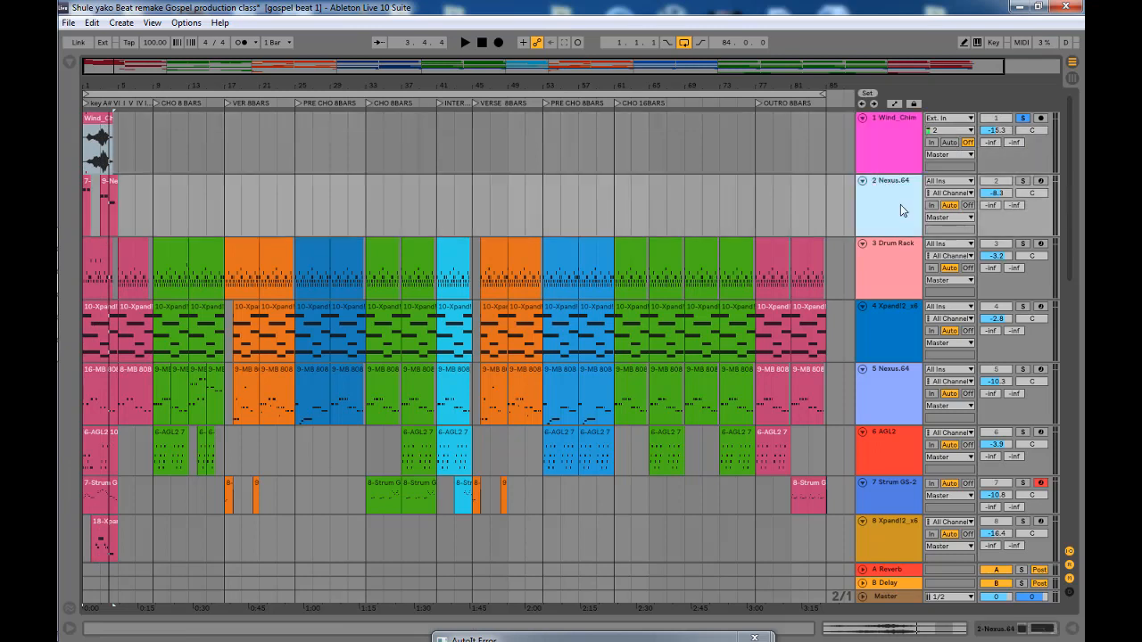
click(1023, 181)
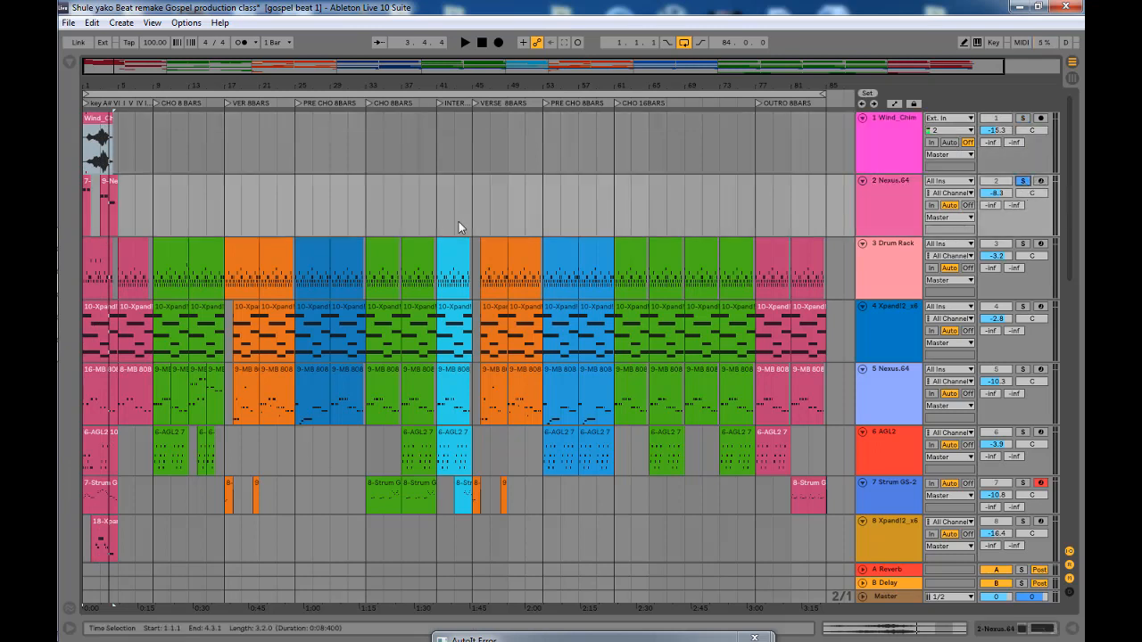
click(97, 152)
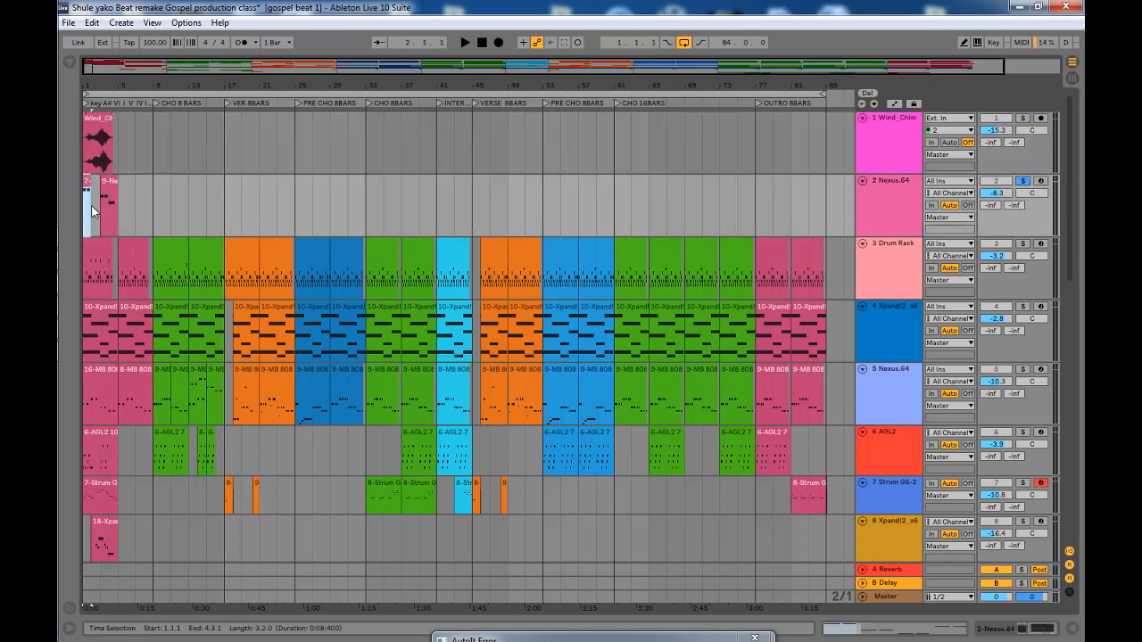
key(space)
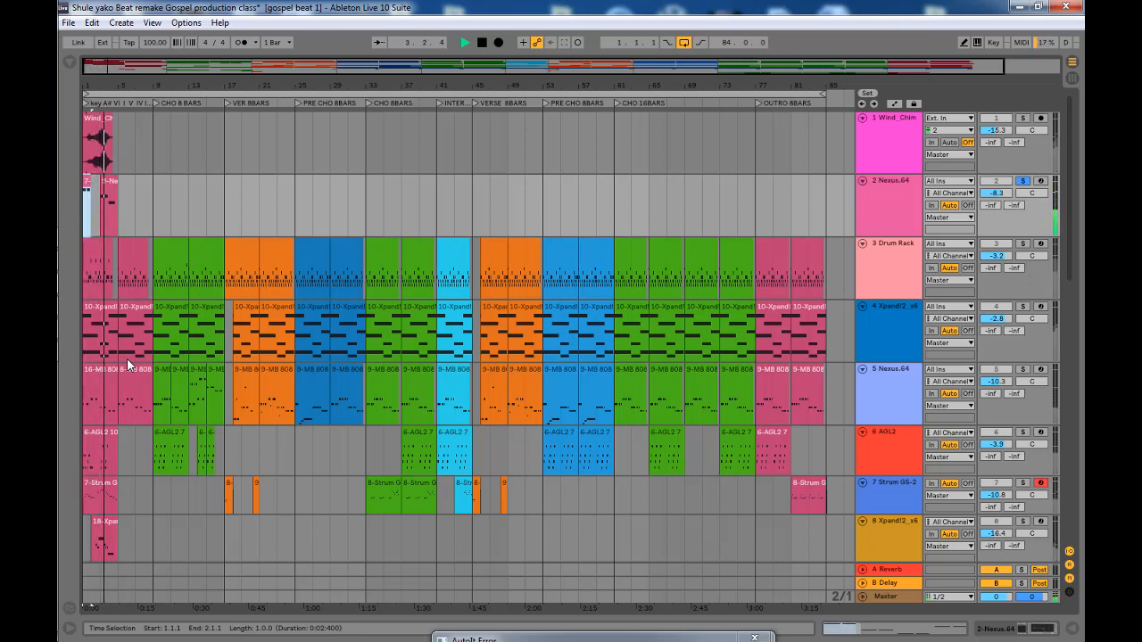
click(112, 201)
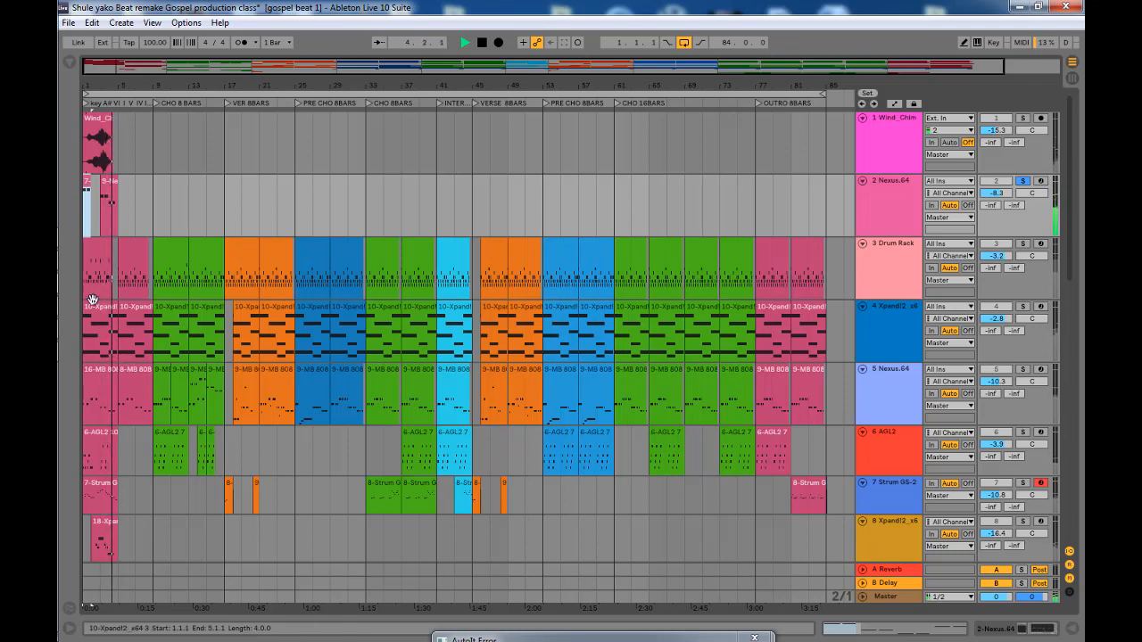
click(88, 205)
key(space)
Show the 2 Nexus.64 track's devices and check the selected guitar preset in the Nexus plug-in window, closing it when done
click(892, 200)
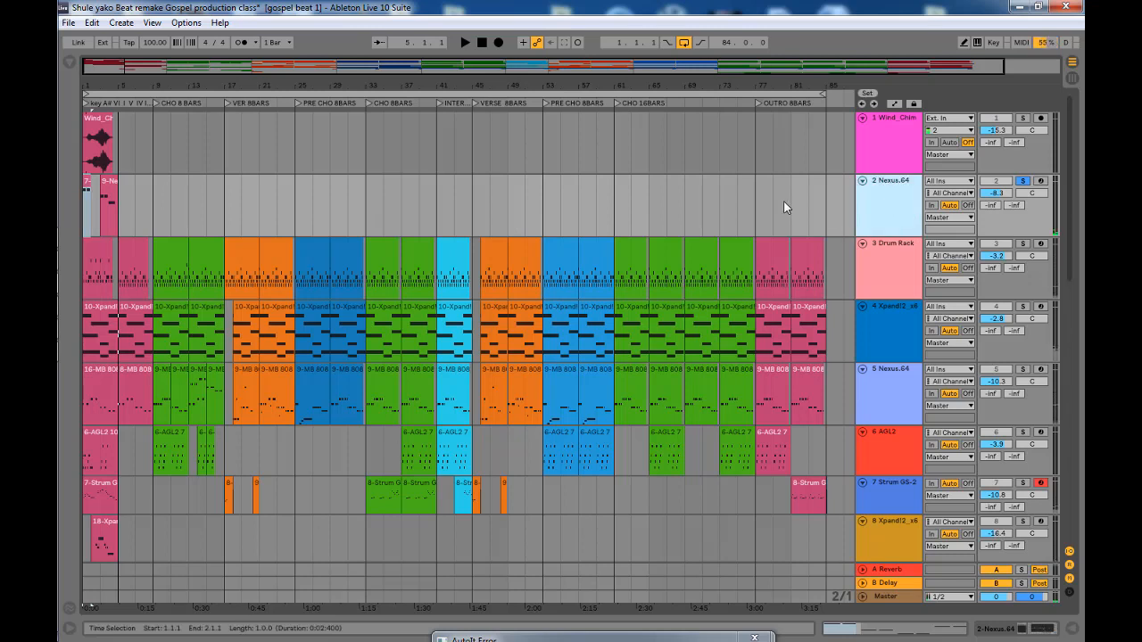
double_click(897, 197)
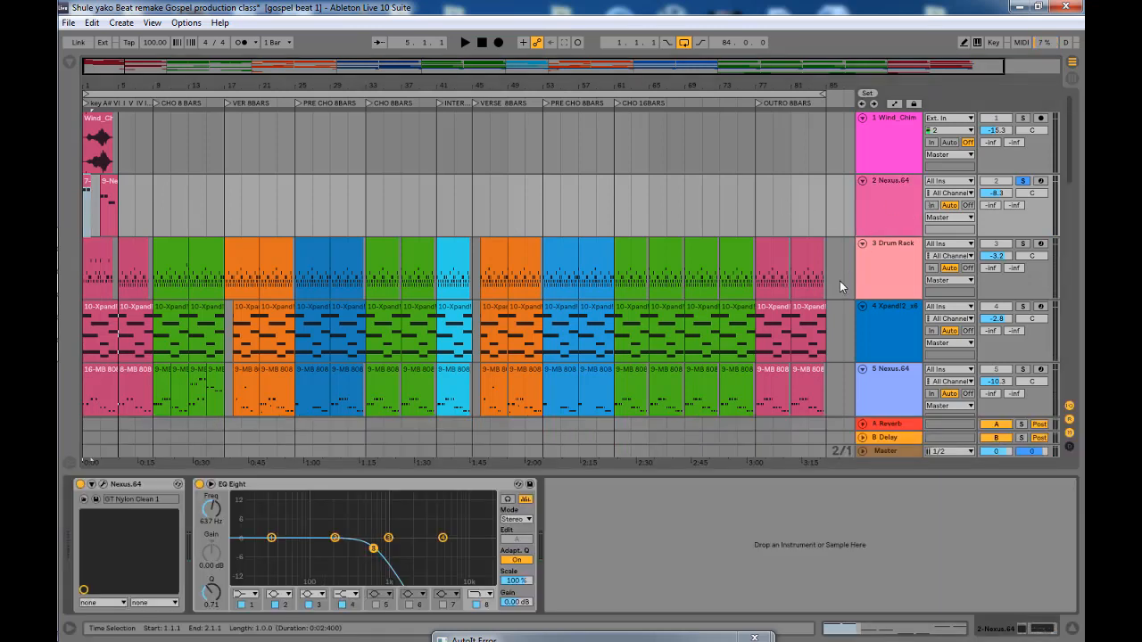
click(107, 483)
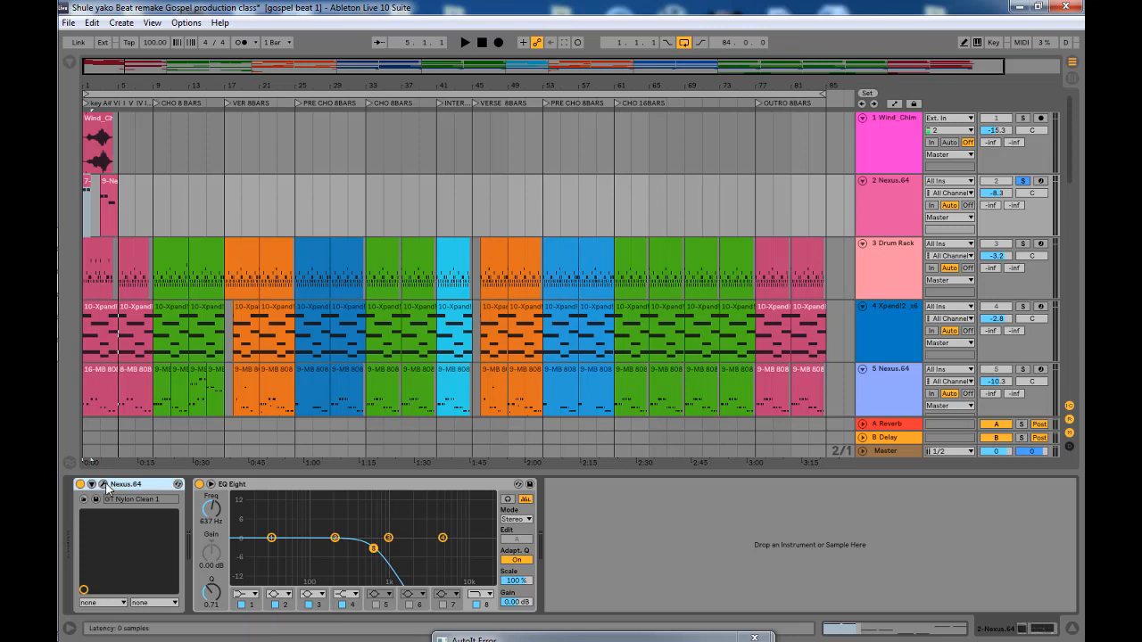
click(104, 485)
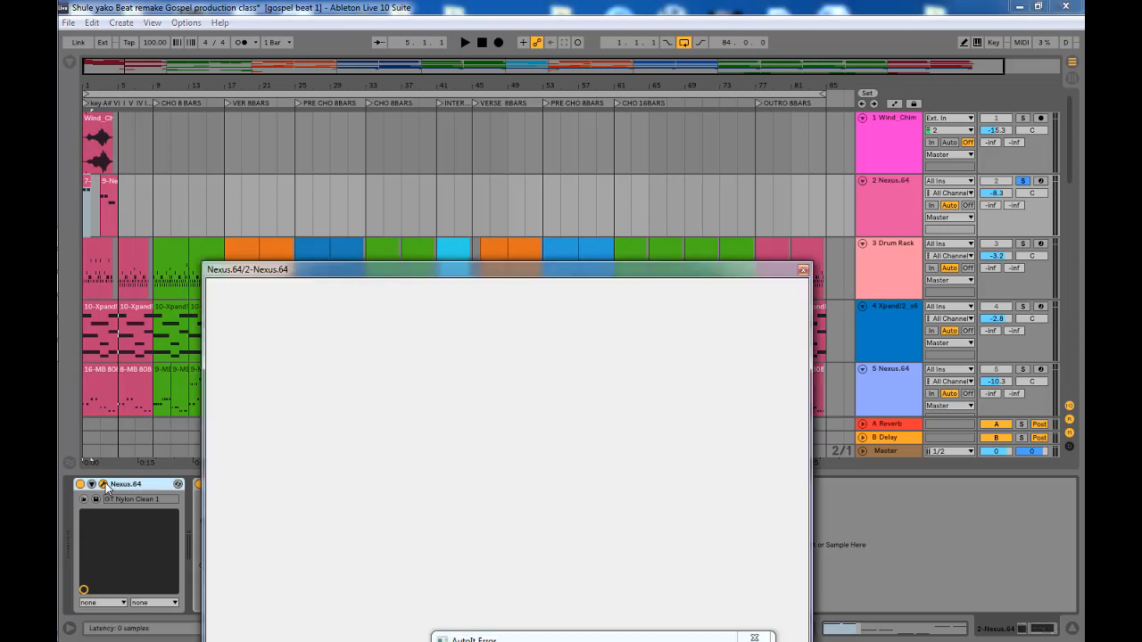
drag(511, 279, 536, 78)
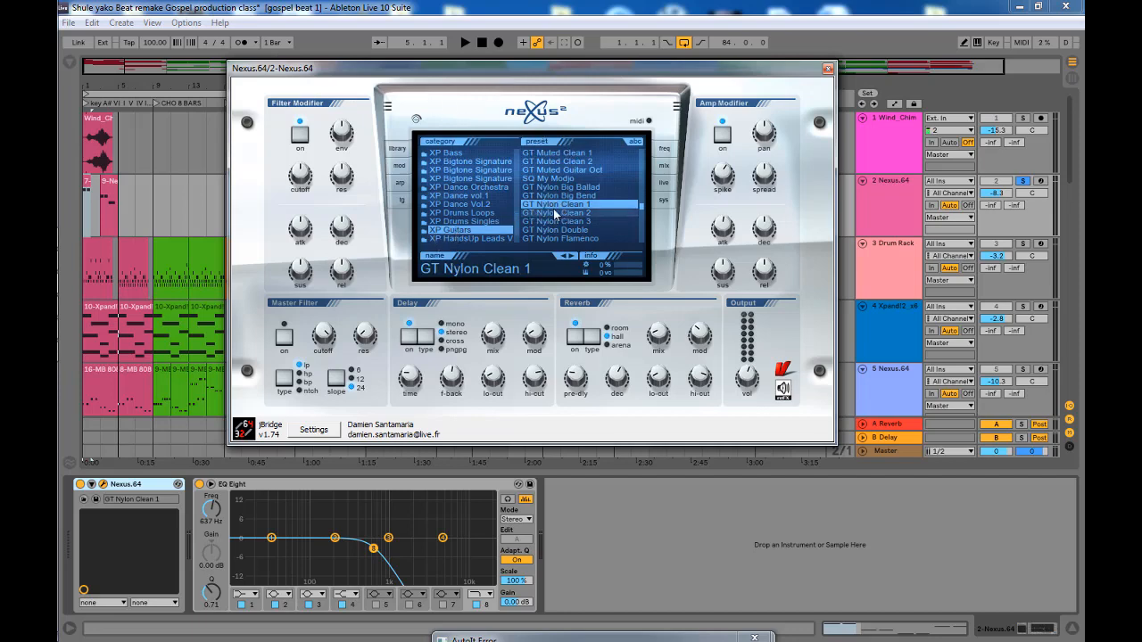
click(830, 71)
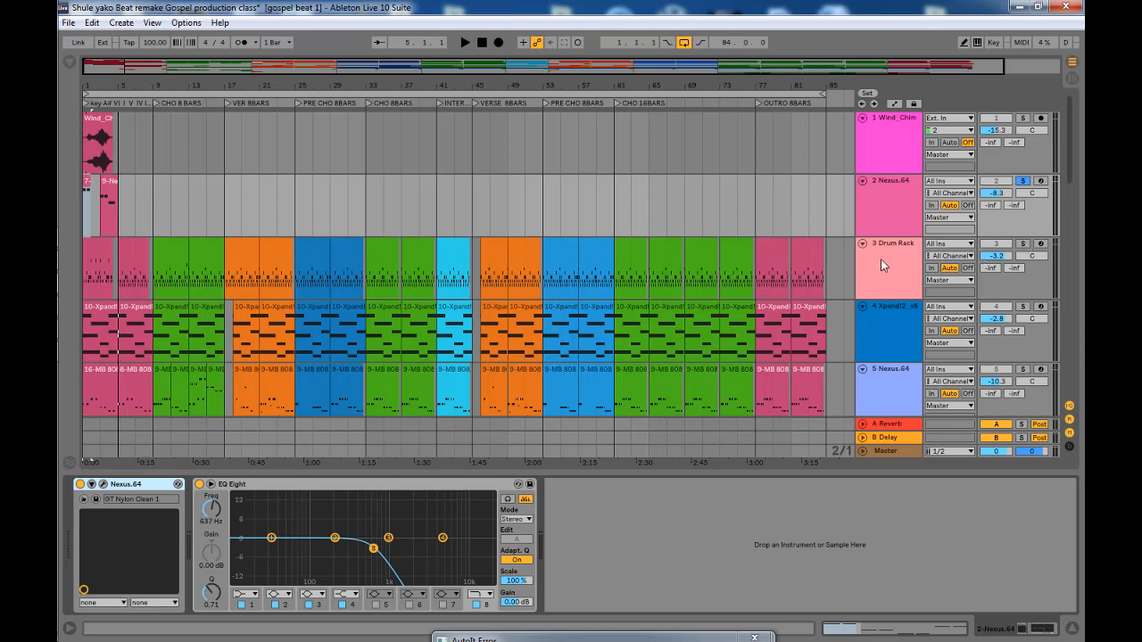
Solo the Drum Rack track, audition its first intro clip and open that clip's MIDI notes
click(953, 252)
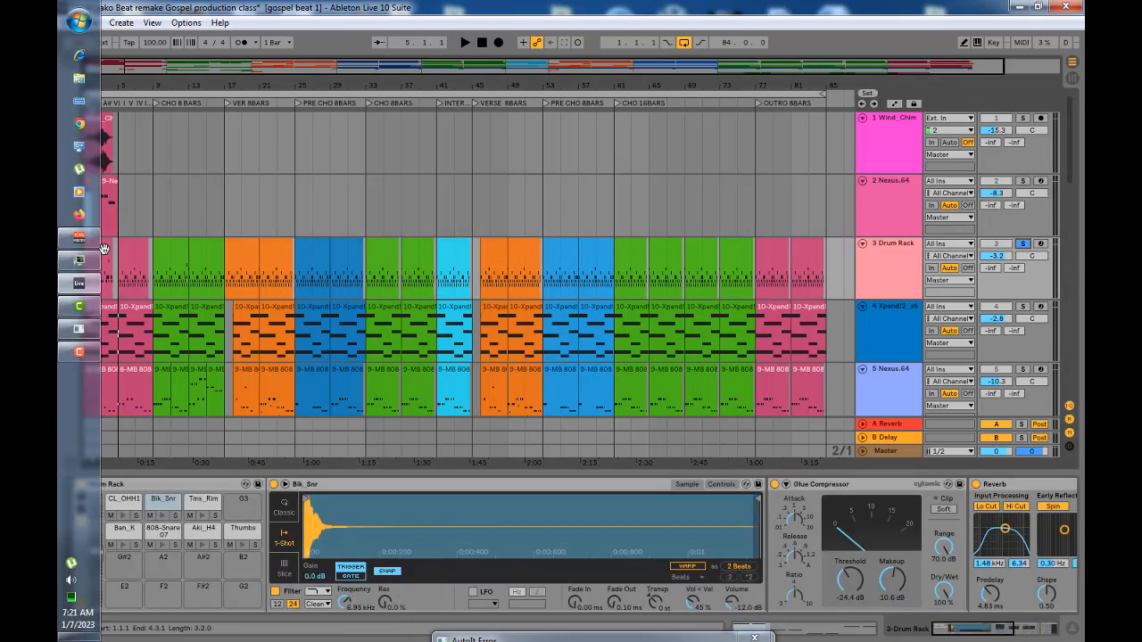
click(101, 251)
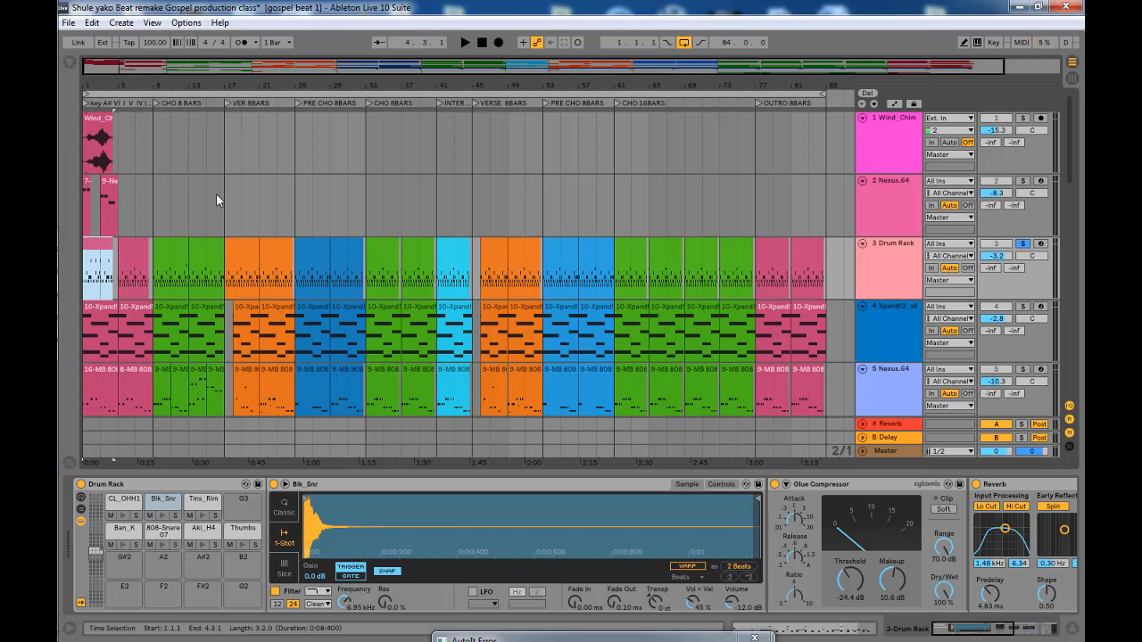
key(space)
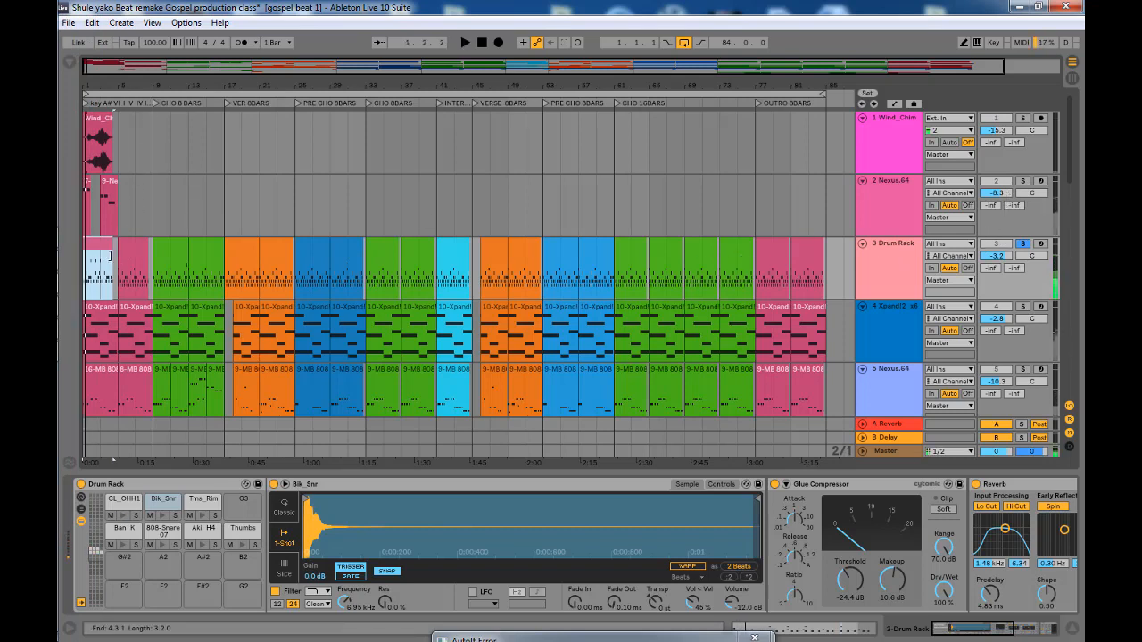
double_click(101, 250)
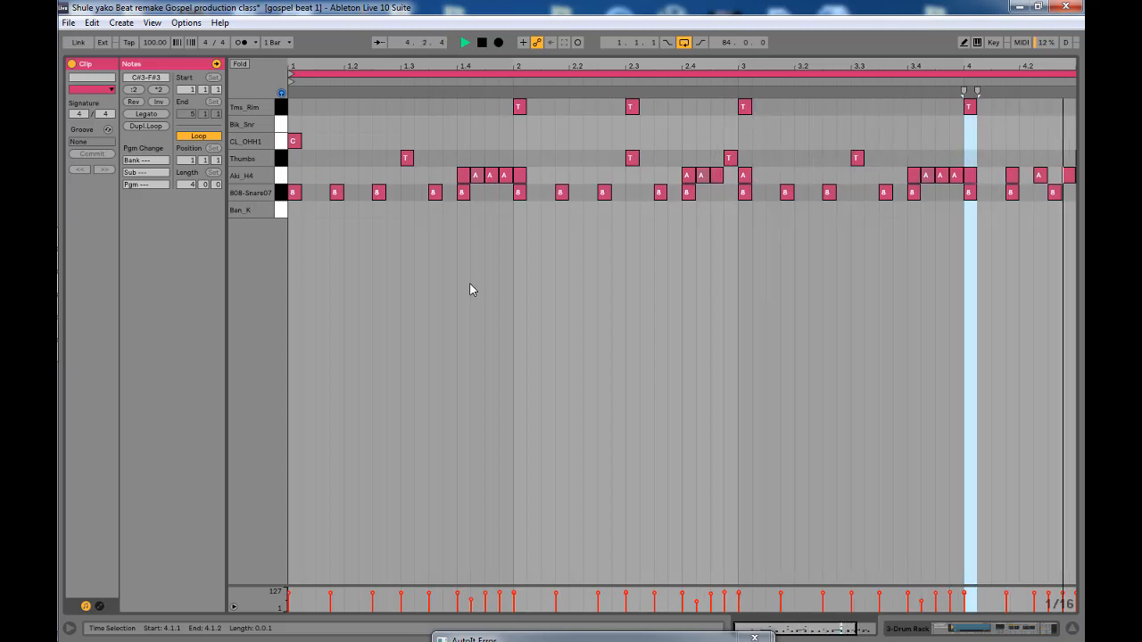
Stop playback and audition the 808-Snare07, Aki_H4 and Thumbs drum sounds from the clip's note rows
key(space)
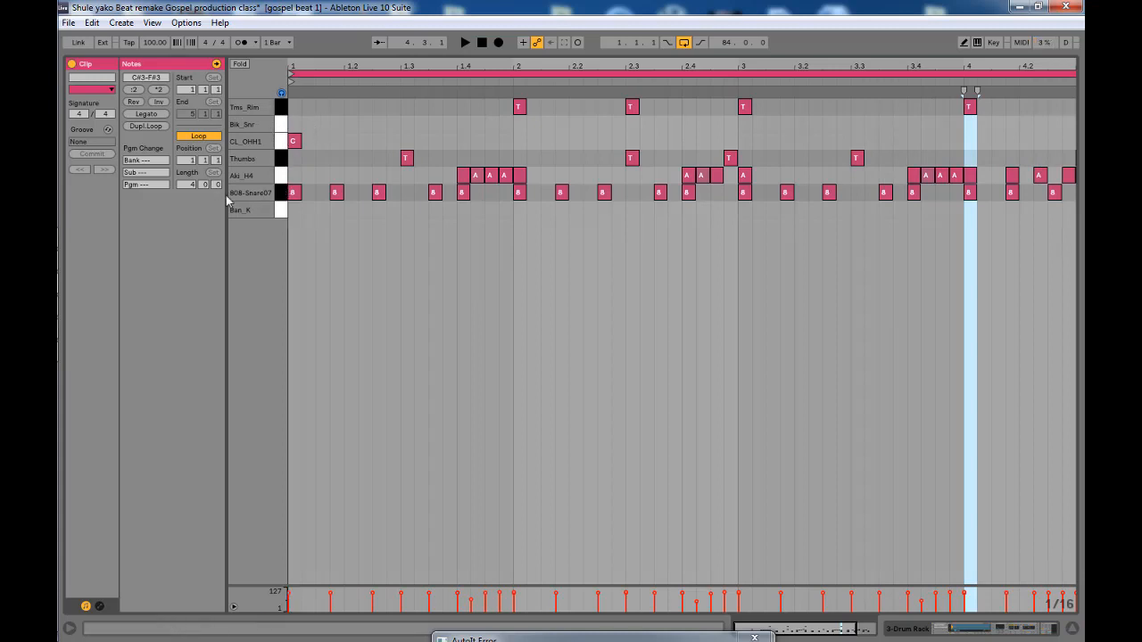
click(283, 197)
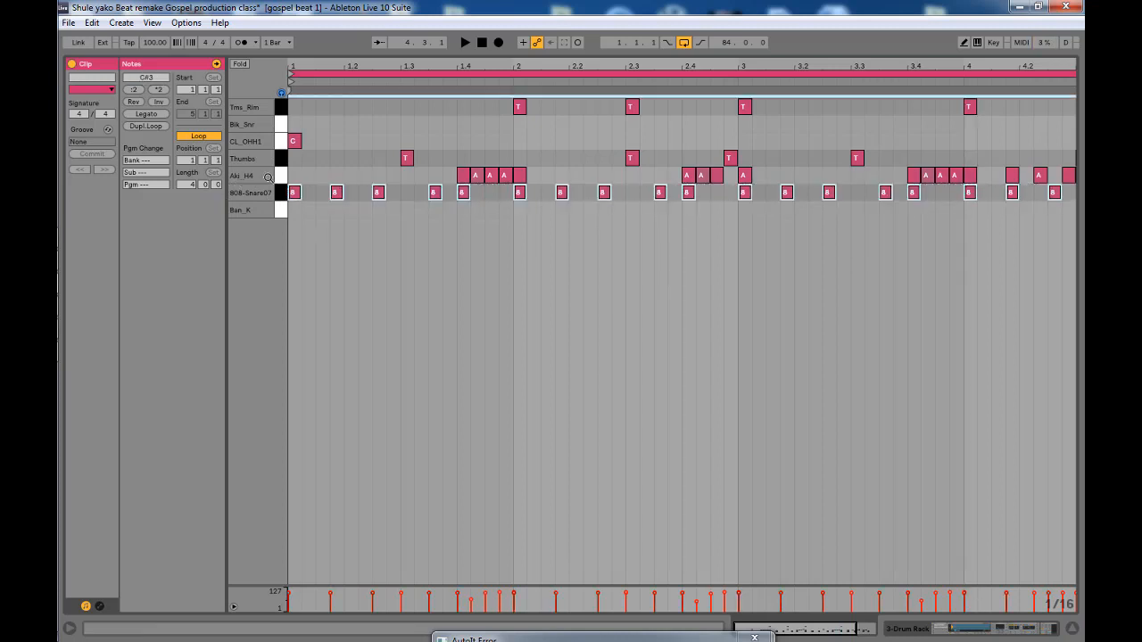
click(283, 180)
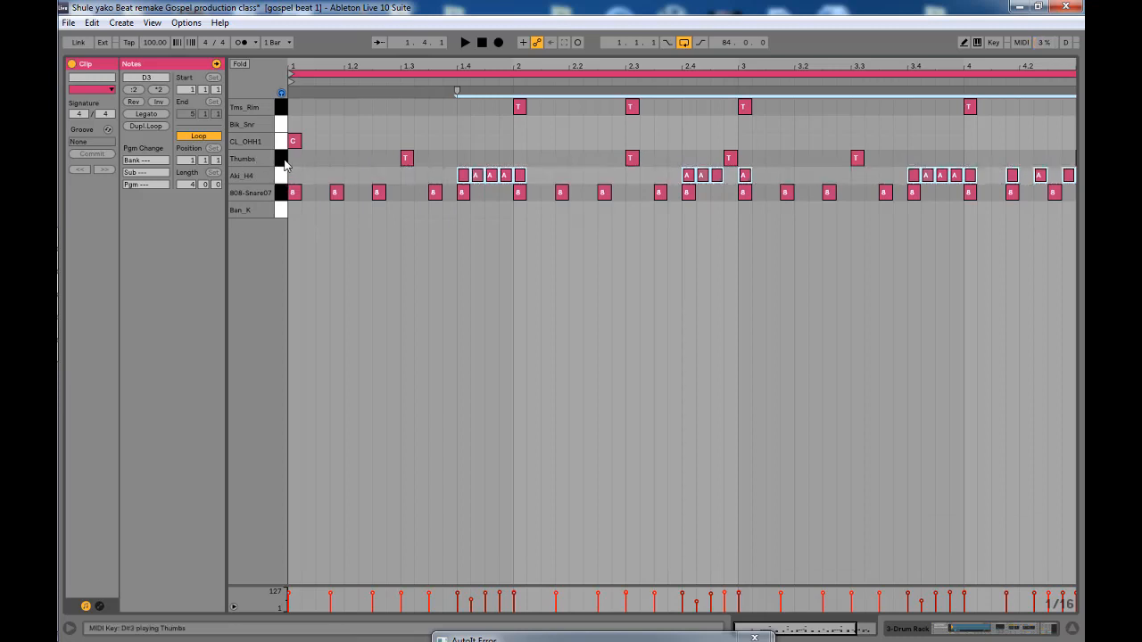
click(279, 164)
click(279, 164)
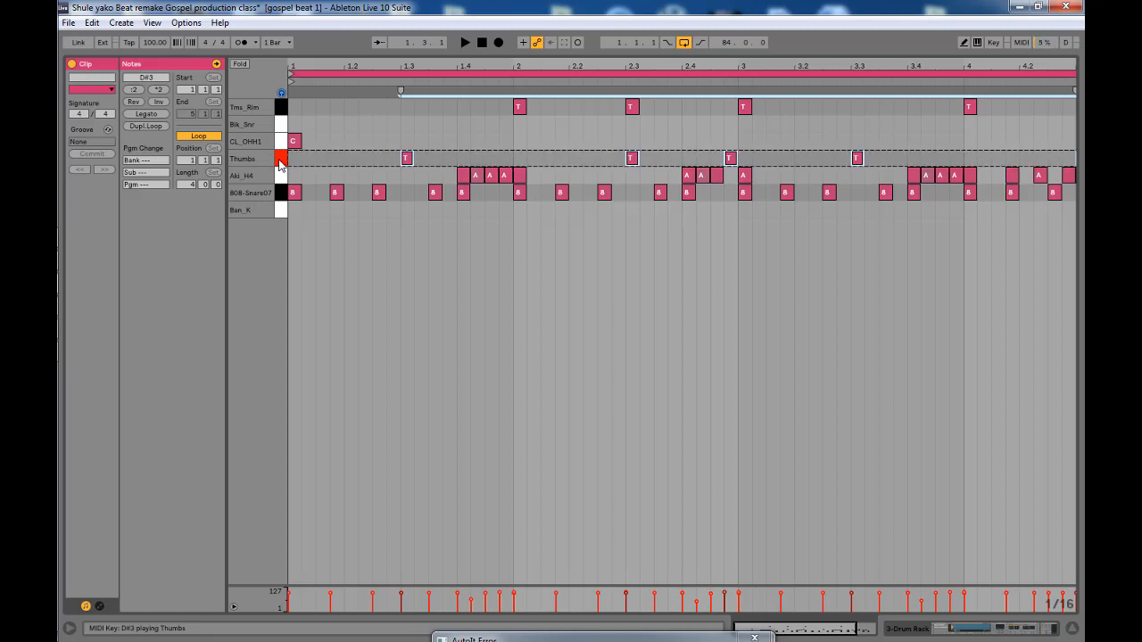
click(280, 164)
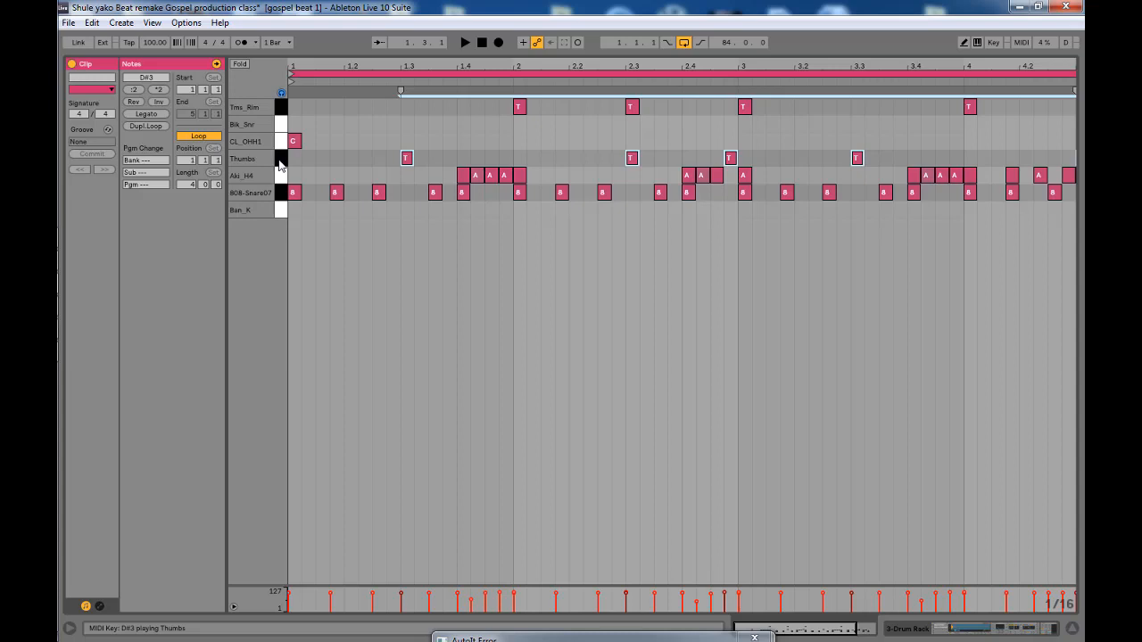
click(279, 163)
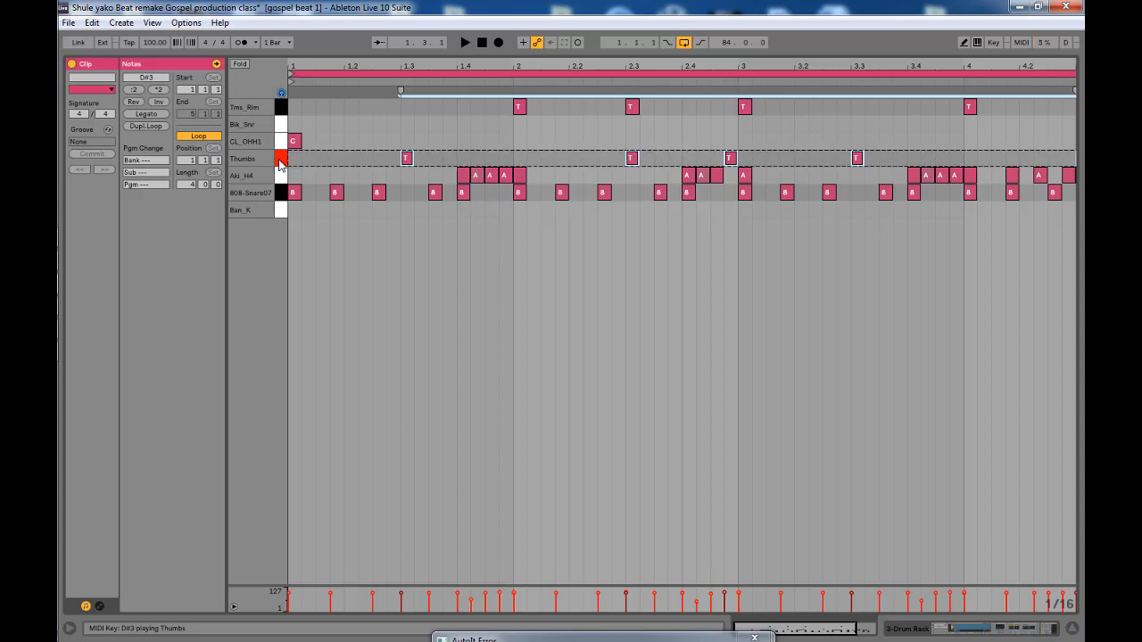
Audition the CL_OHH1 and Tms_Rim sounds, and play the first Drum Rack clip's full pattern
click(279, 143)
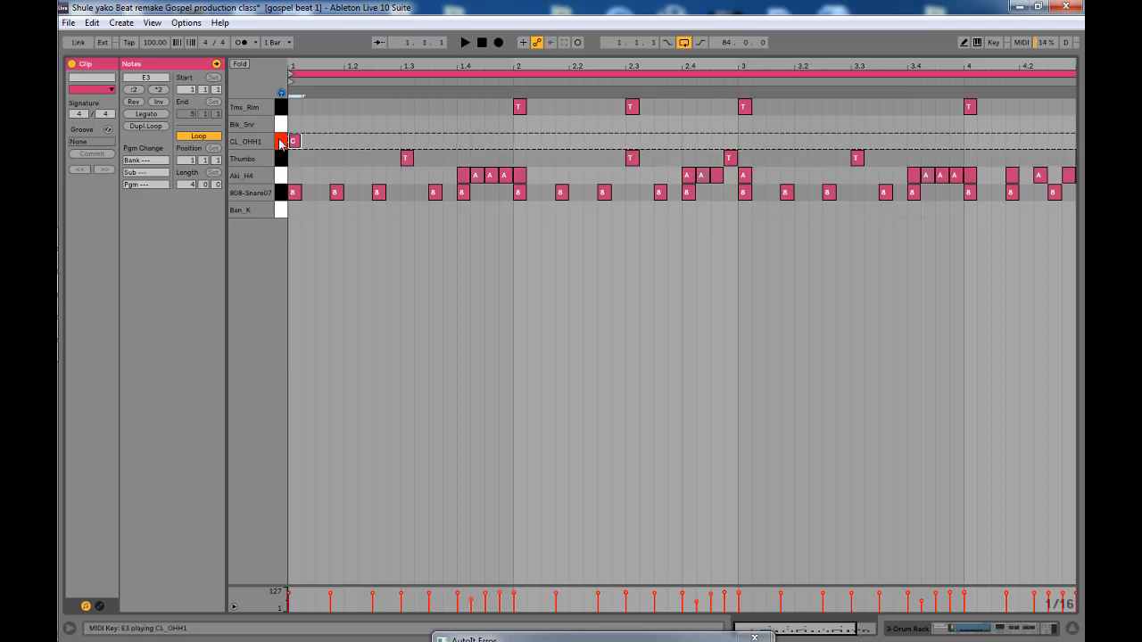
click(279, 142)
click(279, 143)
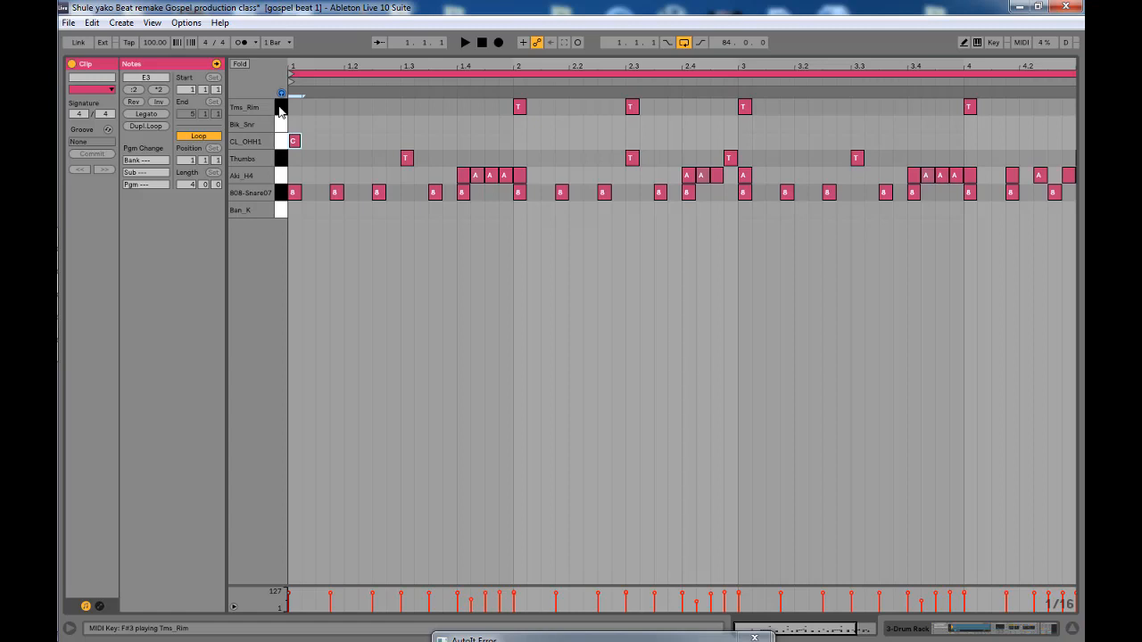
click(281, 108)
click(279, 108)
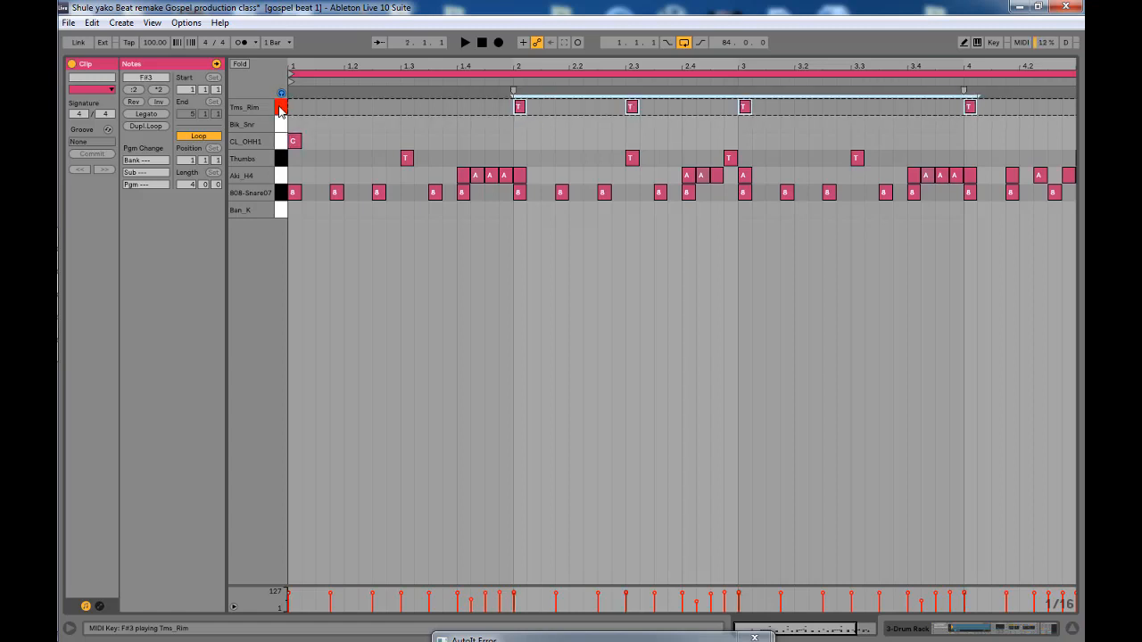
key(space)
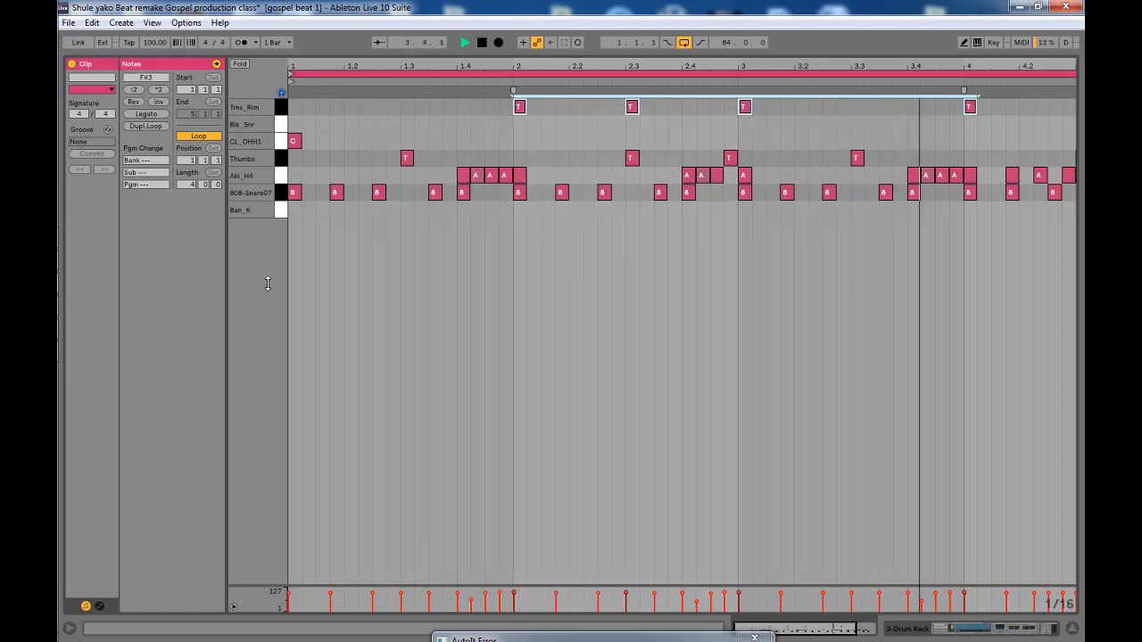
key(space)
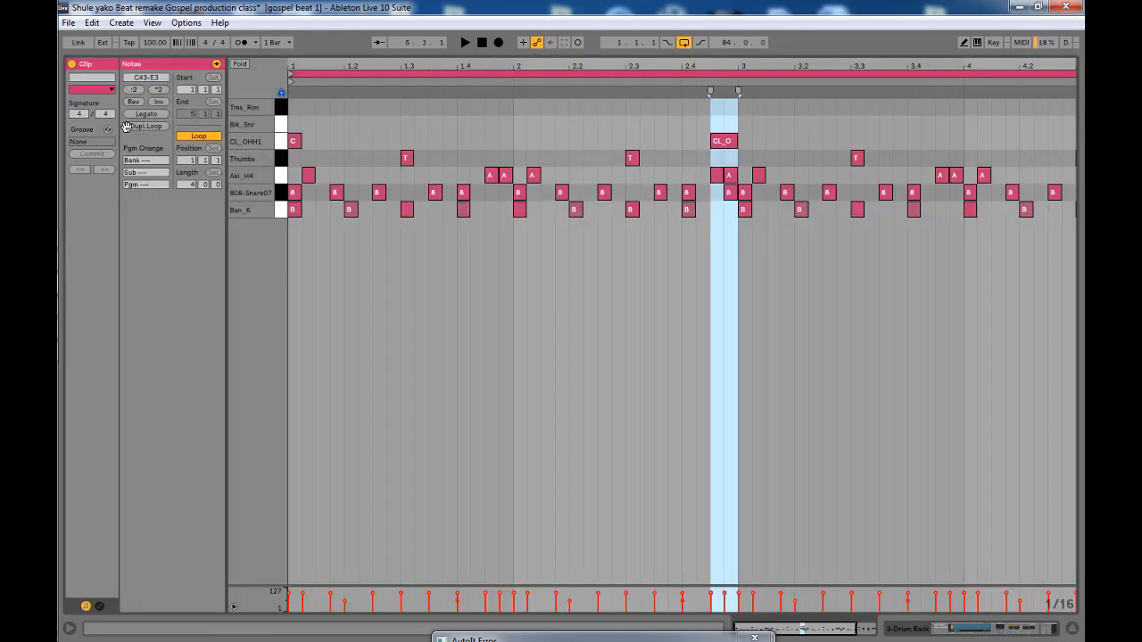
Audition the Drum Rack clip at bar 5 and its Ban_K kick notes, closing the note view when done
key(space)
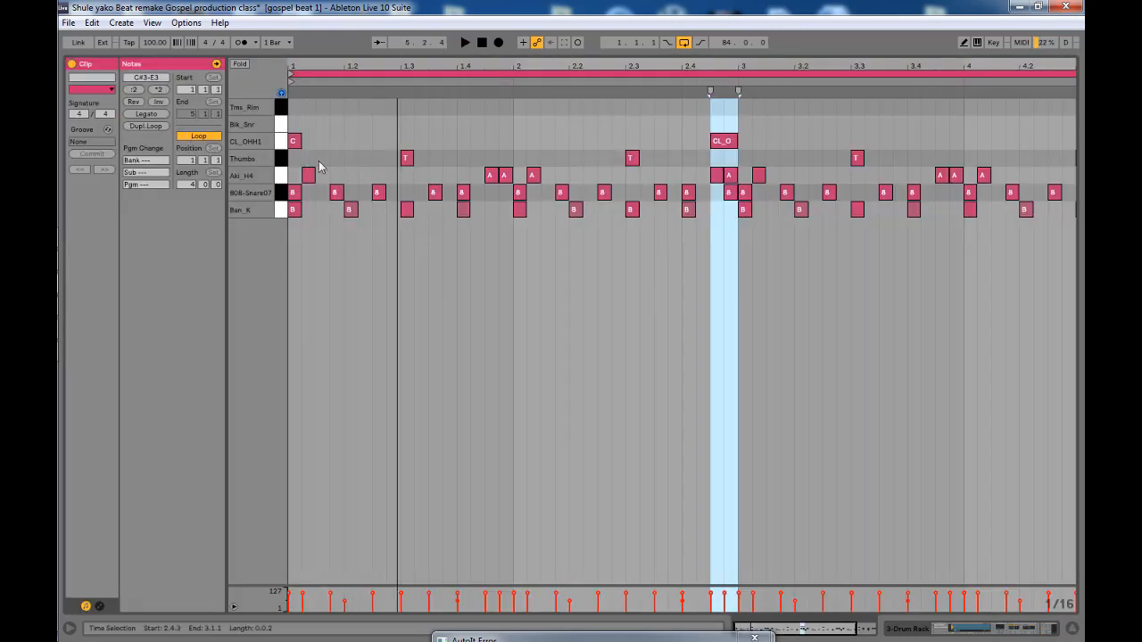
click(282, 214)
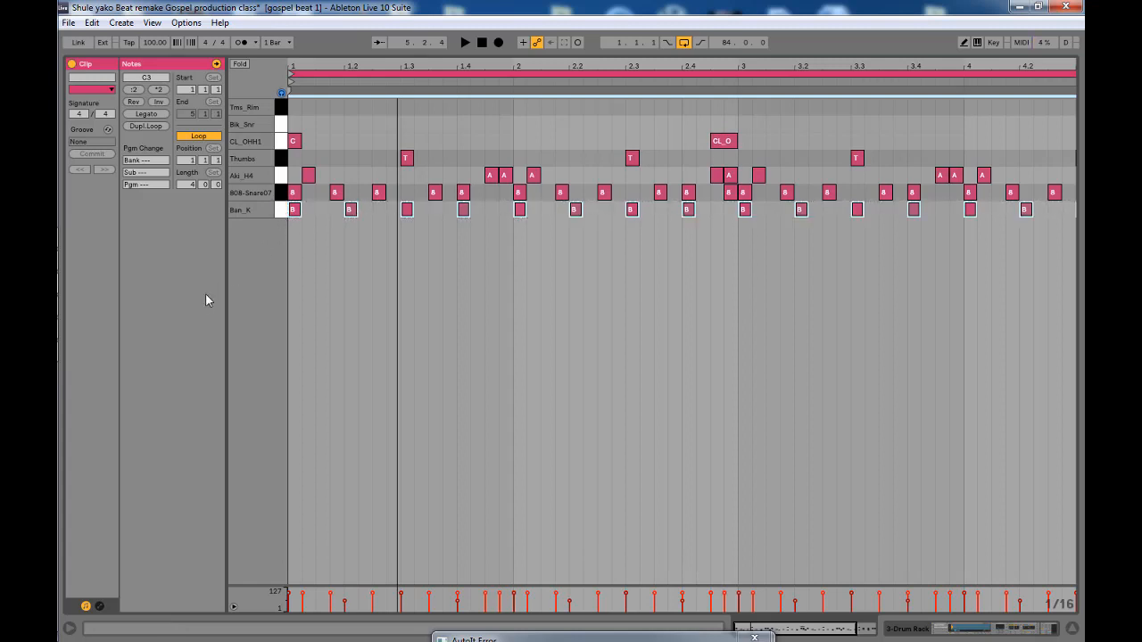
key(space)
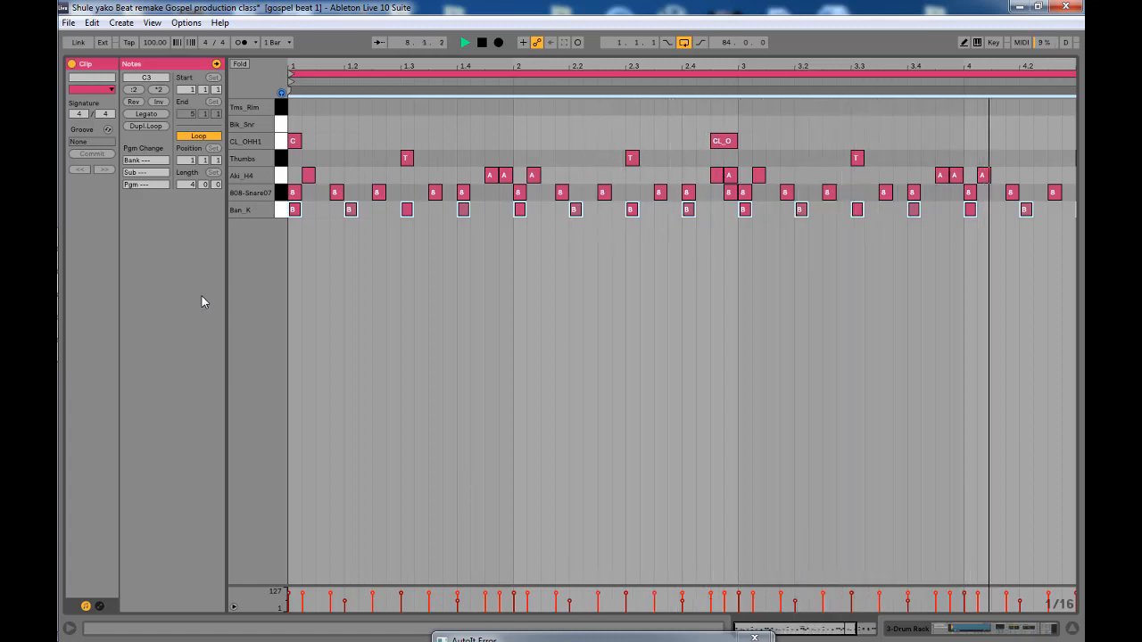
key(space)
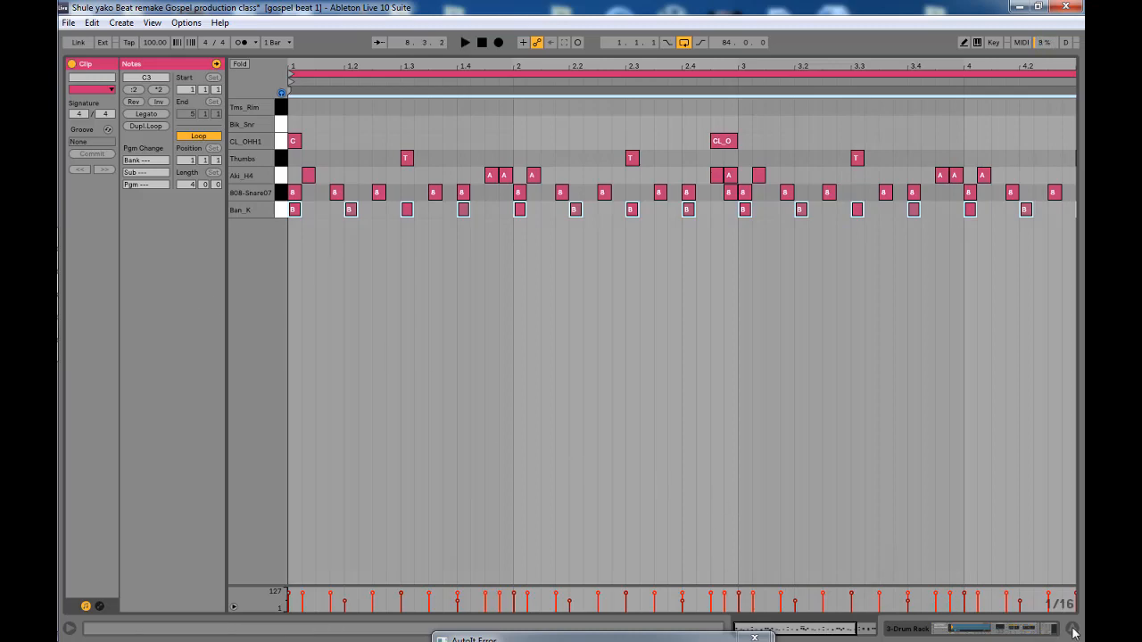
click(1072, 628)
Solo the 4 Xpand!2 track and audition its intro chords in the piano roll, closing the note view when done
double_click(129, 187)
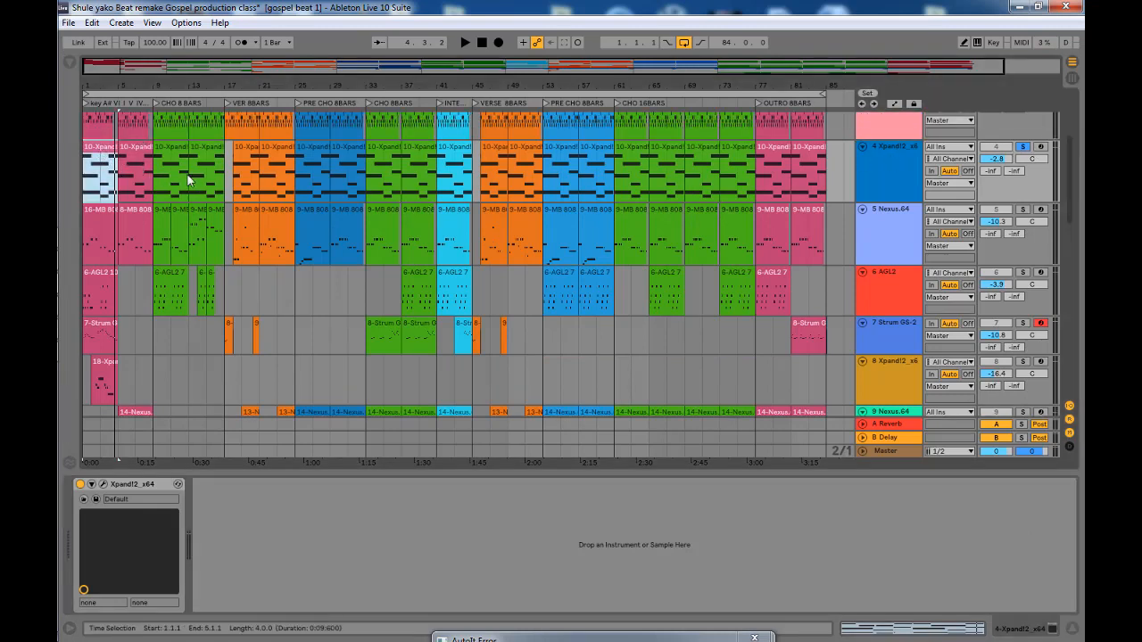
double_click(105, 156)
key(space)
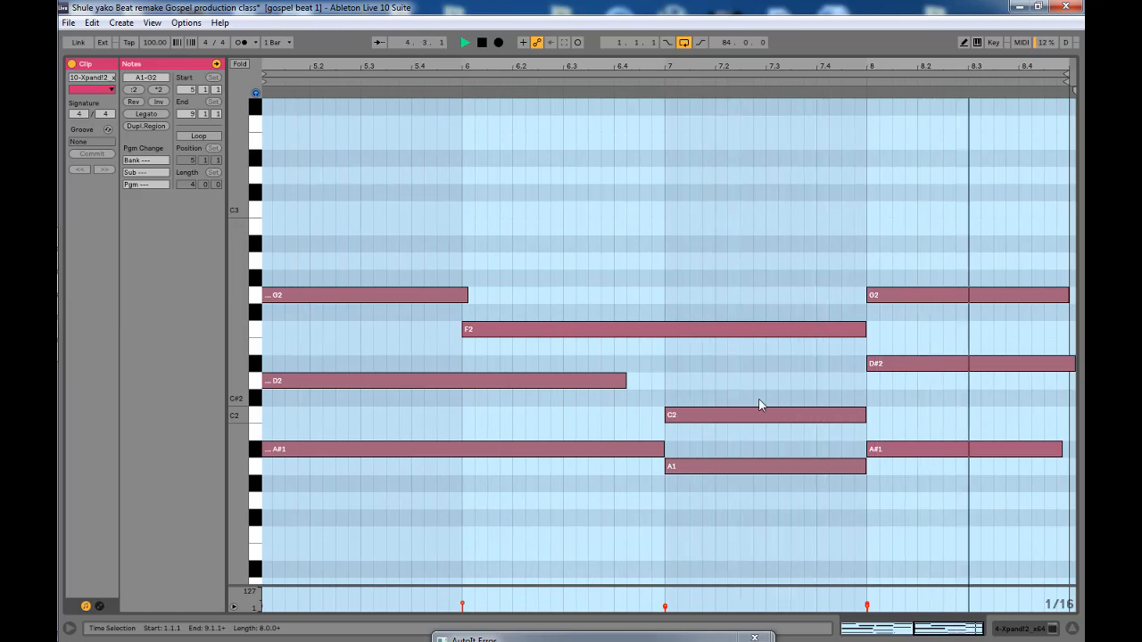
key(space)
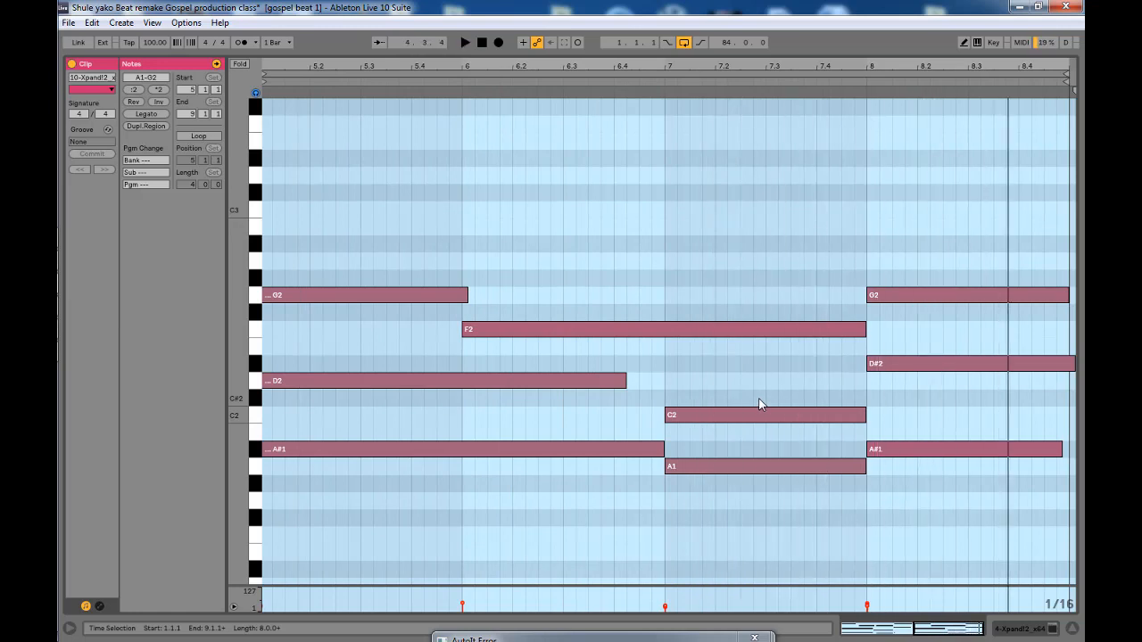
click(1071, 631)
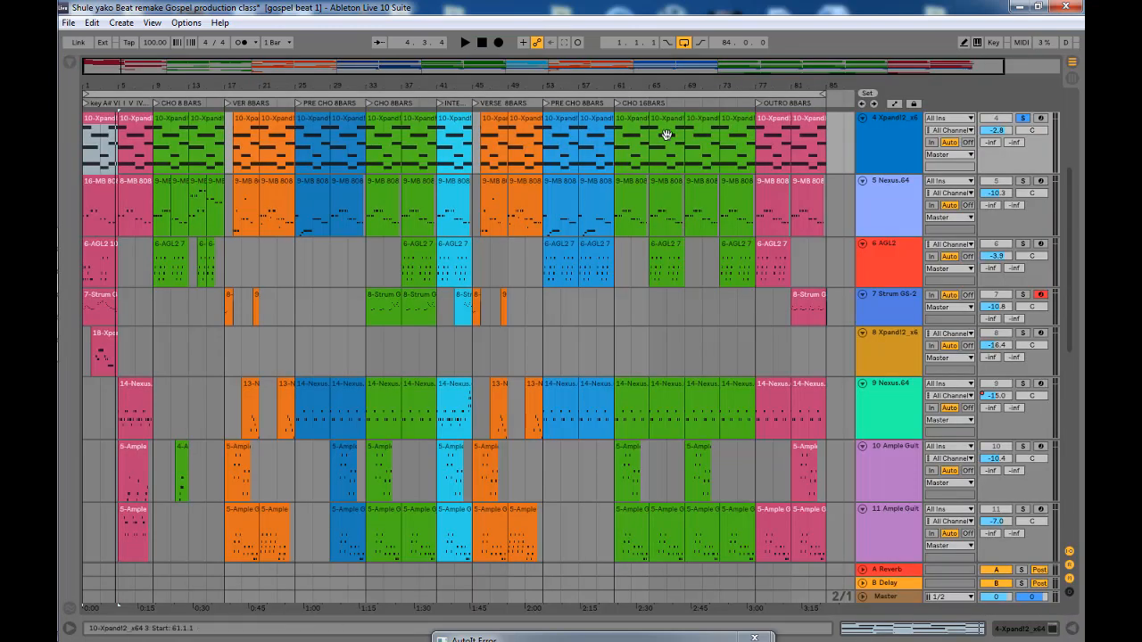
Open the Xpand!2 plug-in on track 4 and show part A's Voicepad+ sound within 000 Soft Pads, closing the window when done
double_click(900, 144)
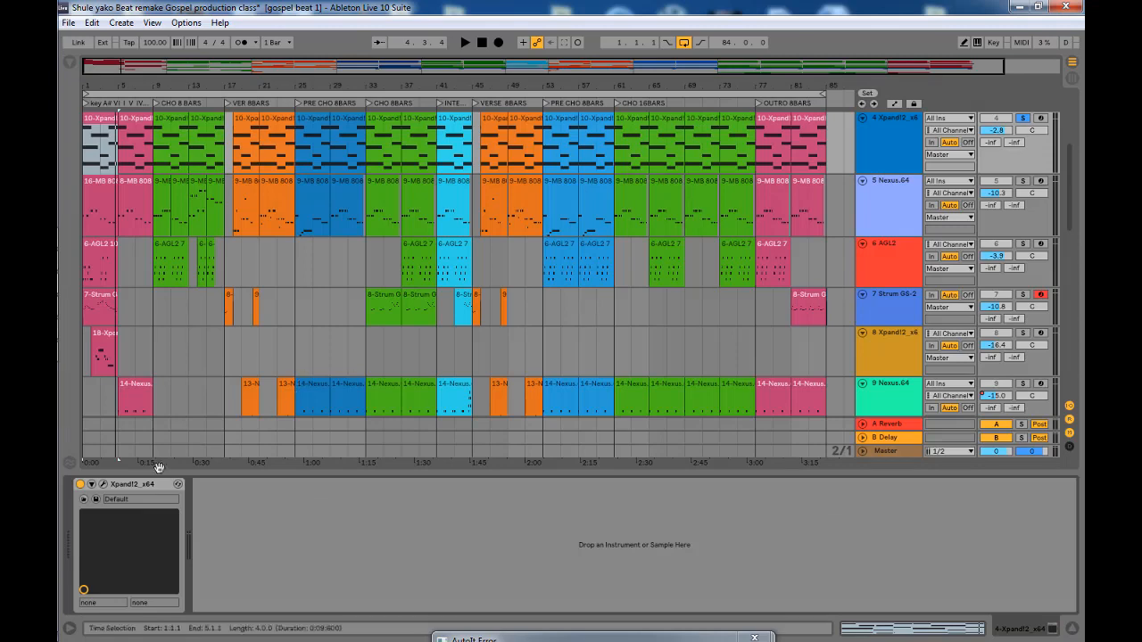
click(101, 485)
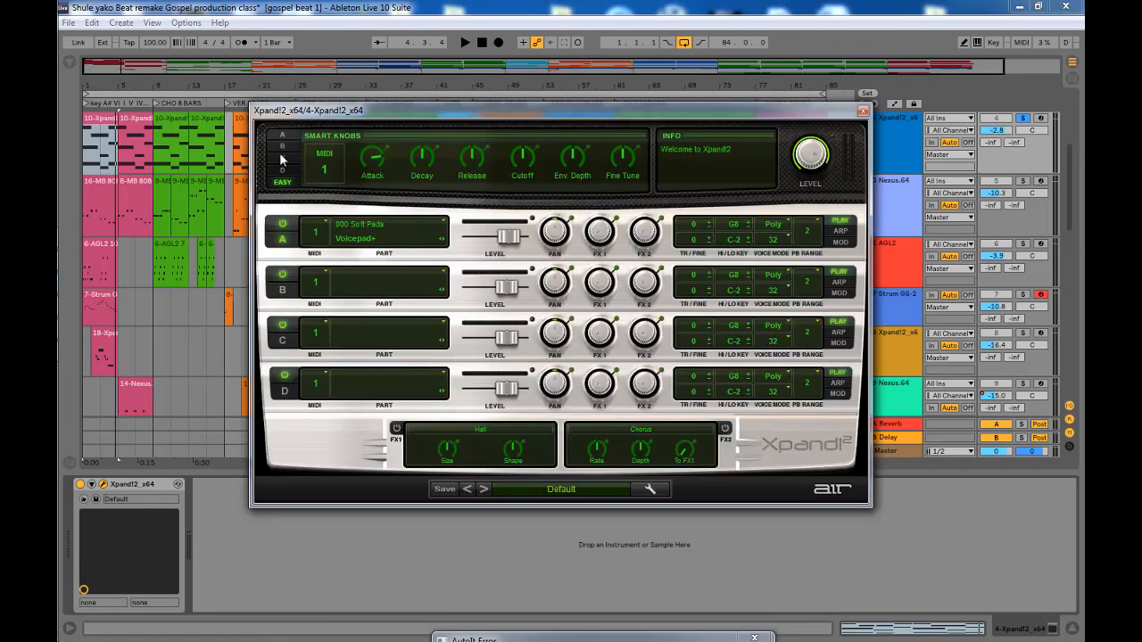
click(362, 240)
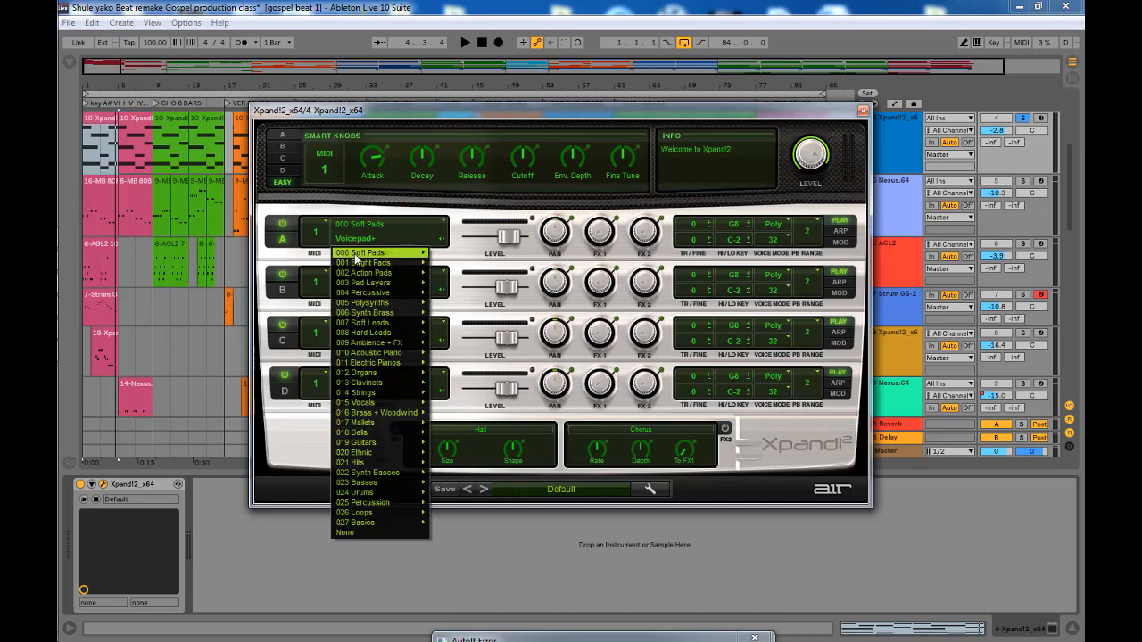
mouse_move(354, 255)
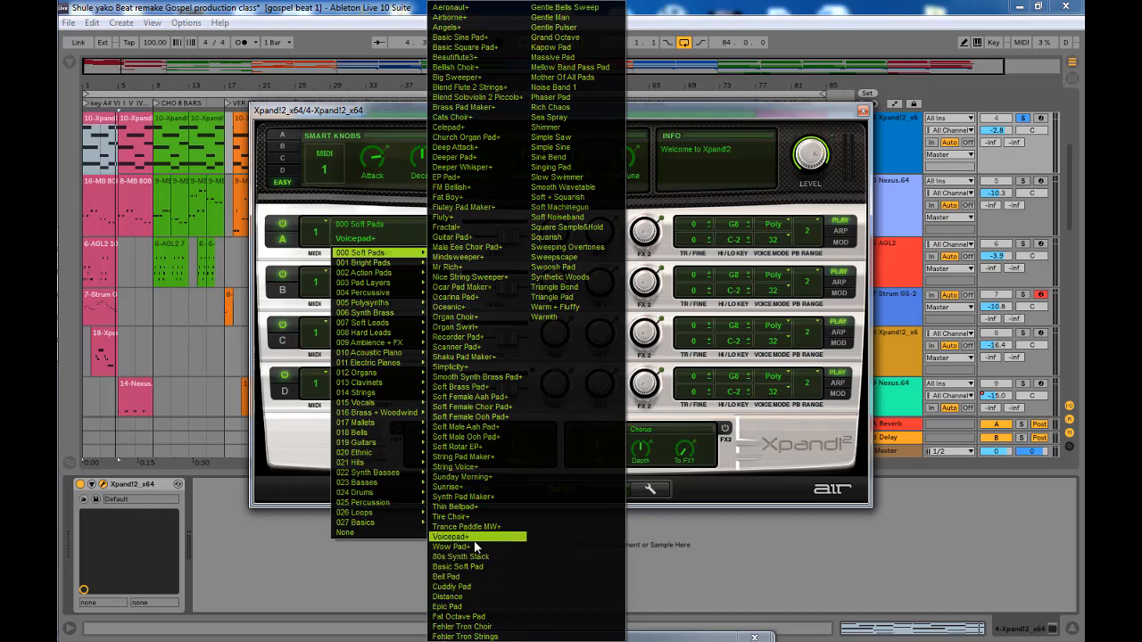
click(678, 113)
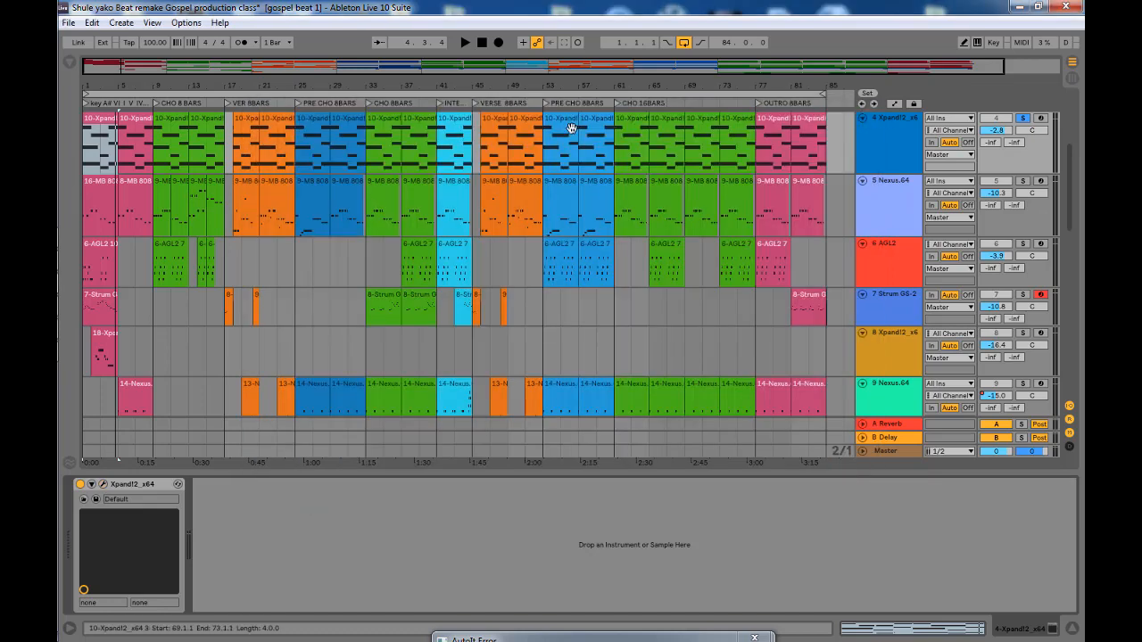
click(862, 111)
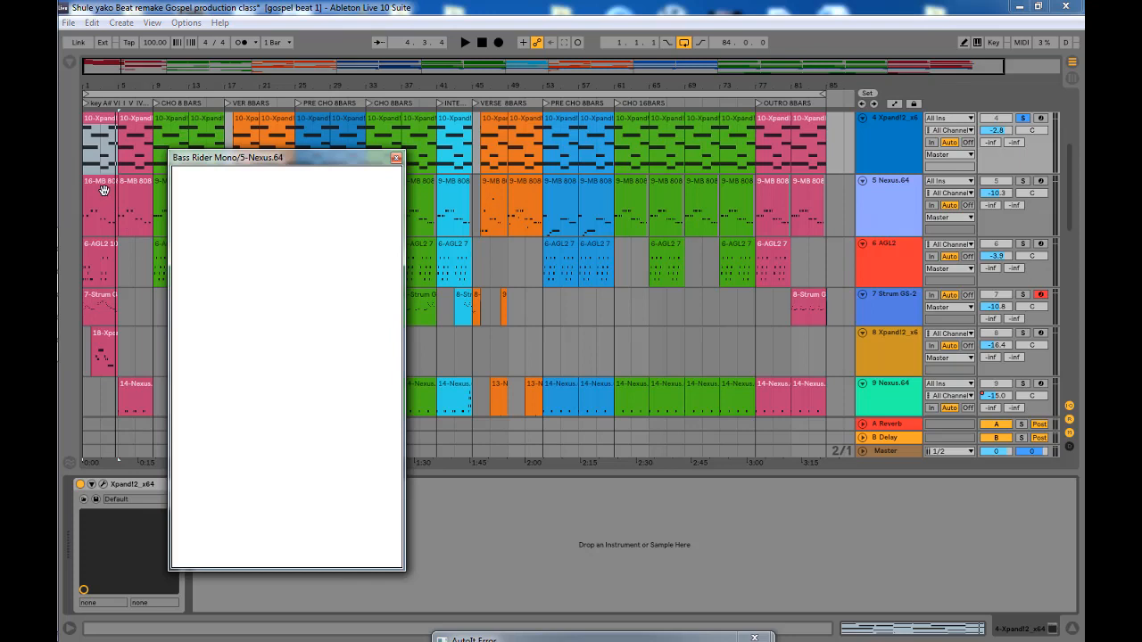
Solo the 5 Nexus.64 track instead and audition its intro bass notes in the piano roll, closing the note view when done
click(901, 206)
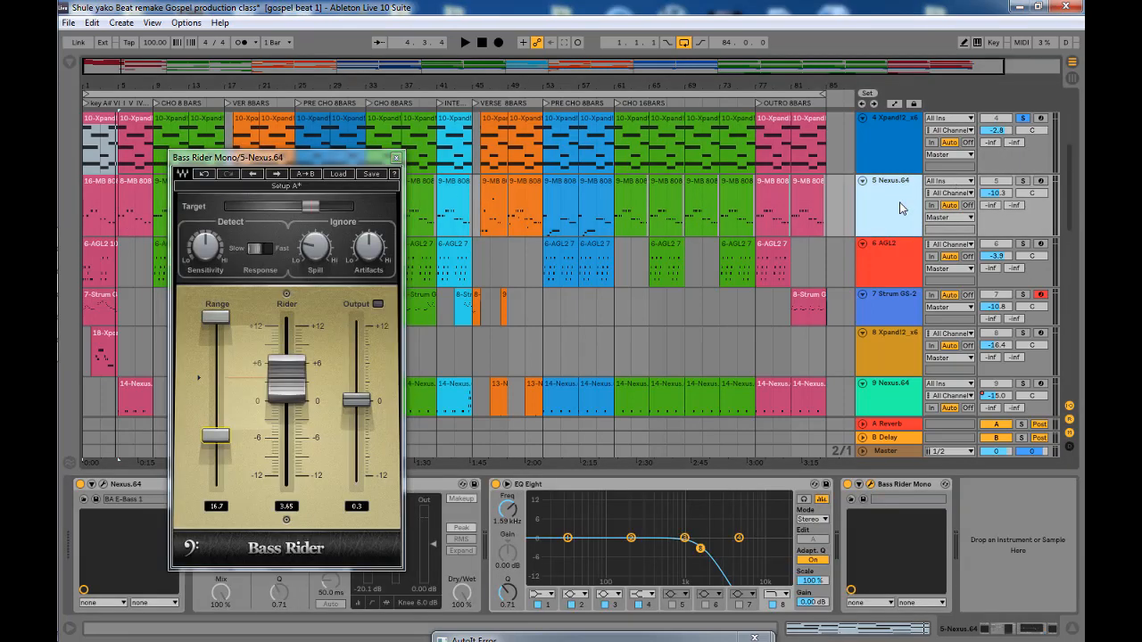
click(1023, 181)
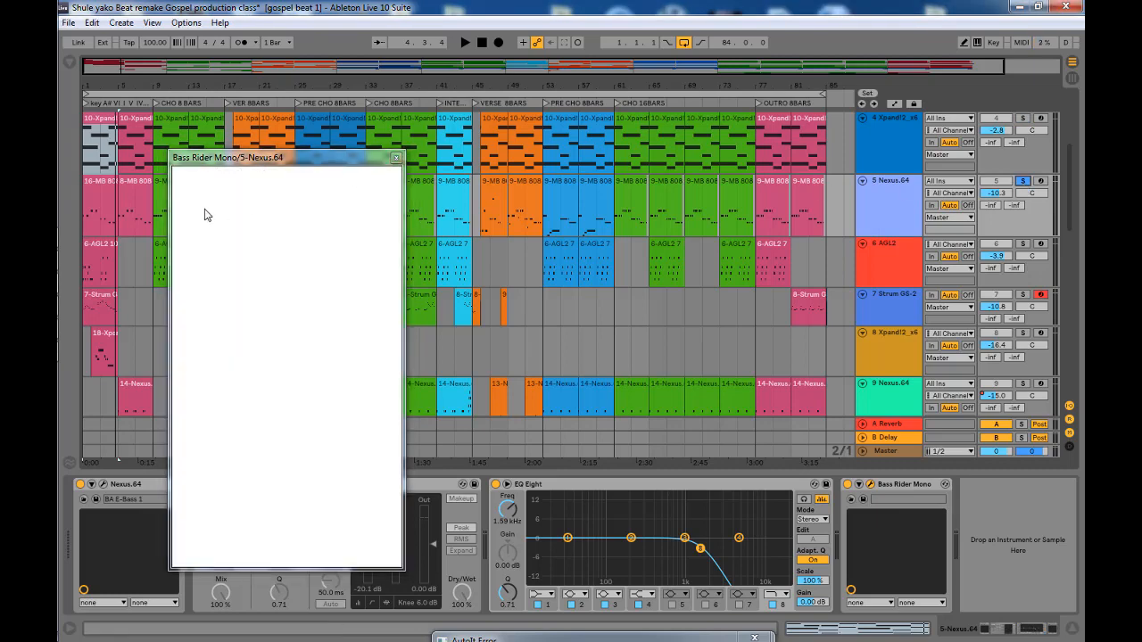
double_click(91, 200)
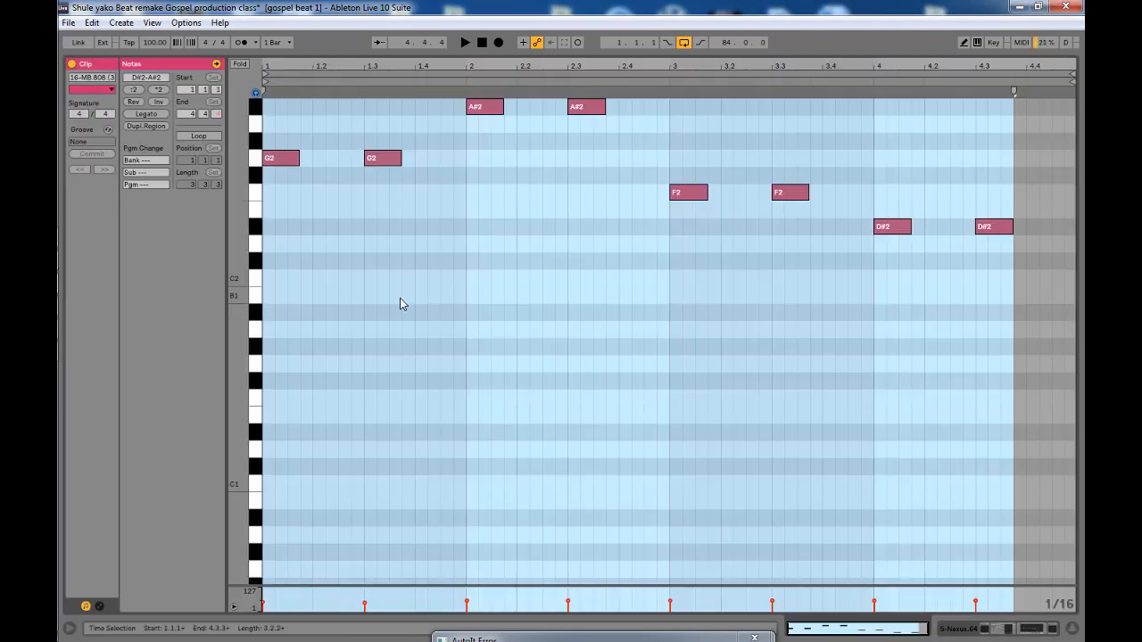
key(space)
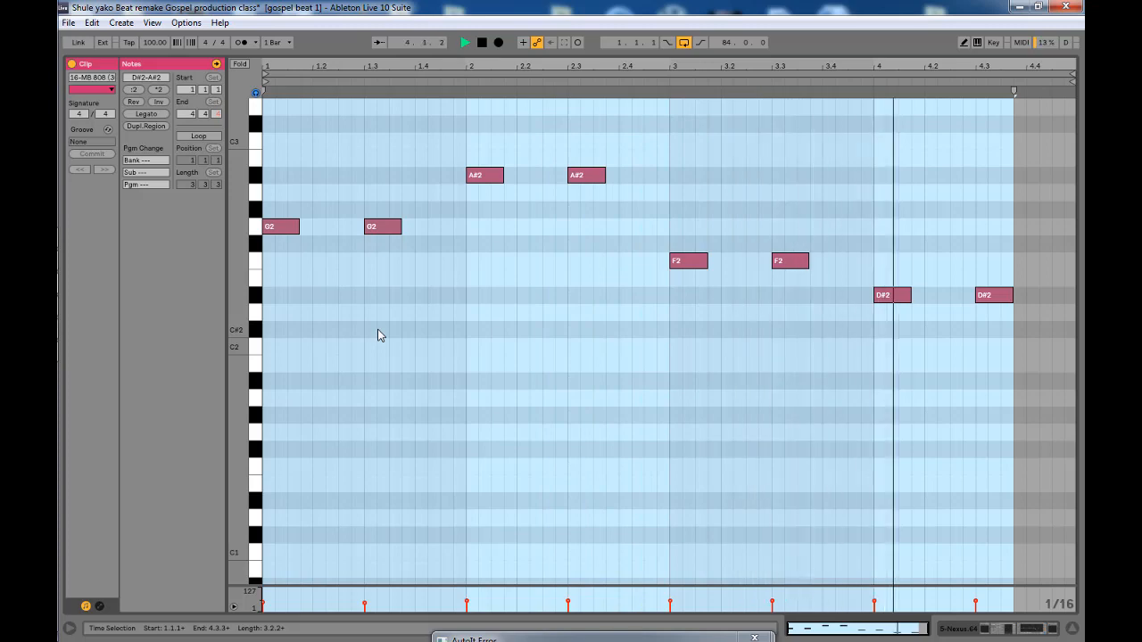
key(space)
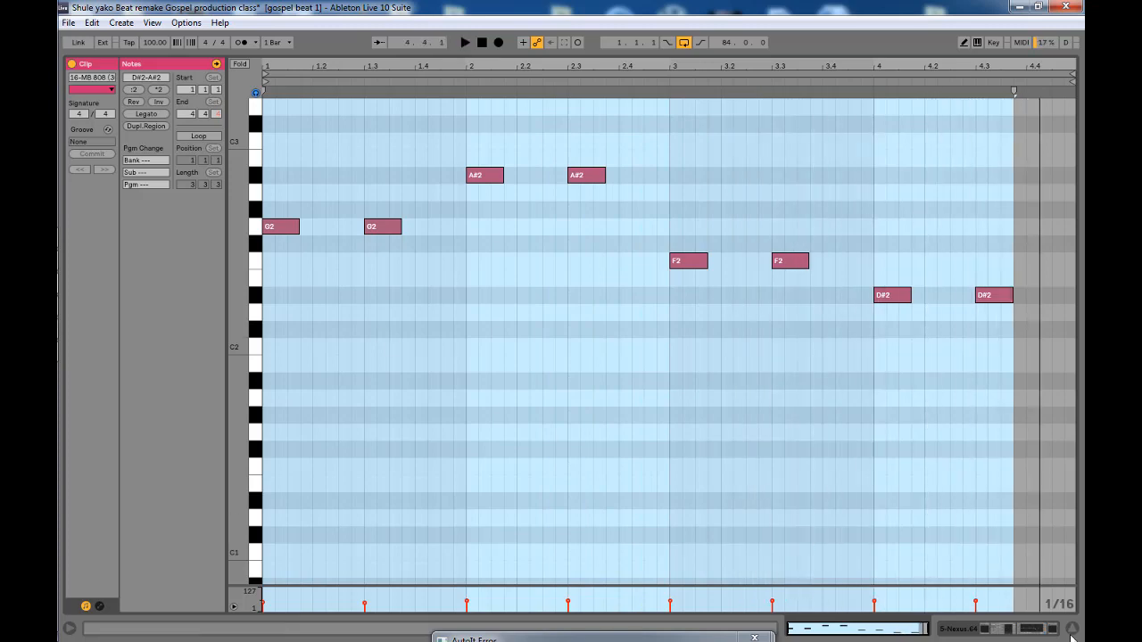
click(1073, 631)
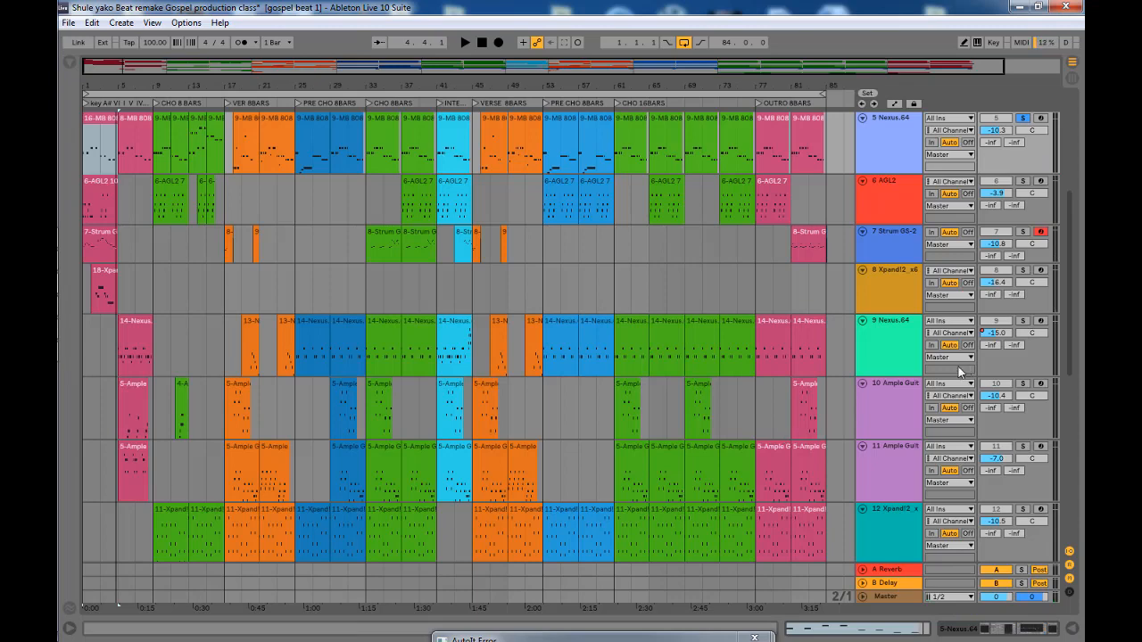
Show the 5 Nexus.64 track's devices and check the selected bass preset in the Nexus plug-in window, closing it when done
double_click(888, 132)
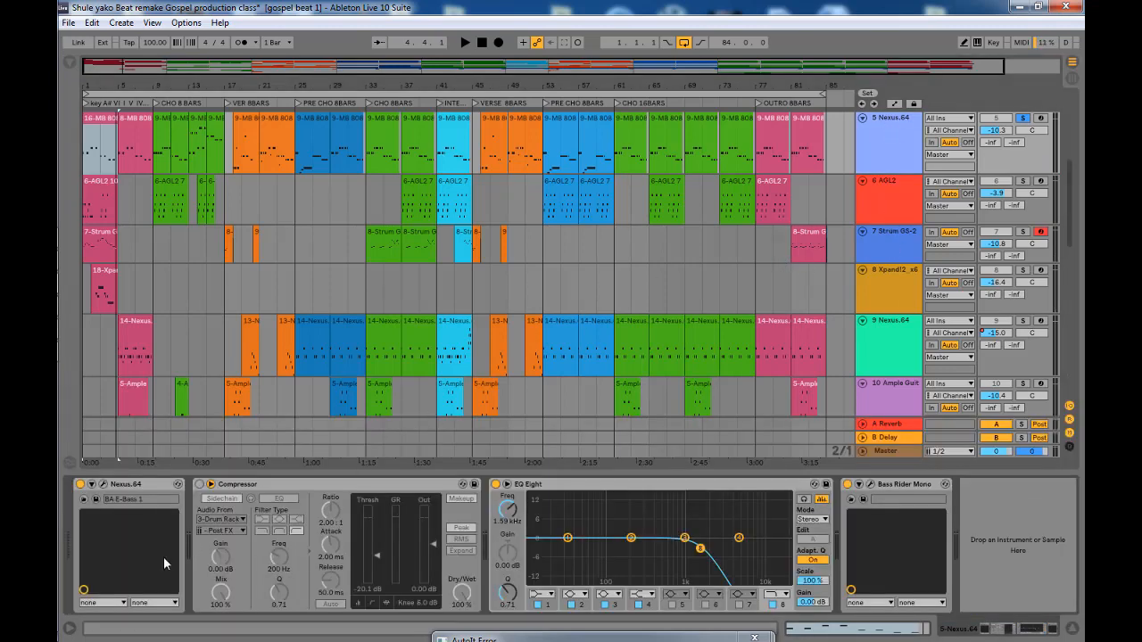
click(104, 486)
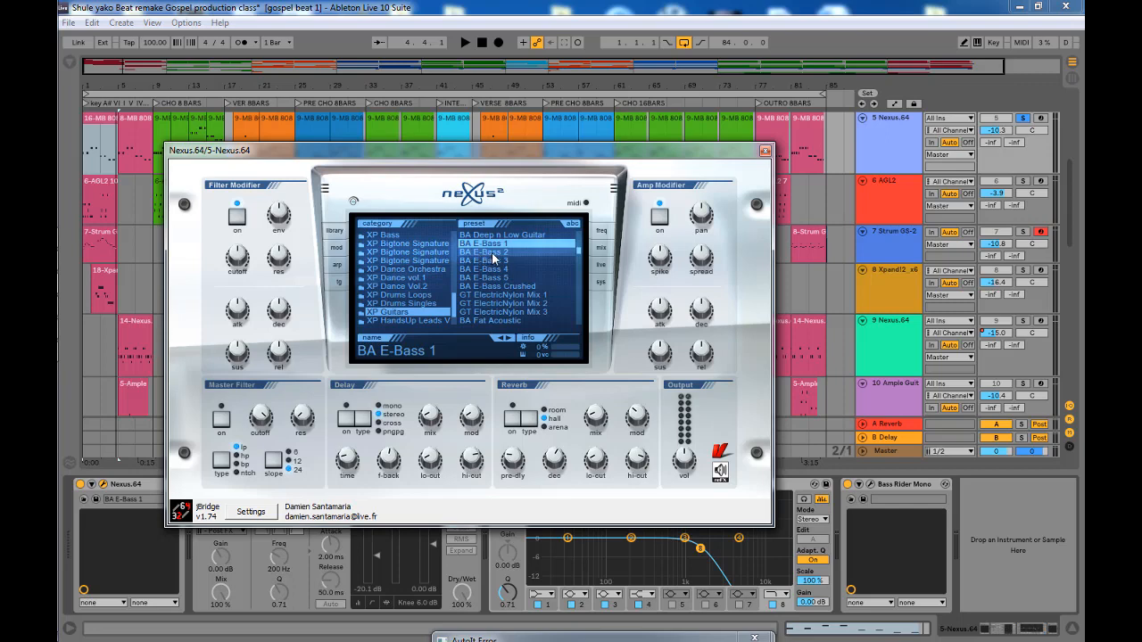
click(764, 151)
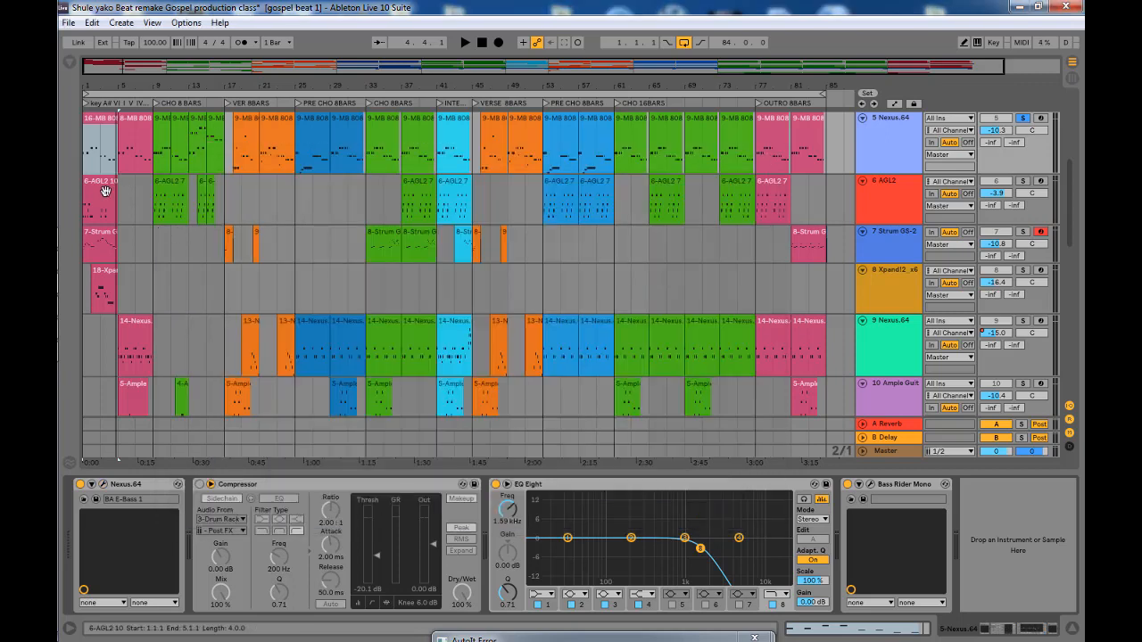
Solo the 6 AGL2 track and audition its intro guitar notes in the piano roll, closing the note view when done
click(103, 191)
click(870, 173)
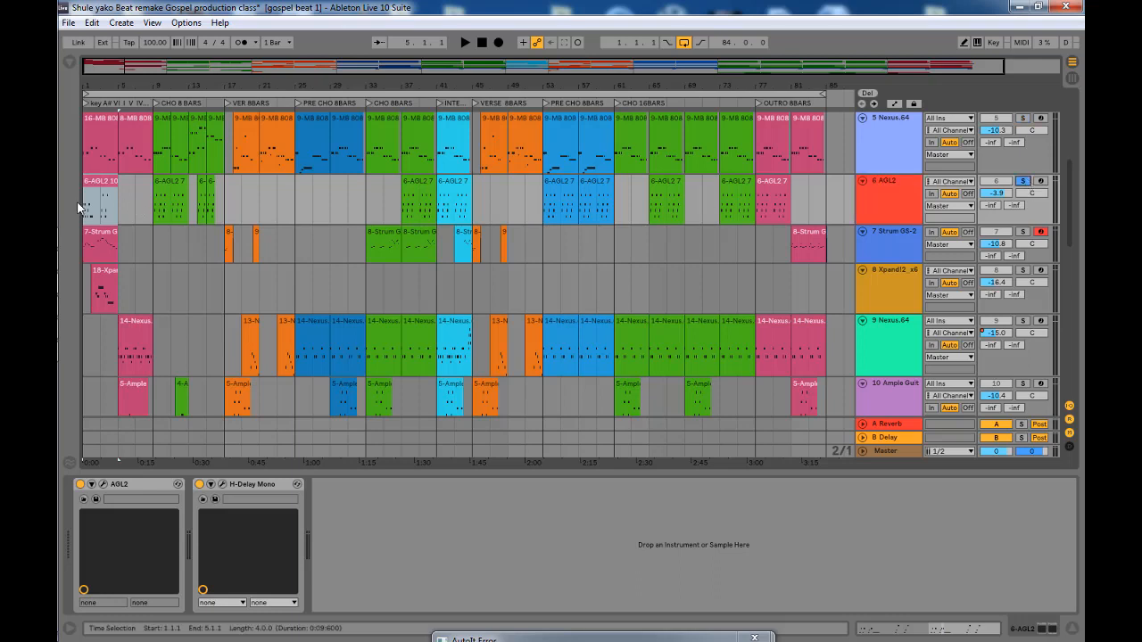
double_click(103, 184)
key(space)
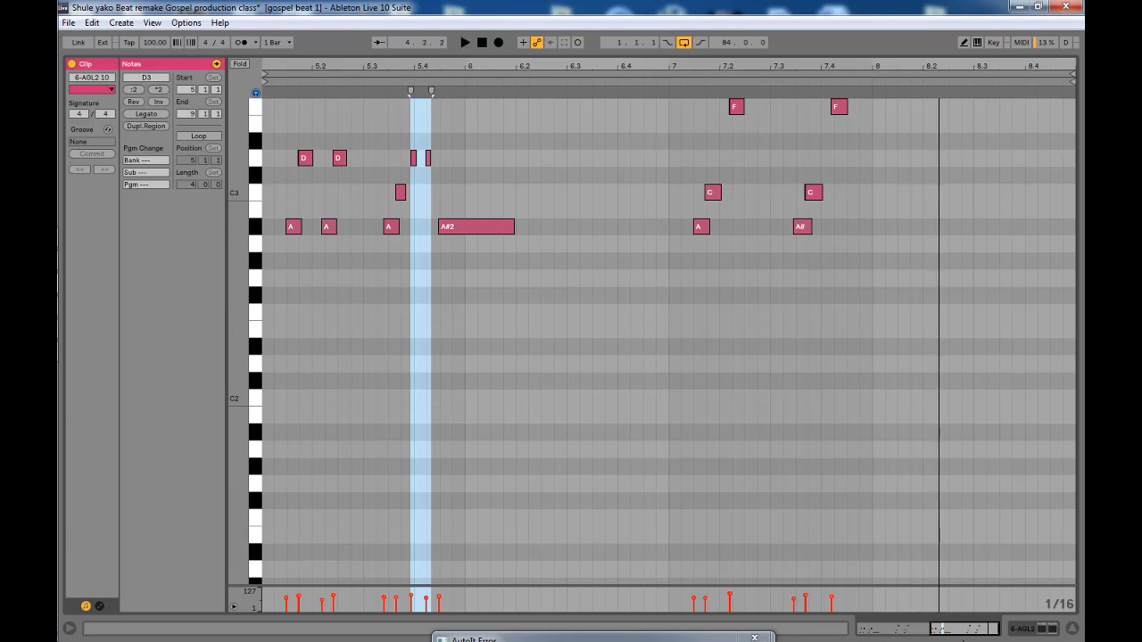
click(1072, 629)
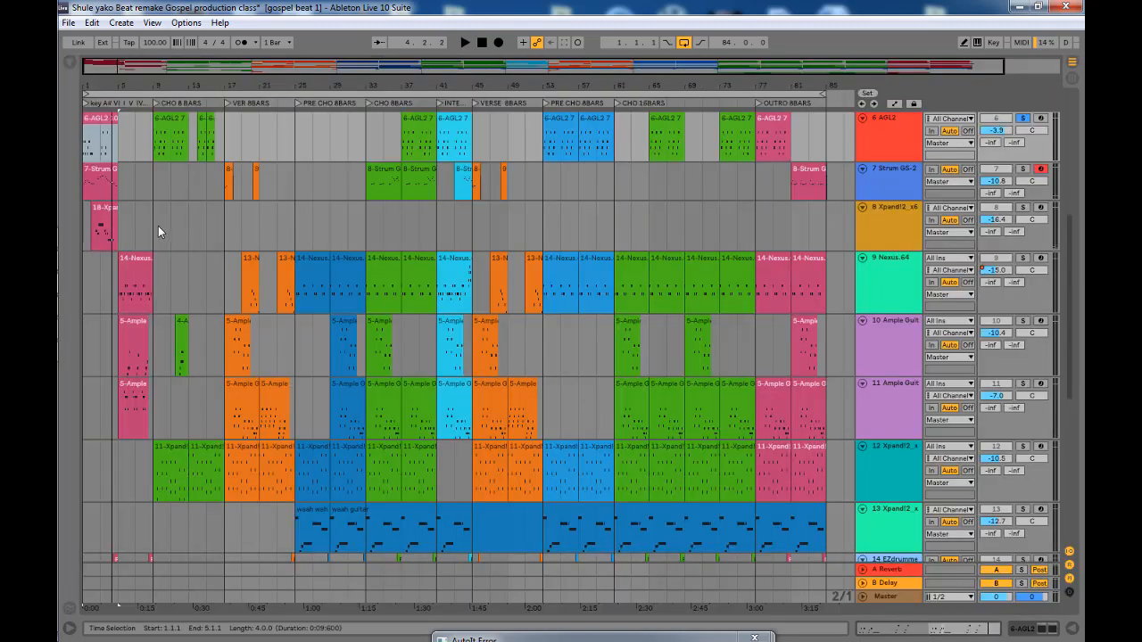
Show the 6 AGL2 track's devices and view the Ample Guitar L plug-in window, closing it when done
double_click(900, 135)
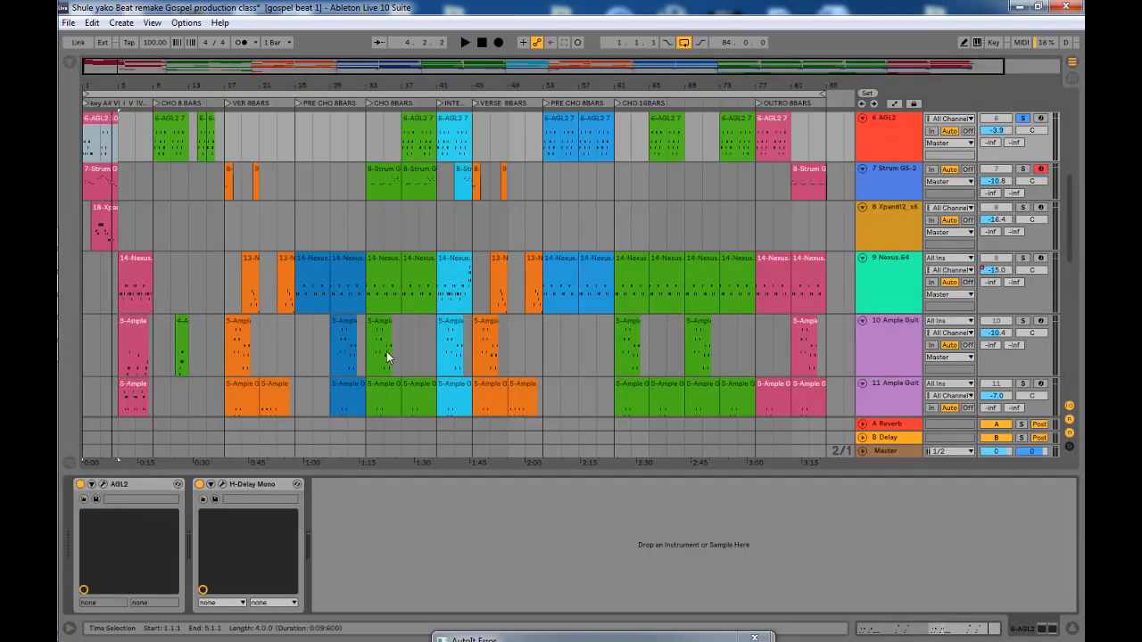
click(129, 483)
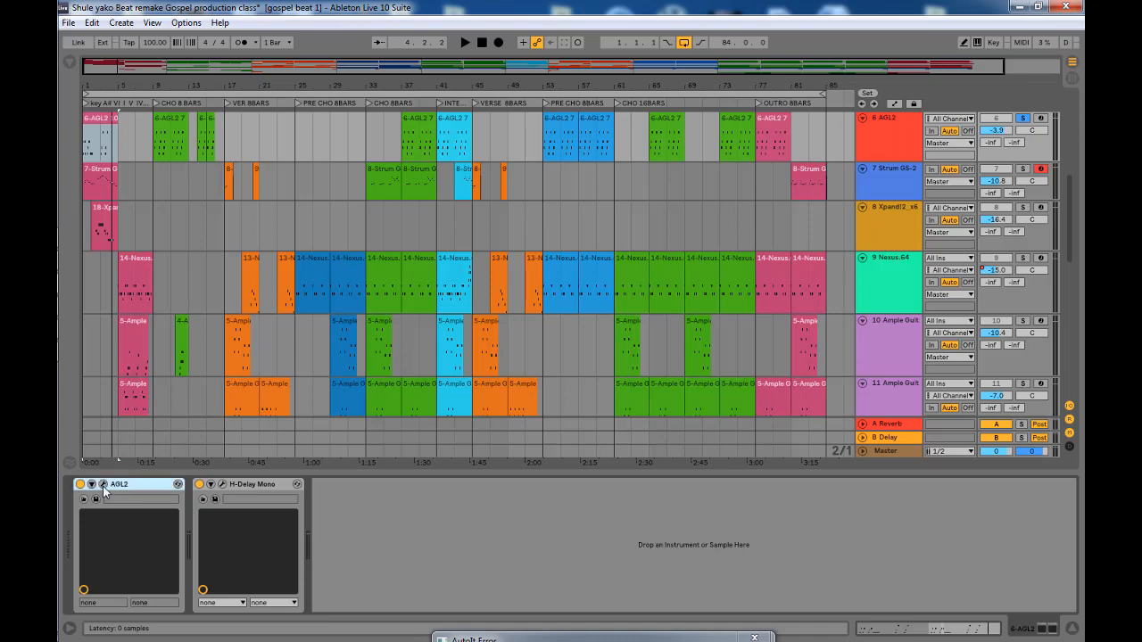
click(104, 486)
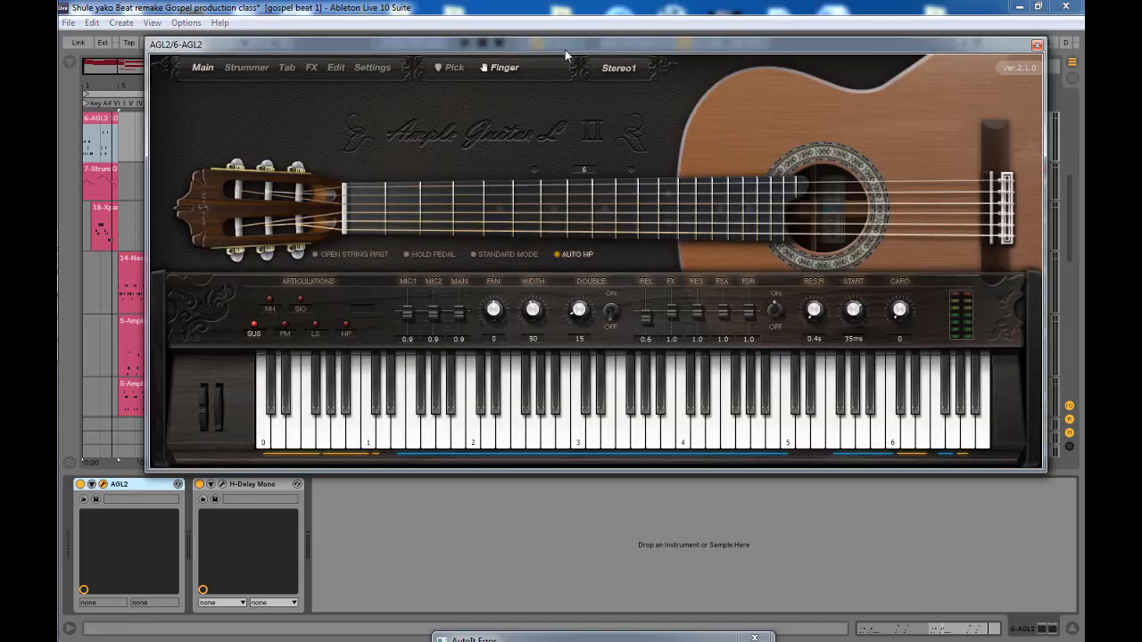
drag(567, 47, 527, 93)
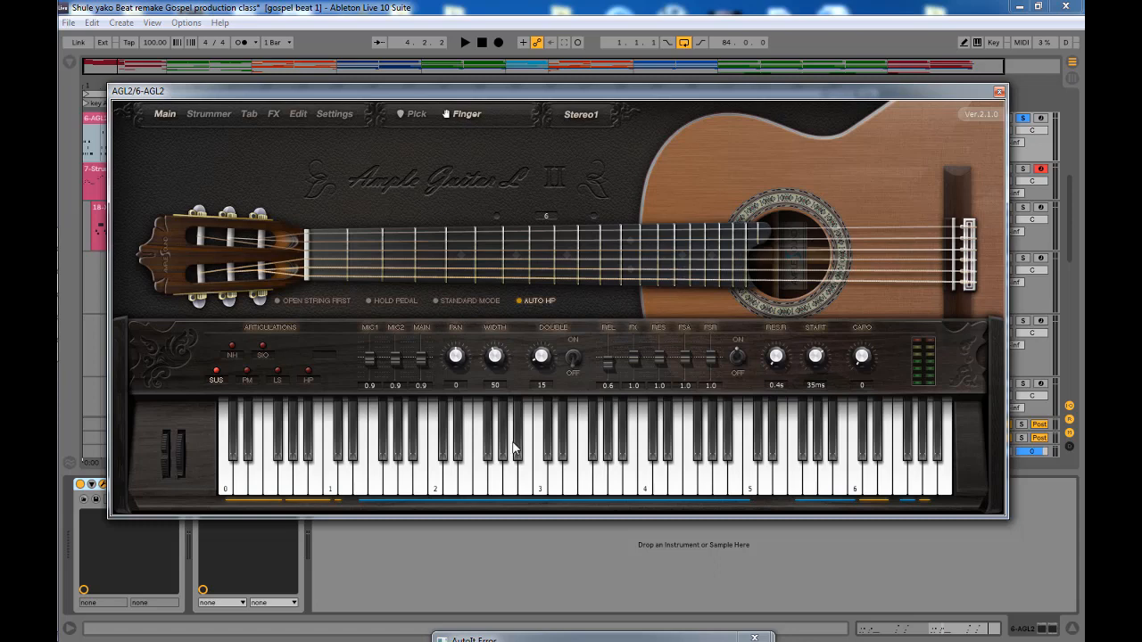
click(1000, 91)
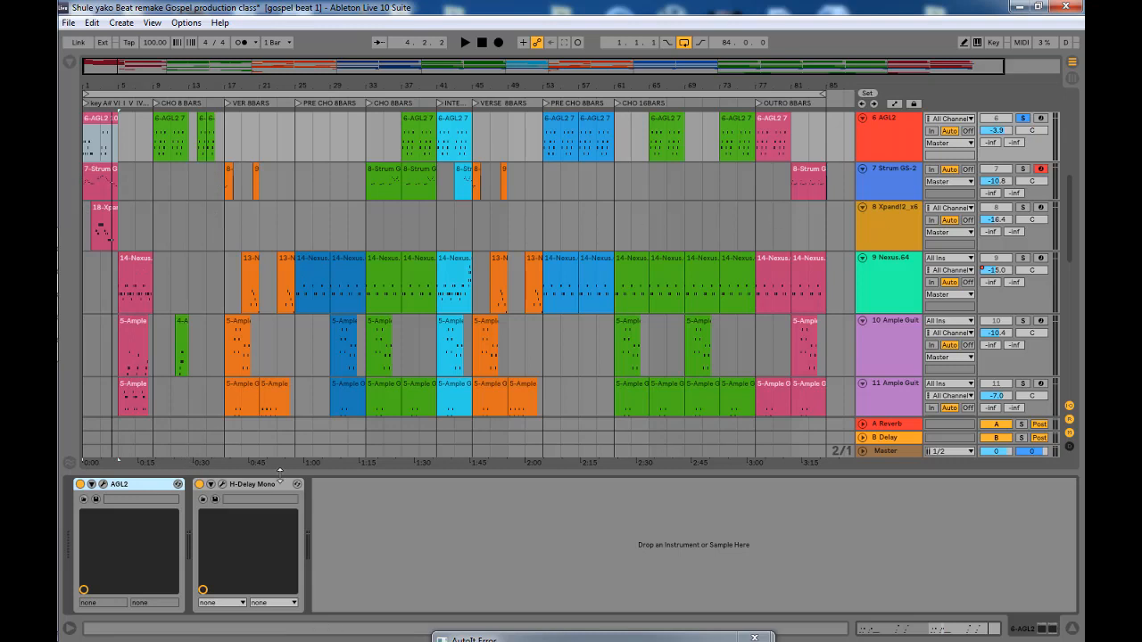
Open the H-Delay Mono effect on the 6 AGL2 track and check its delay and dry/wet settings, closing the window when done
click(225, 486)
click(222, 484)
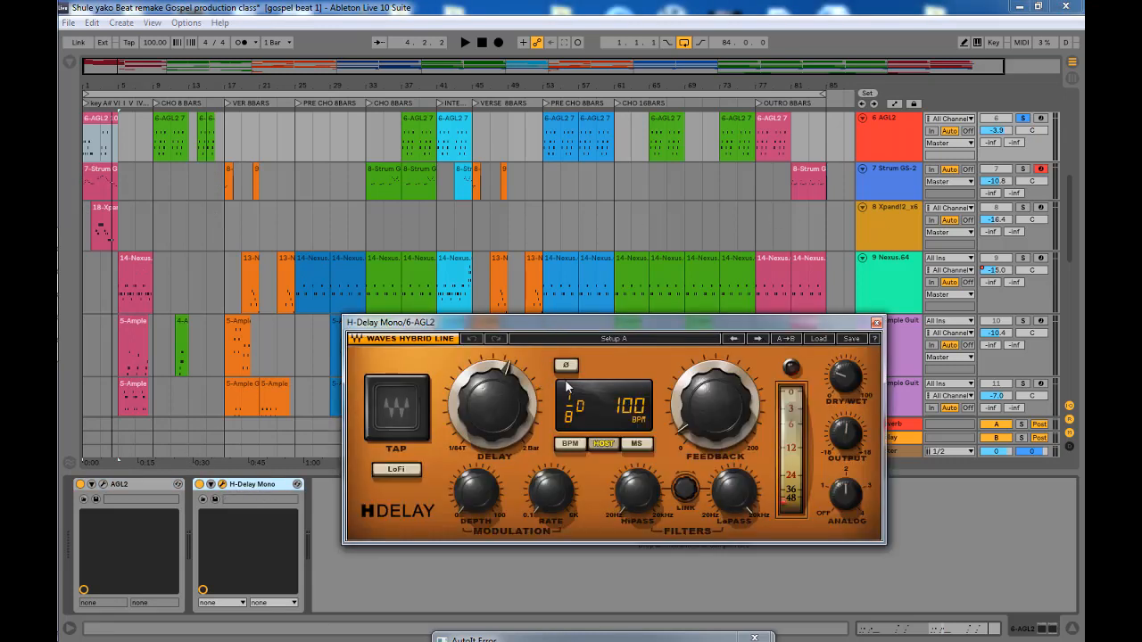
drag(643, 327, 632, 241)
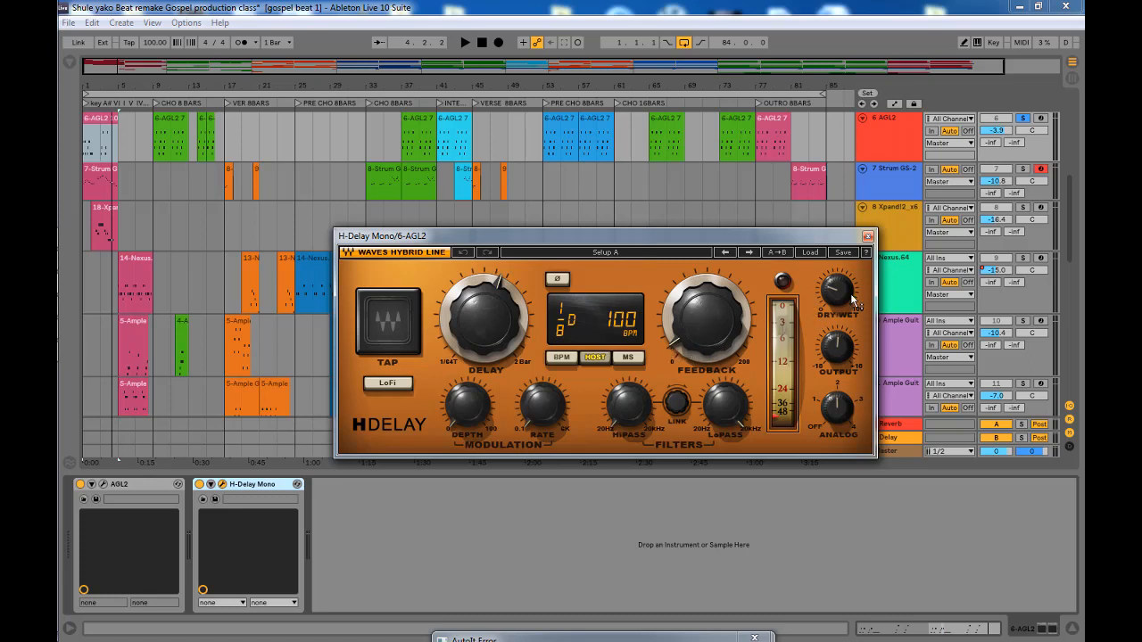
mouse_move(833, 290)
click(867, 236)
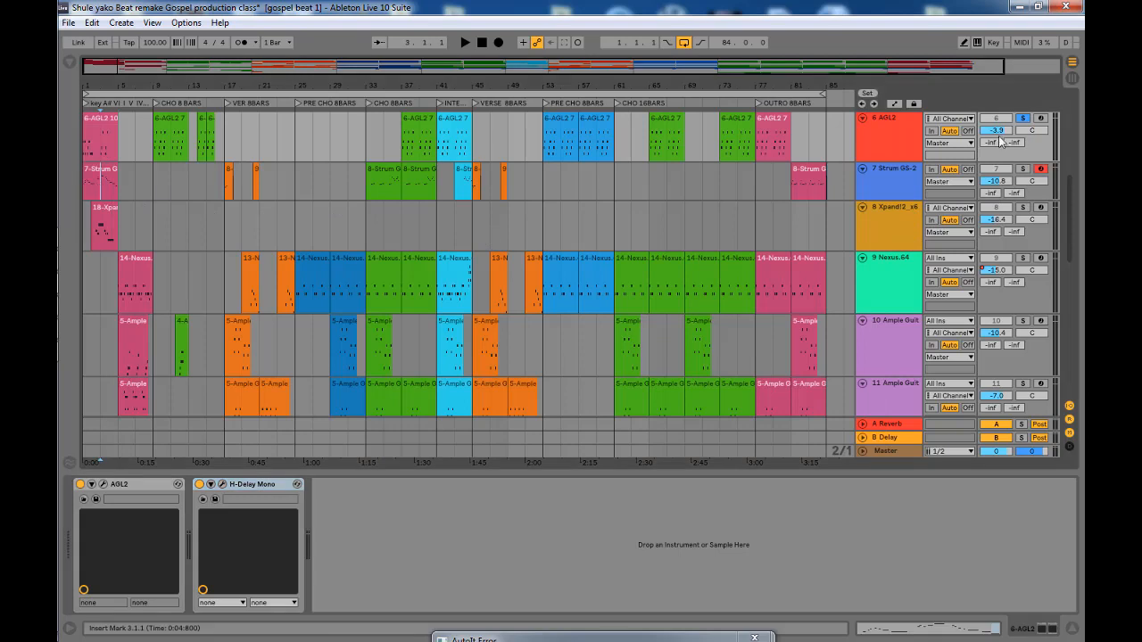
Solo the 7 Strum GS-2 track instead and audition its intro melody in the piano roll, closing the note view when done
click(887, 193)
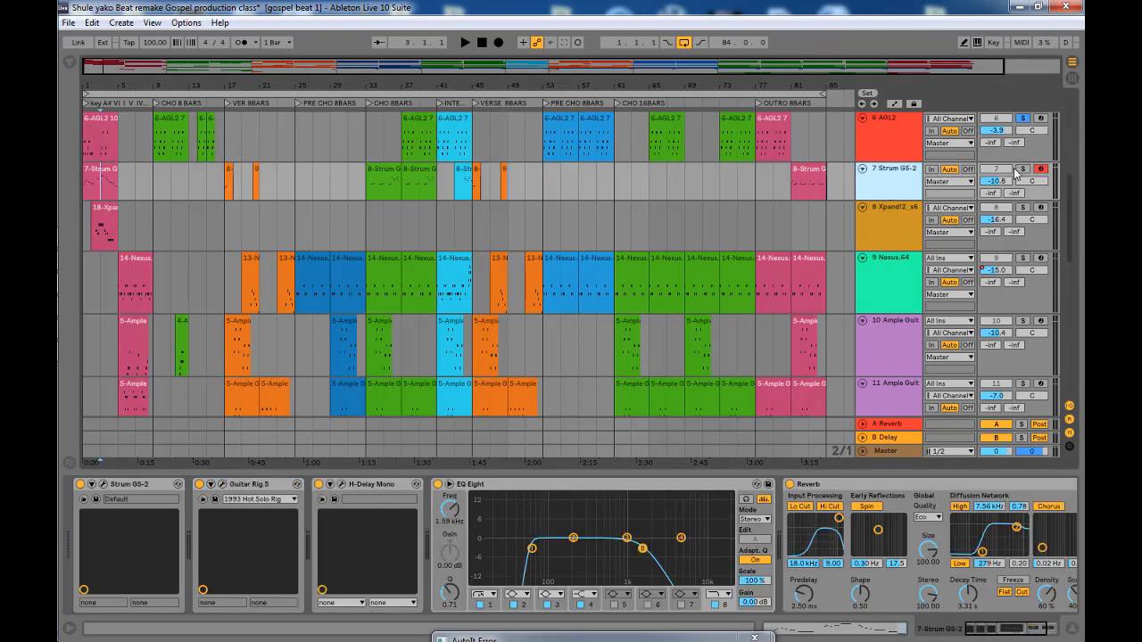
click(96, 184)
double_click(103, 169)
scroll(372, 292, up, 3)
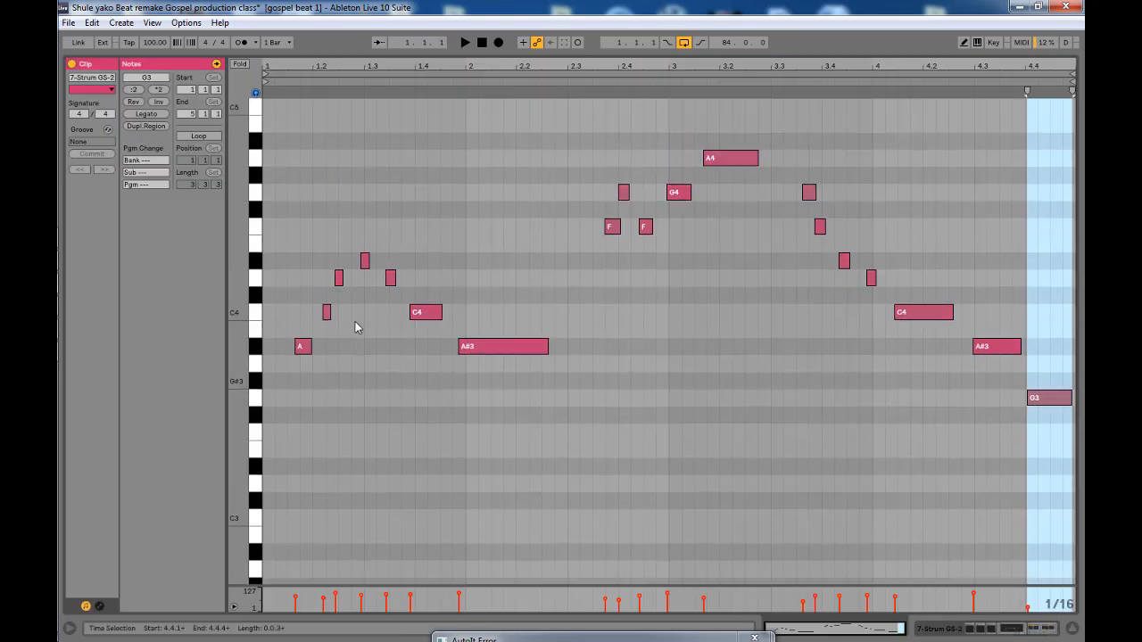
key(space)
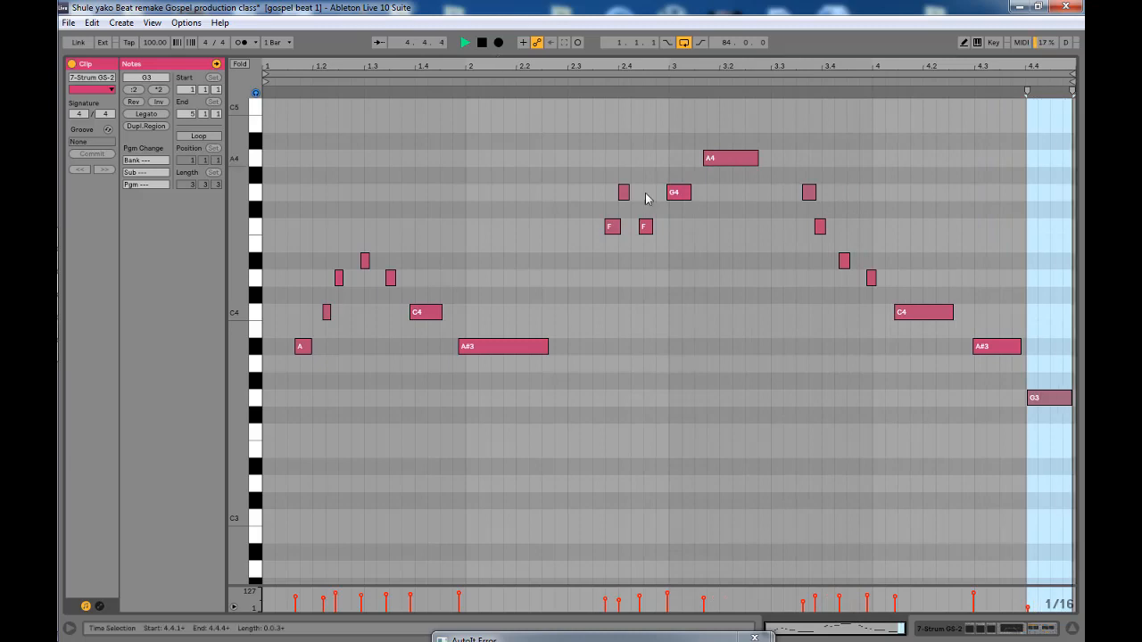
key(space)
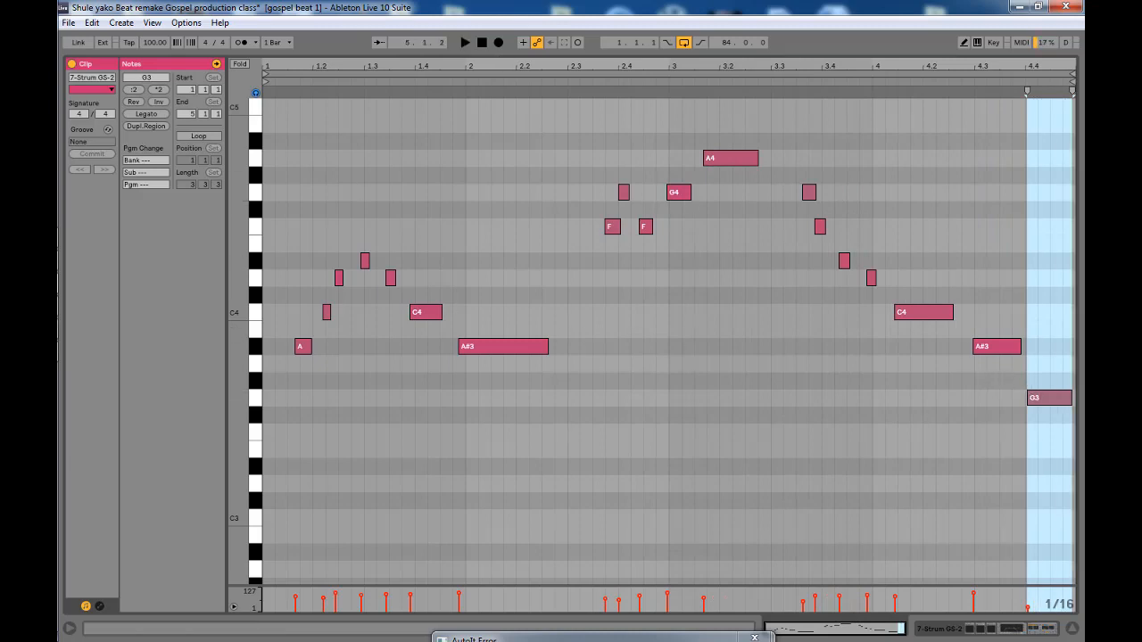
click(1073, 628)
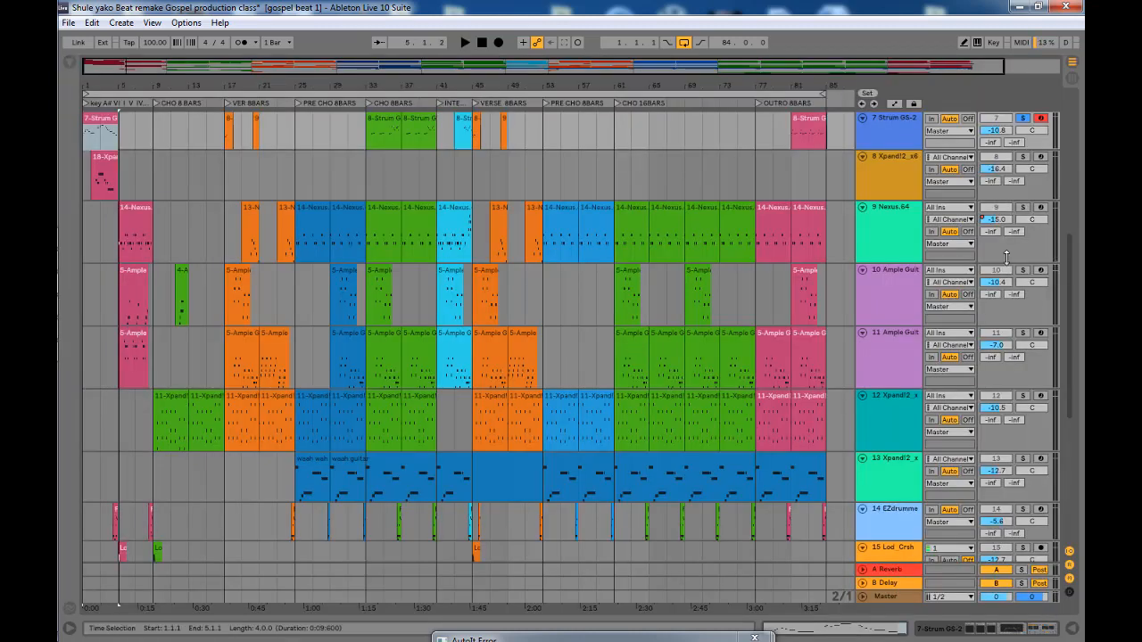
Open the Strum GS-2 plug-in on track 7 and show its S-type Vintage Rhythm program from the Electric Clean bank, closing the window when done
double_click(880, 143)
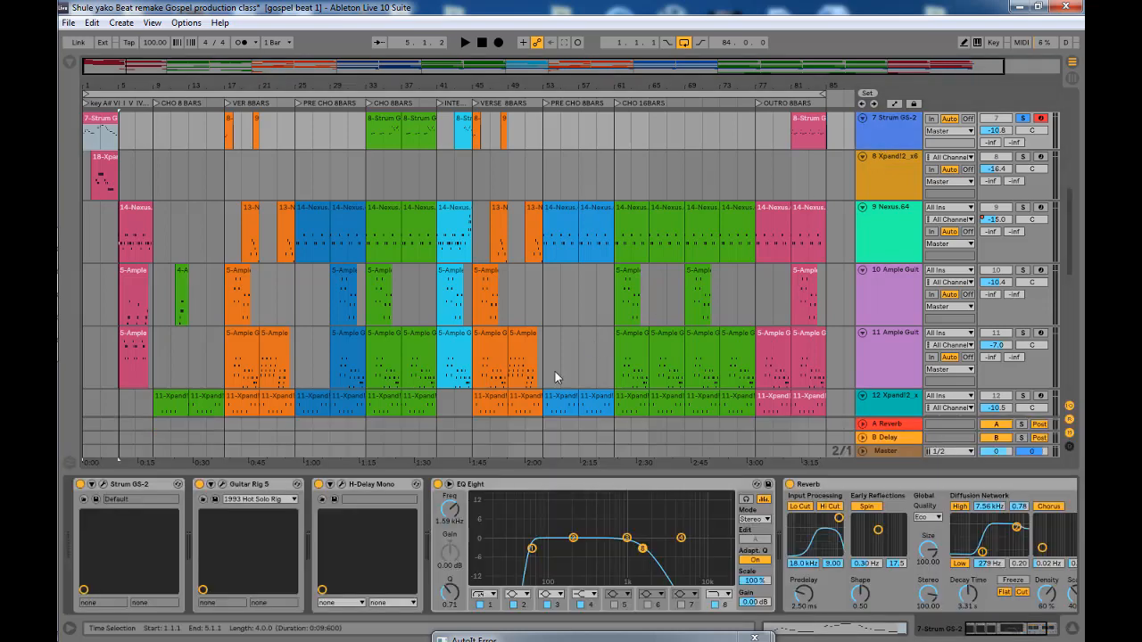
click(102, 484)
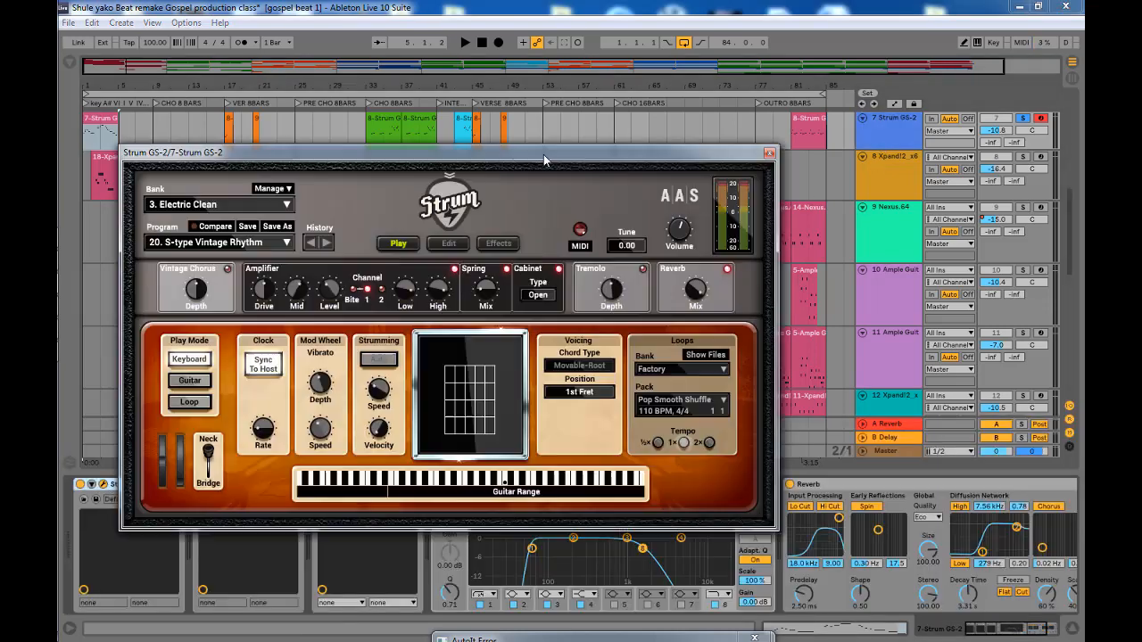
drag(544, 161, 660, 132)
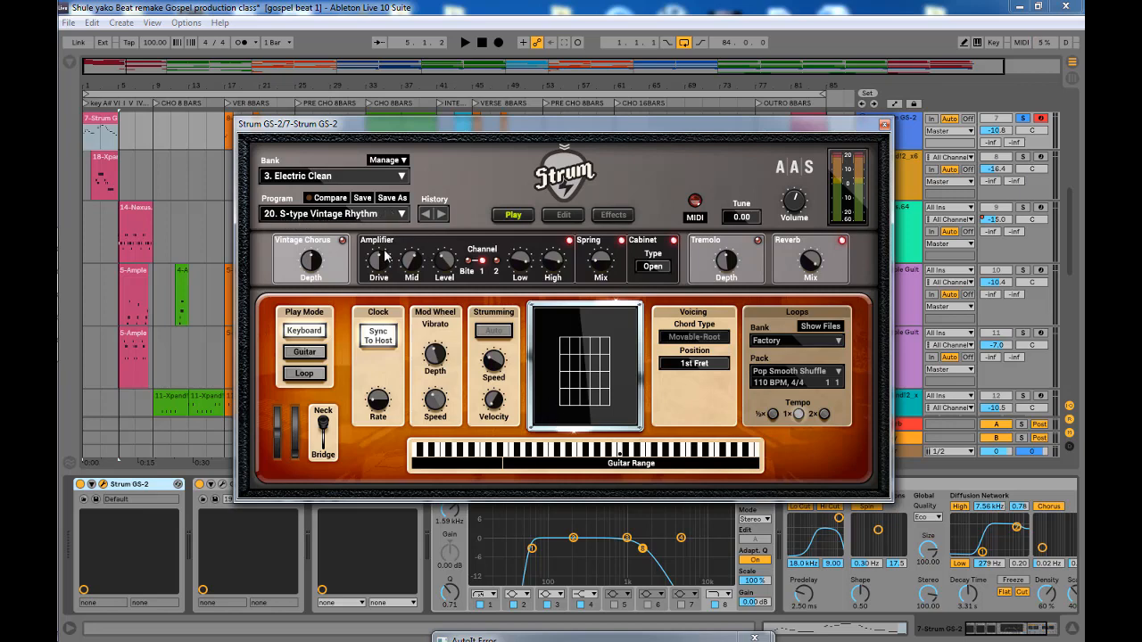
click(884, 127)
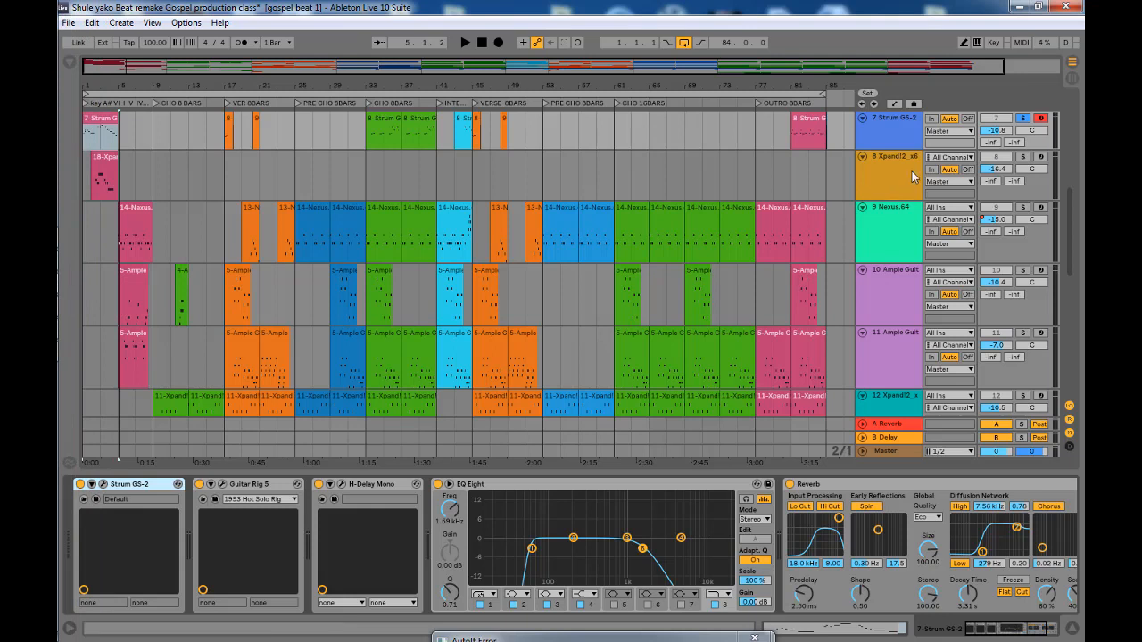
Solo the 8 Xpand!2 track instead and audition its intro lead notes in the piano roll, closing the note view when done
click(107, 170)
double_click(108, 164)
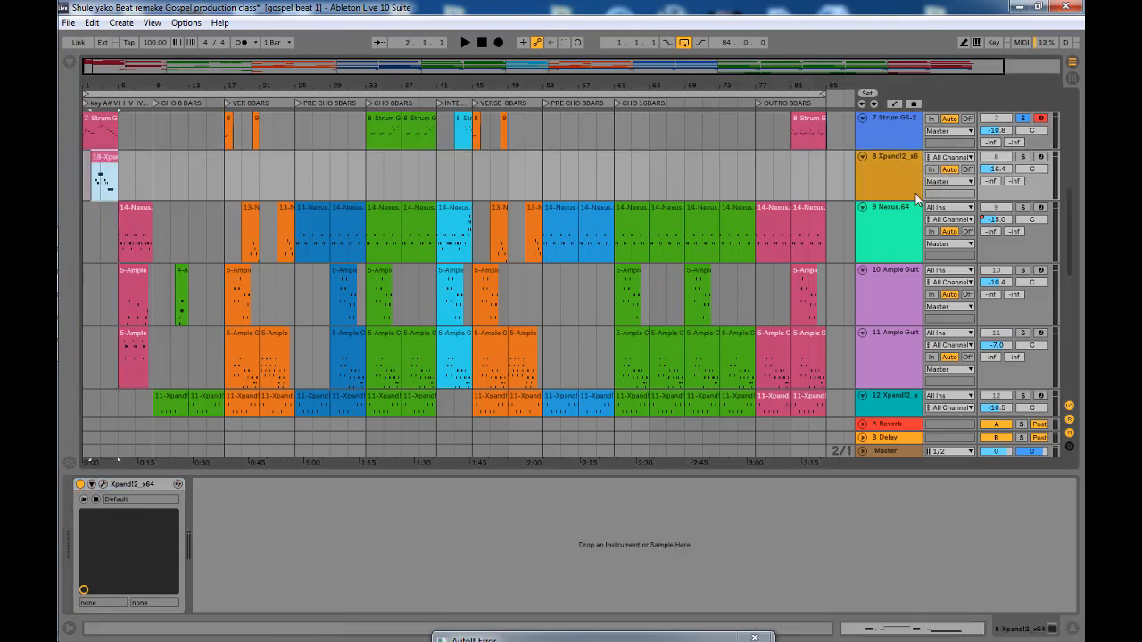
key(space)
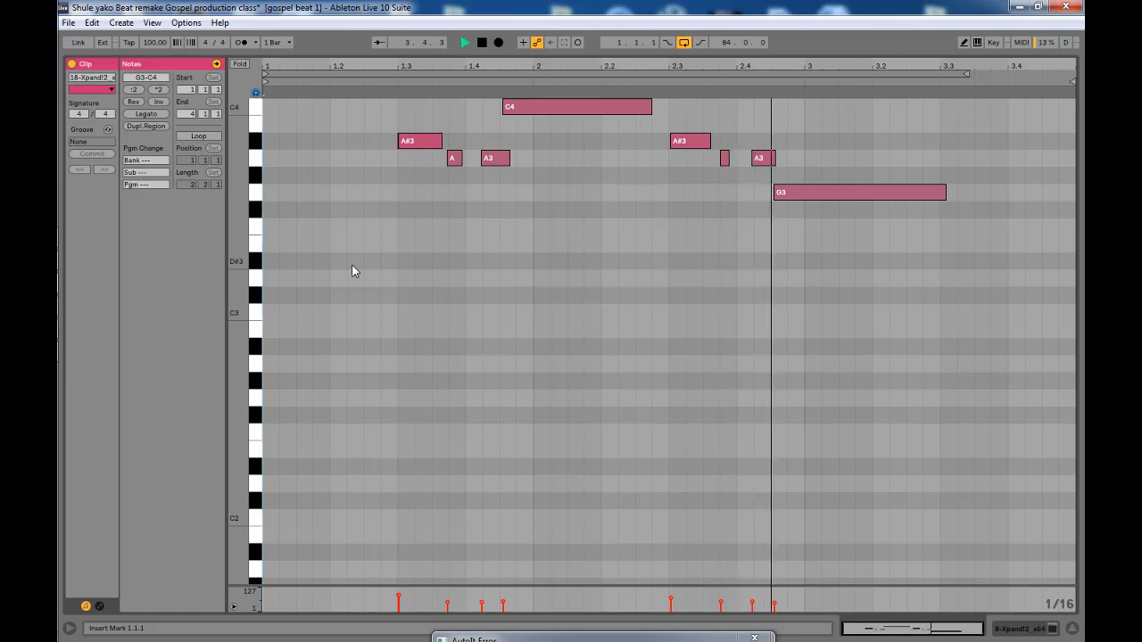
key(space)
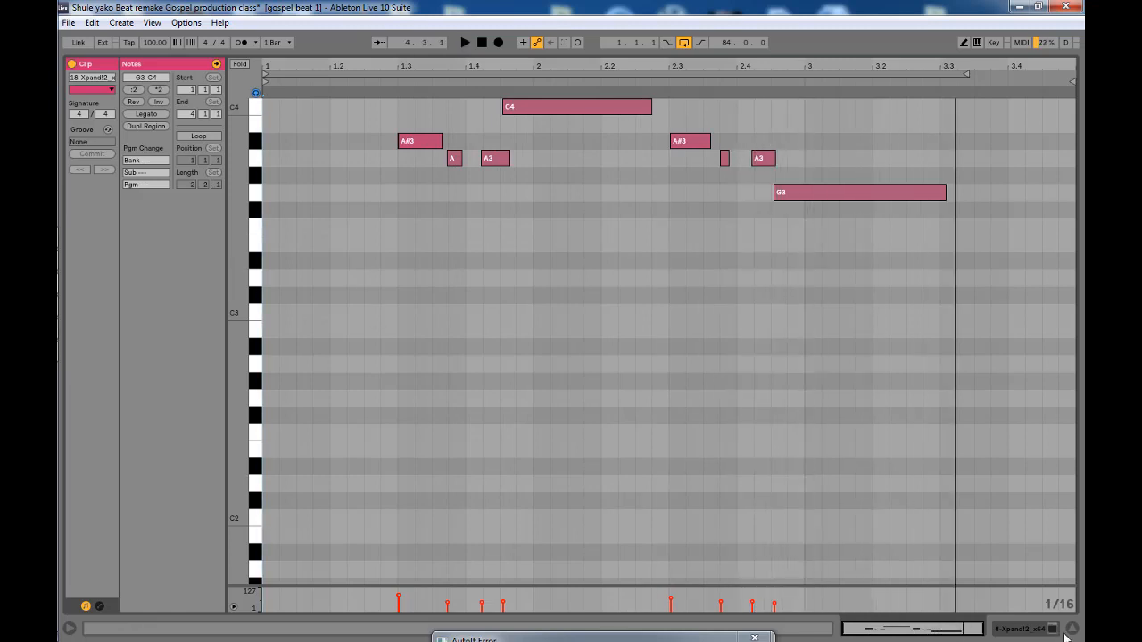
click(1071, 629)
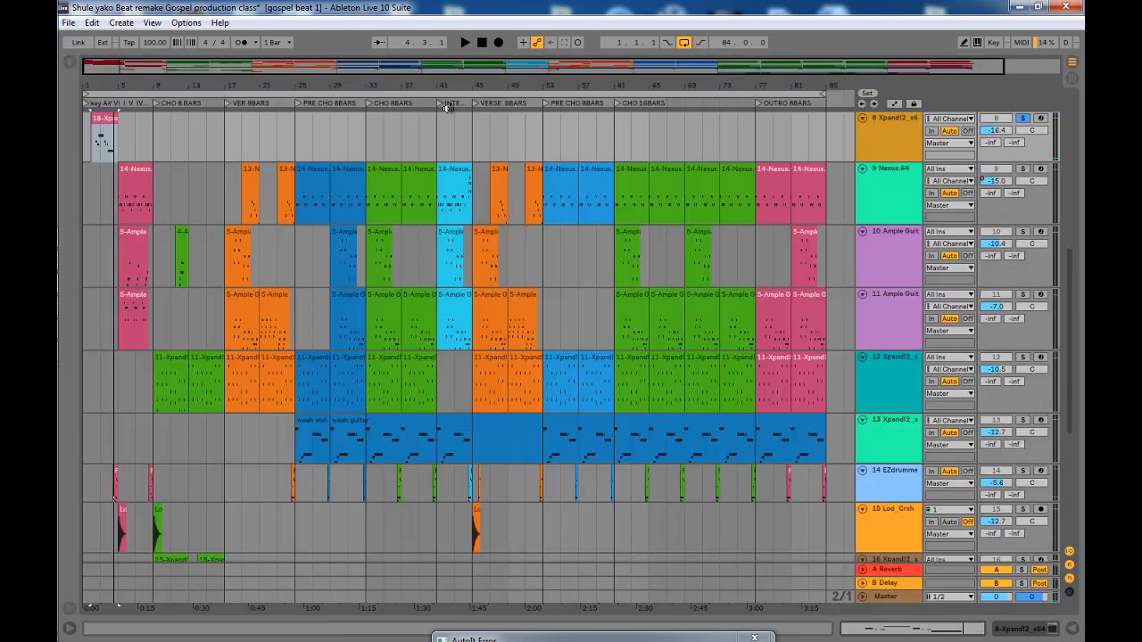
Open the Xpand!2 plug-in on track 8 and show part A's Softy+ sound within 007 Soft Leads, closing the window when done
double_click(909, 132)
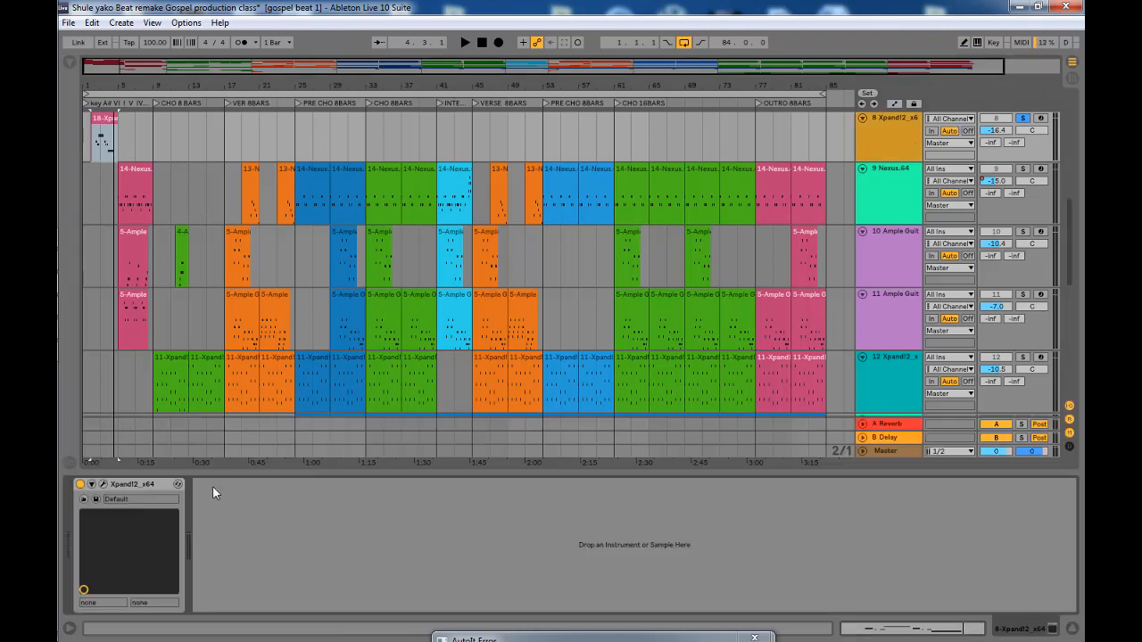
click(111, 485)
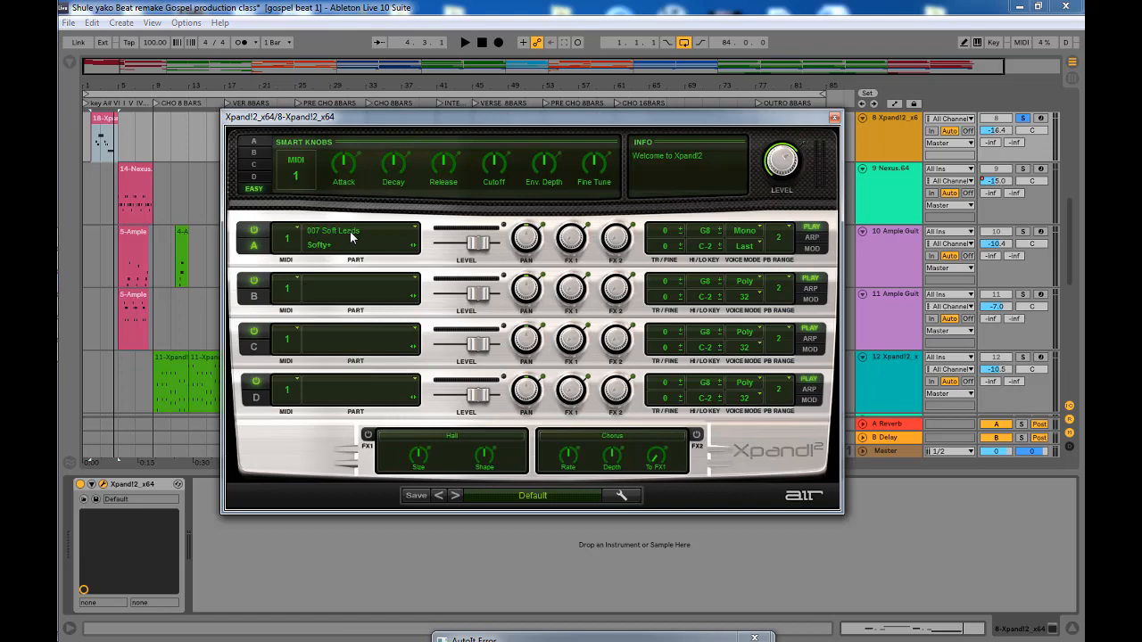
click(350, 231)
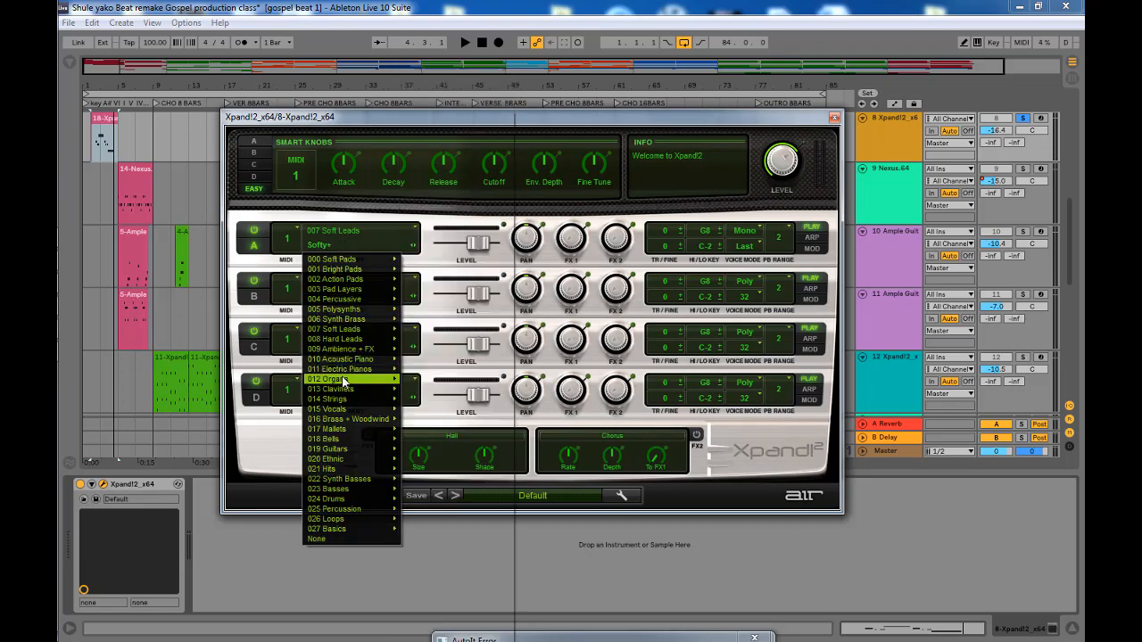
mouse_move(342, 331)
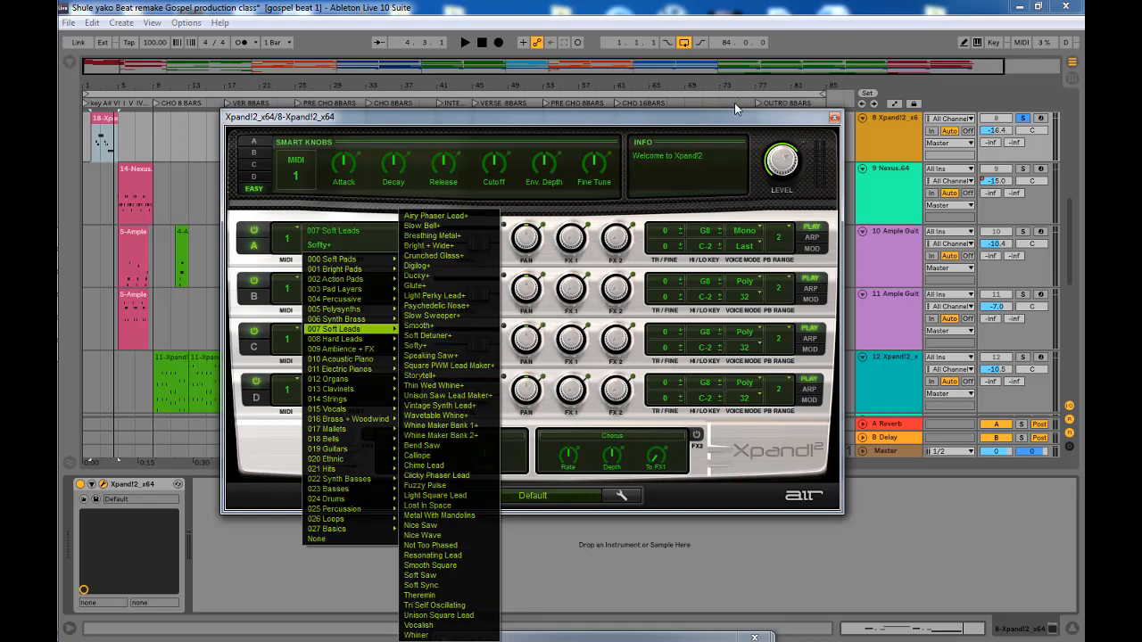
click(428, 346)
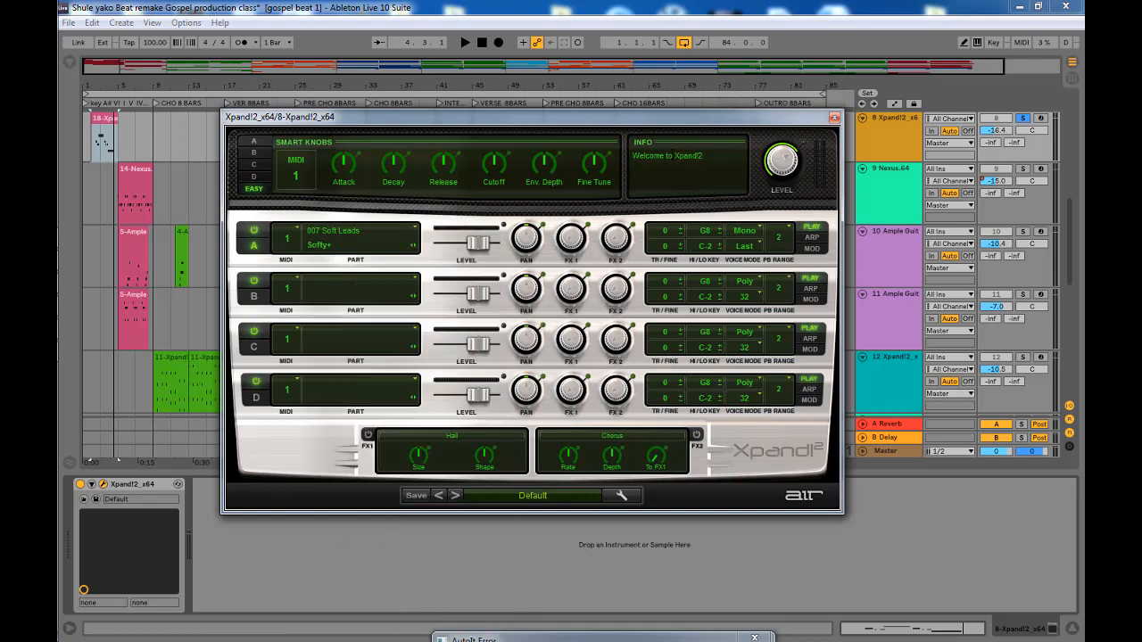
click(833, 118)
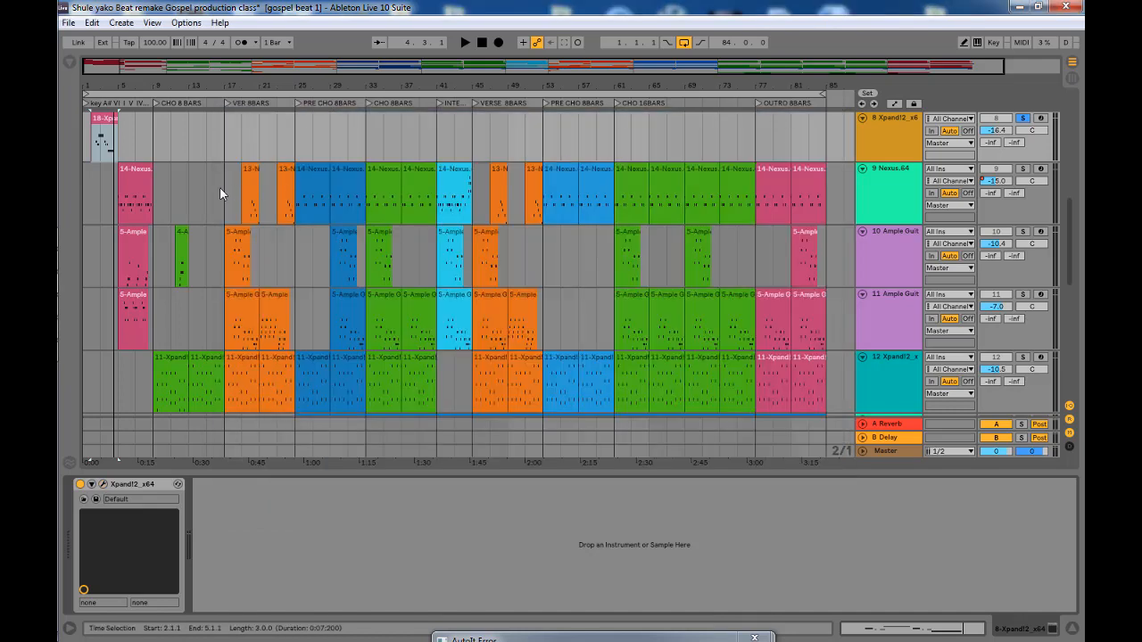
Solo the 9 Nexus.64 track instead and audition its first clip at bar 5 in the piano roll, closing the note view when done
click(138, 184)
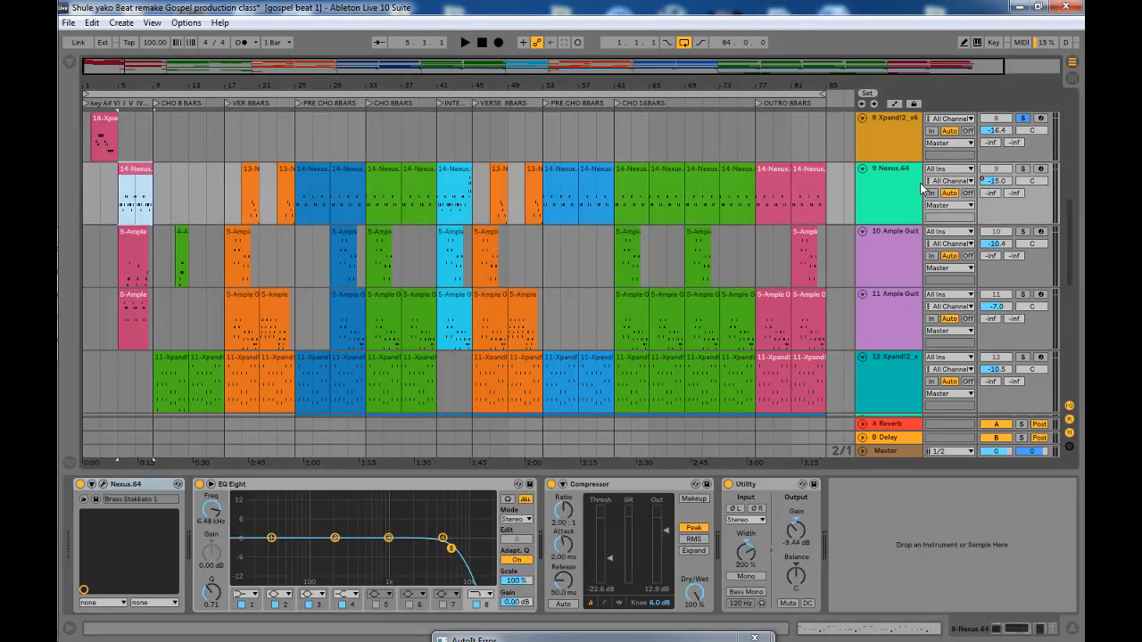
click(1023, 167)
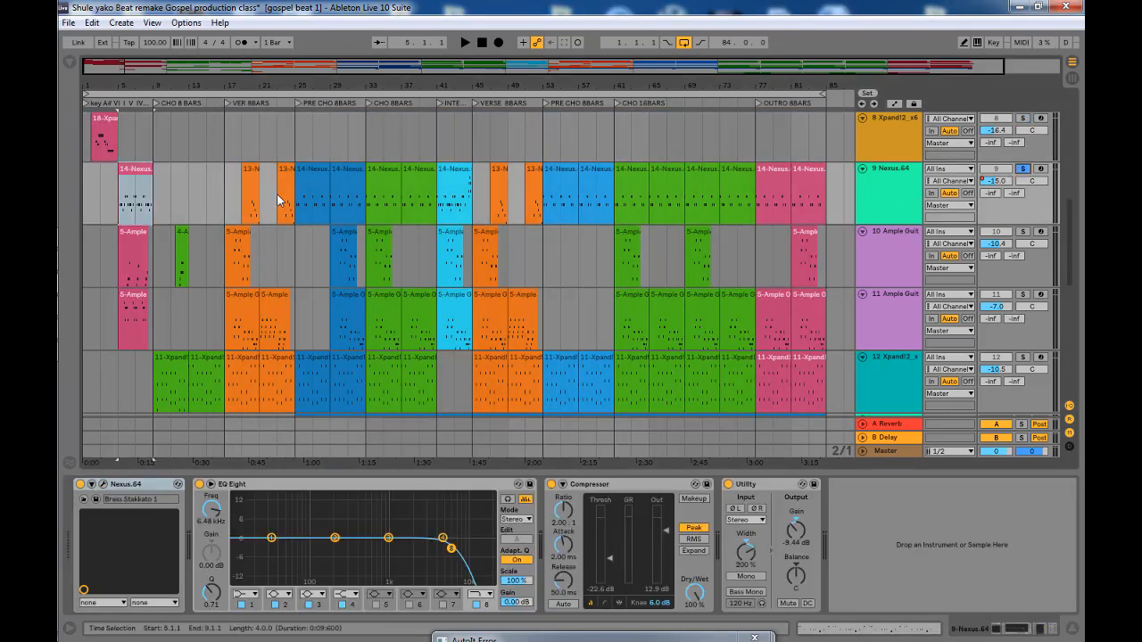
double_click(134, 191)
key(space)
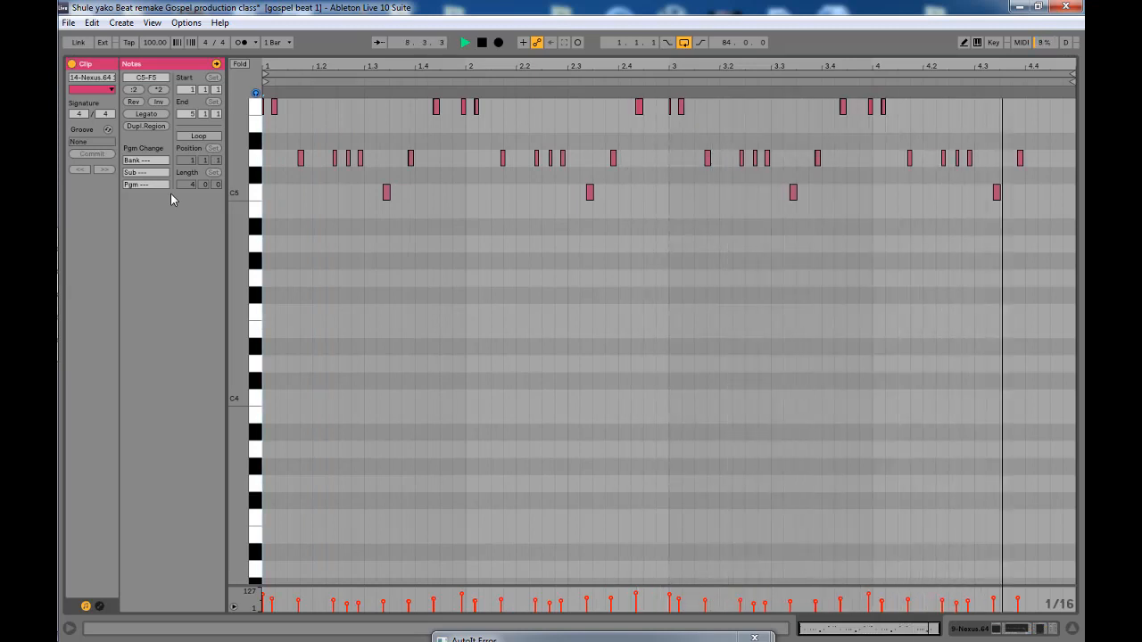
key(space)
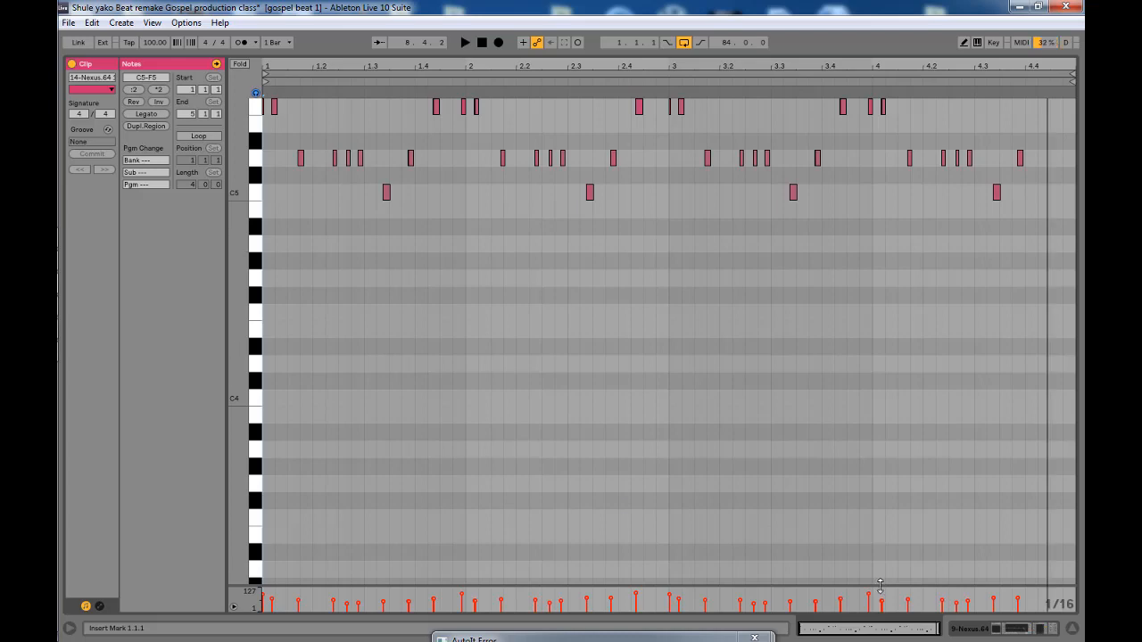
click(1073, 629)
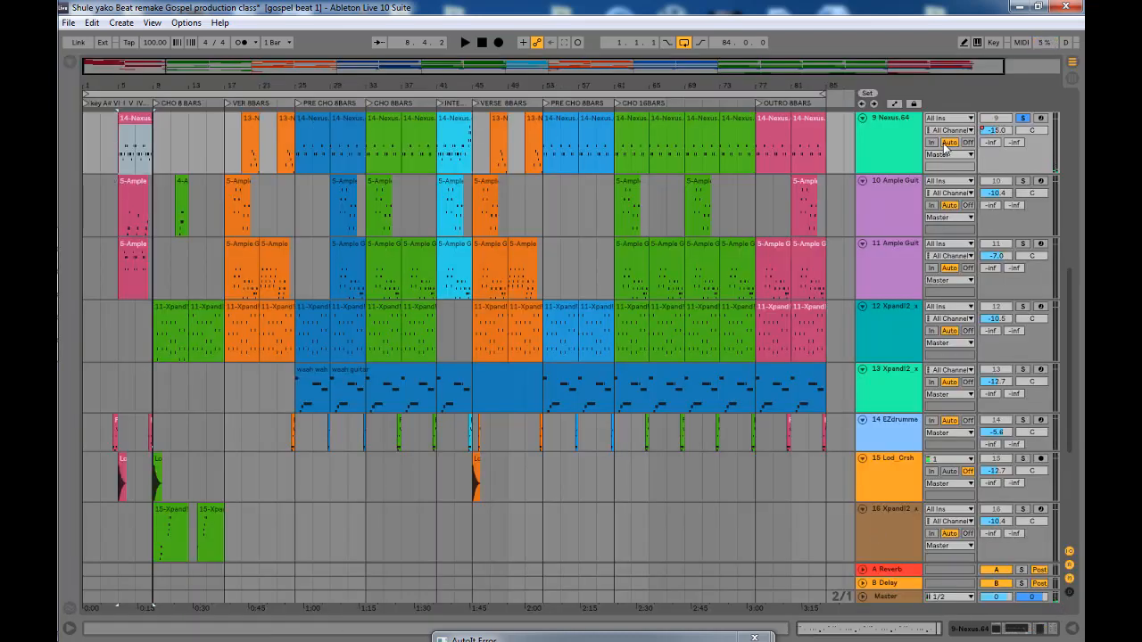
Open the Nexus plug-in on track 9 and show the Brass Stakkato 1 preset within XP Dance Orchestra, closing the window when done
double_click(892, 148)
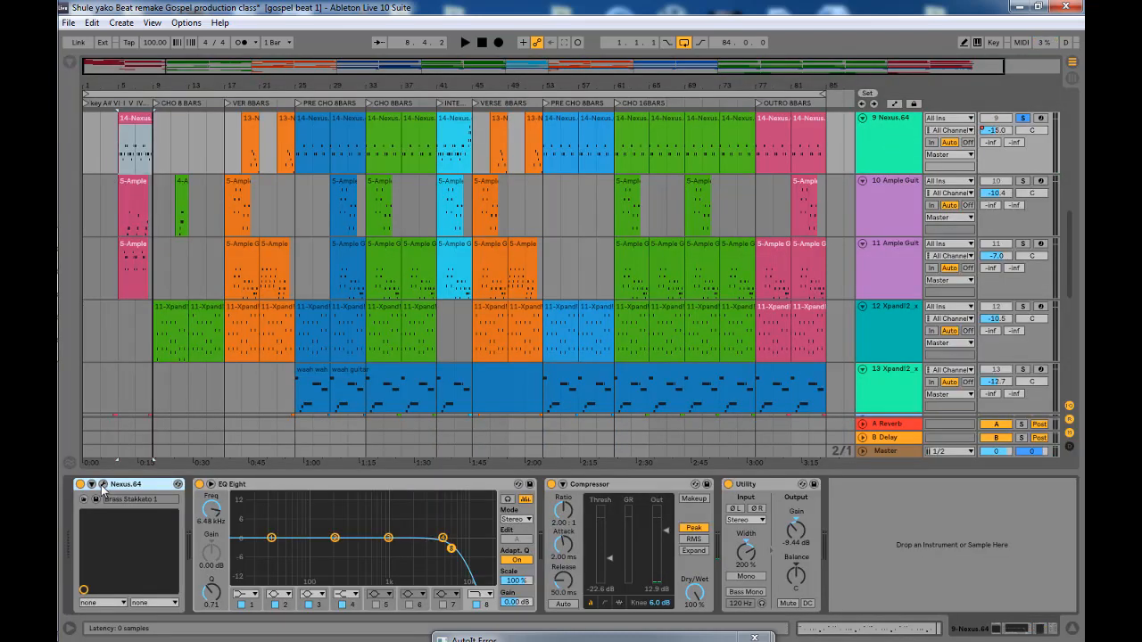
click(101, 484)
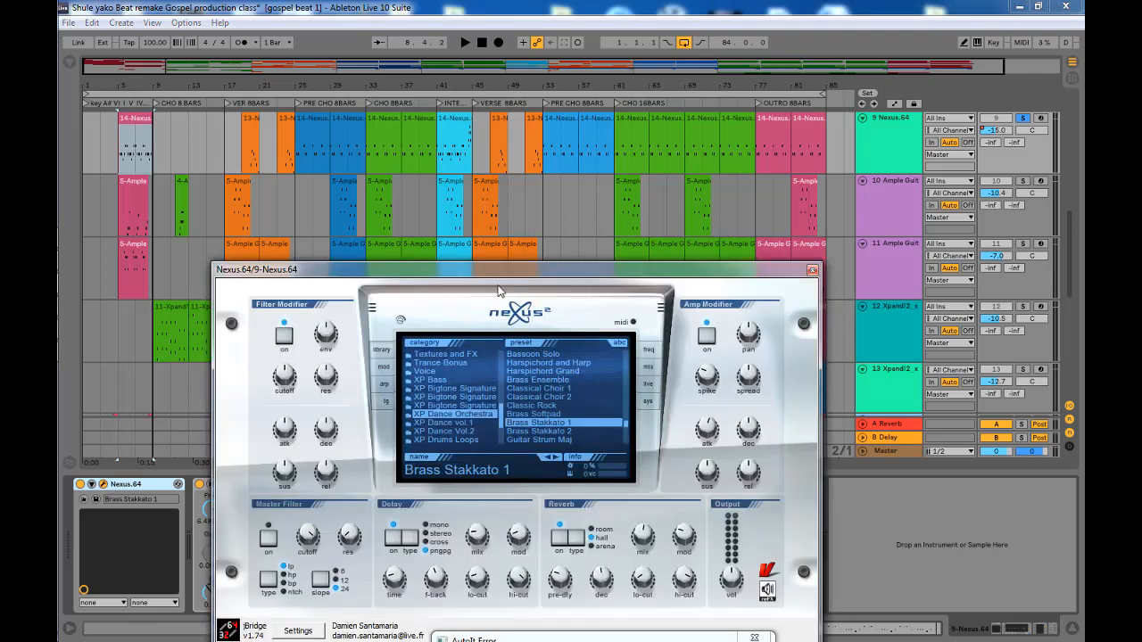
drag(540, 273, 526, 78)
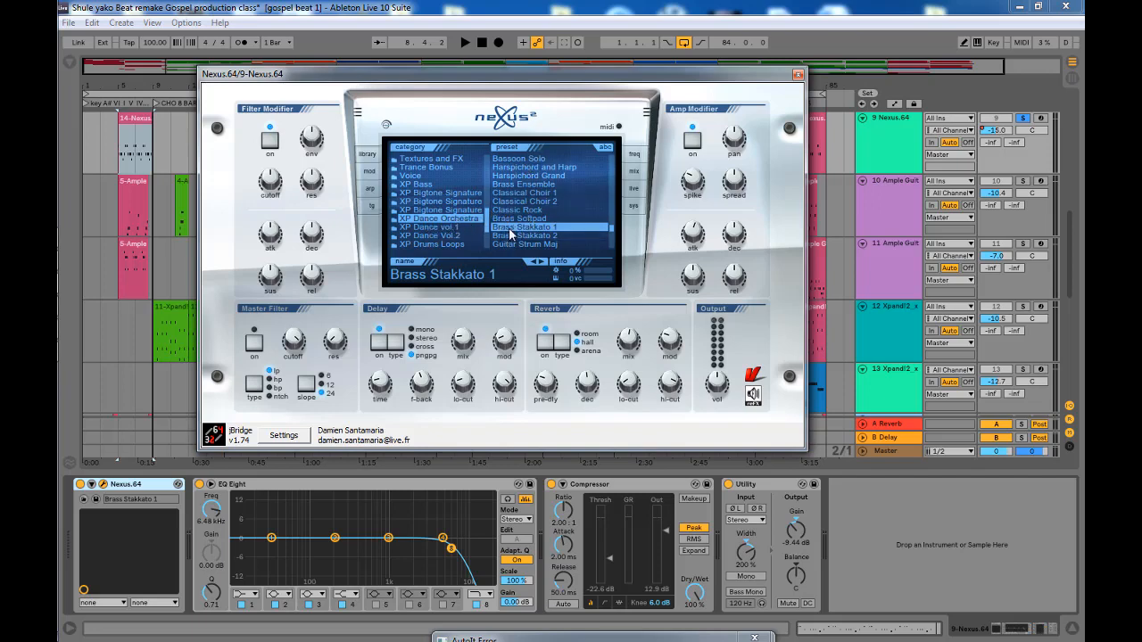
click(797, 75)
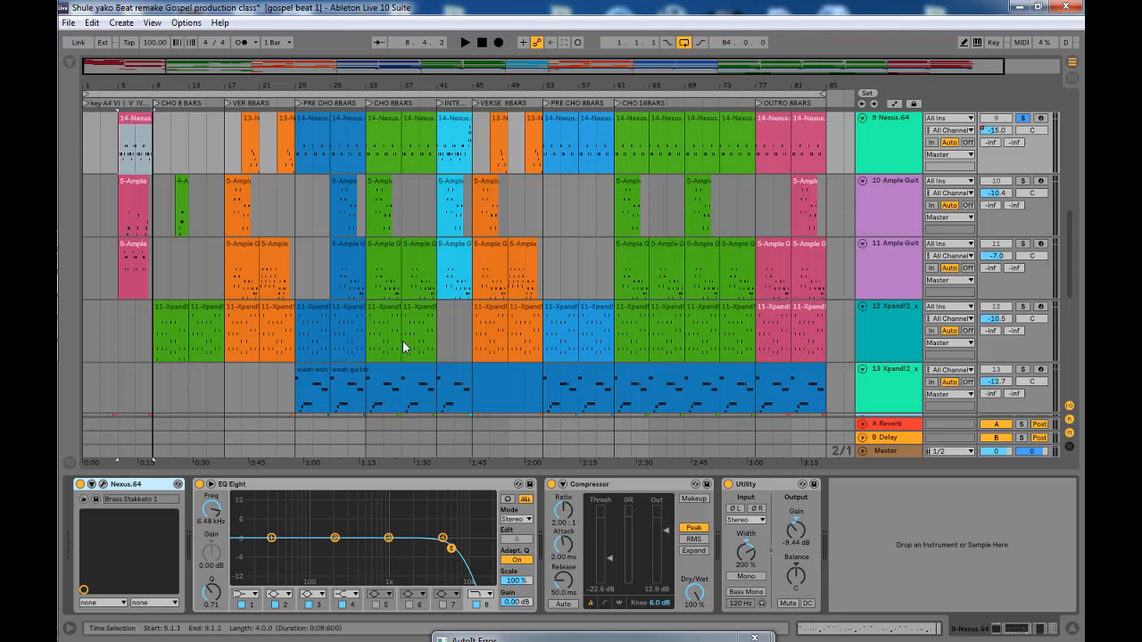
Solo the 10 Ample Guitar track instead and audition its intro clip in the piano roll, closing the note view and stopping playback when done
click(1023, 183)
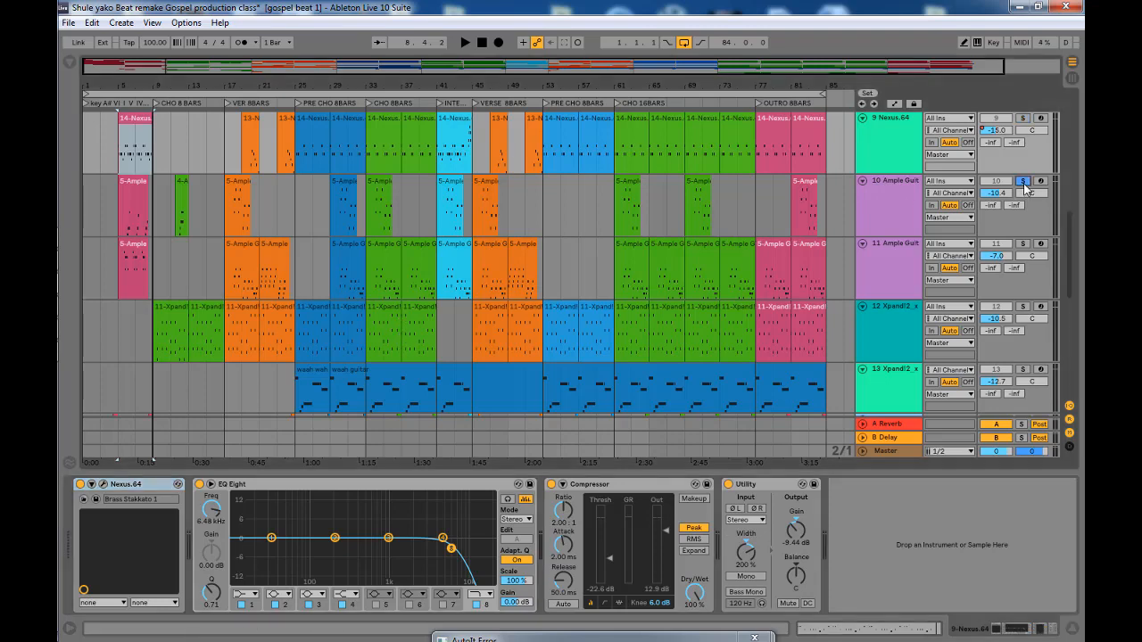
double_click(139, 189)
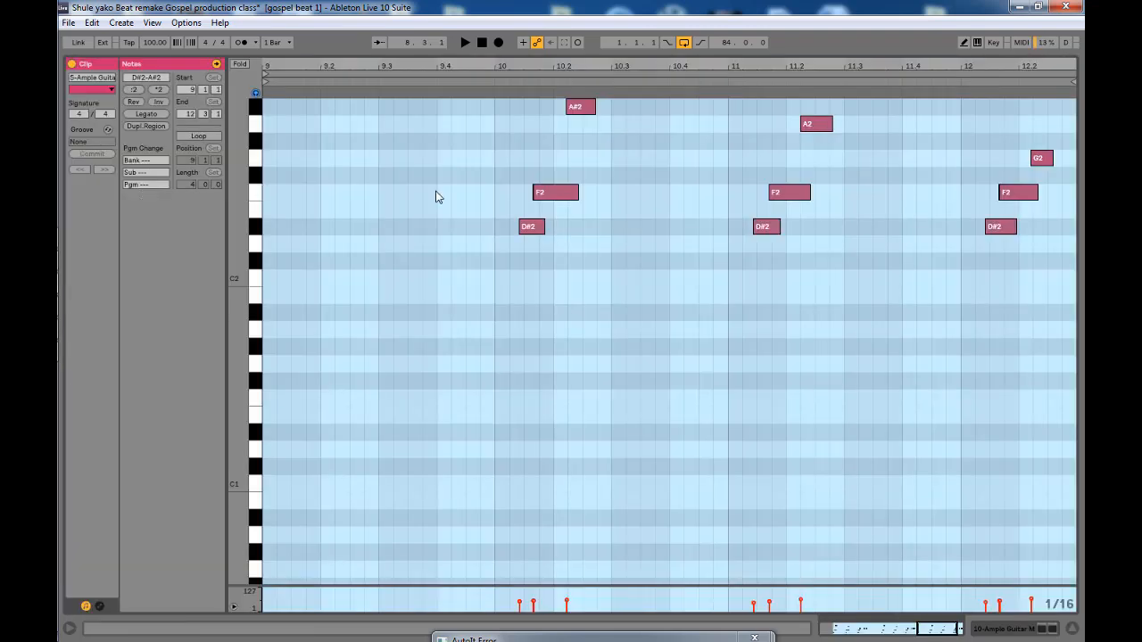
scroll(549, 267, up, 3)
key(space)
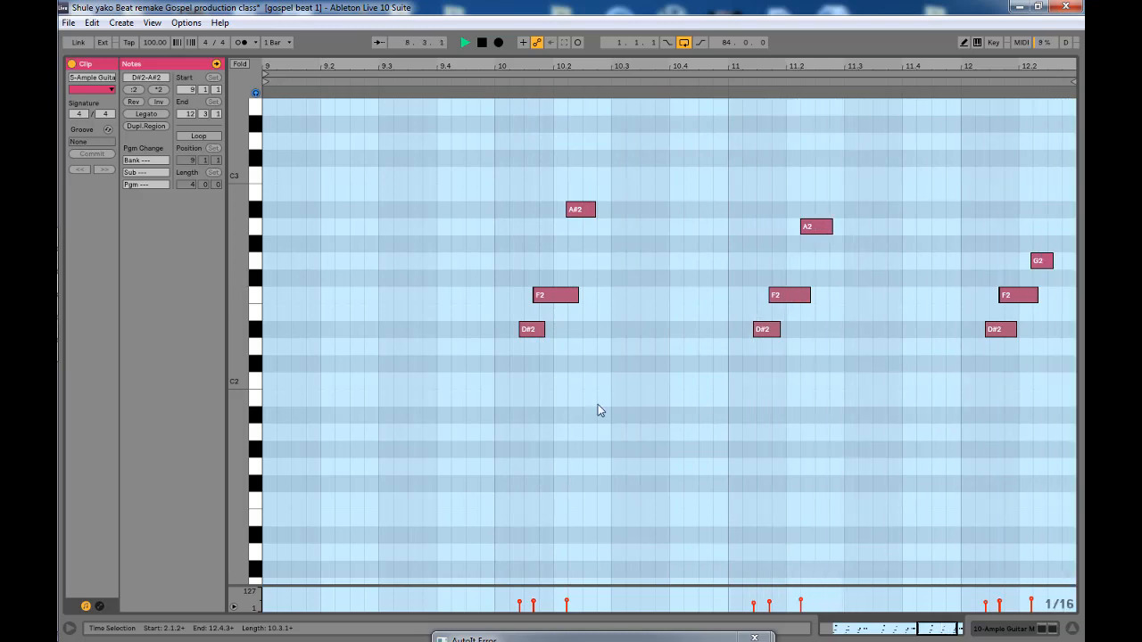
key(Tab)
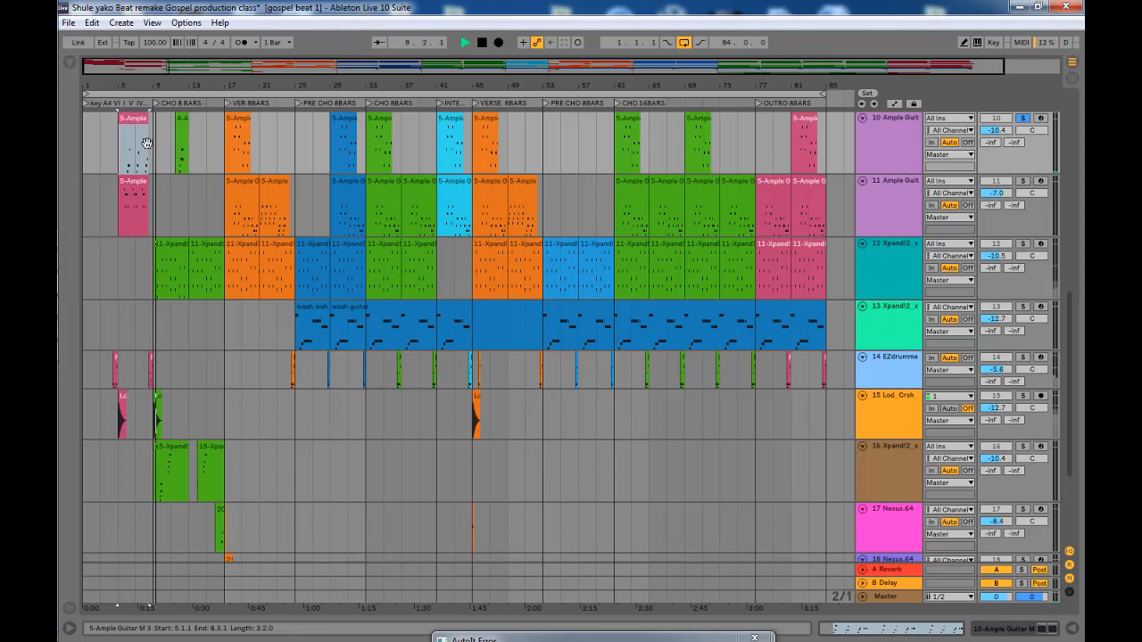
scroll(158, 163, up, 2)
key(space)
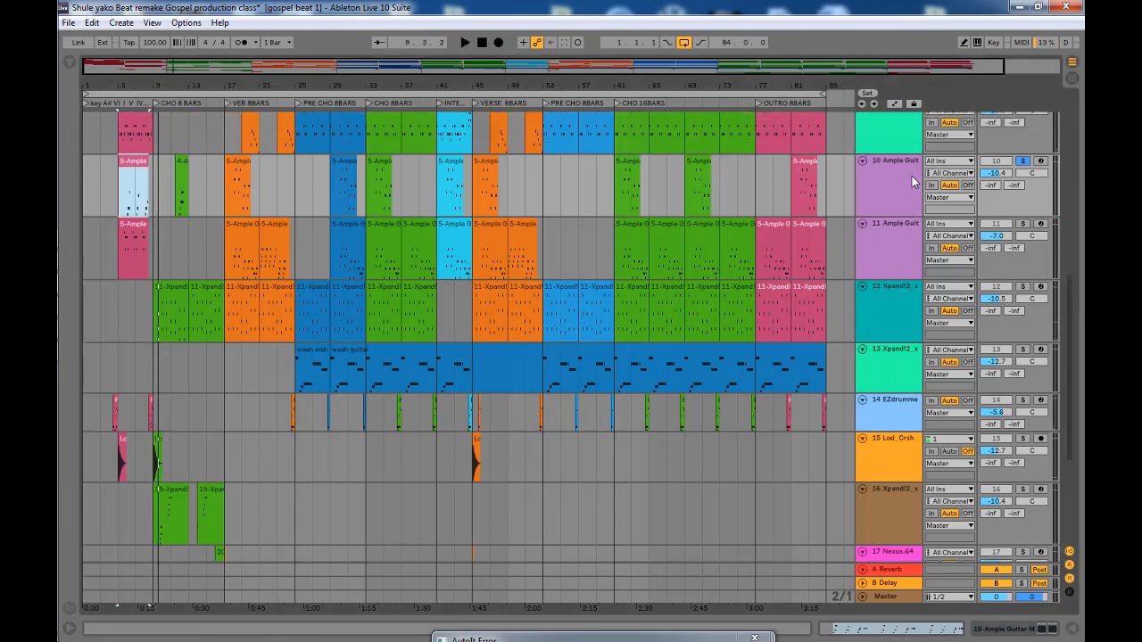
Open the Ample Guitar M plug-in on track 10 and show its Default preset, closing the window when done
click(885, 204)
double_click(885, 185)
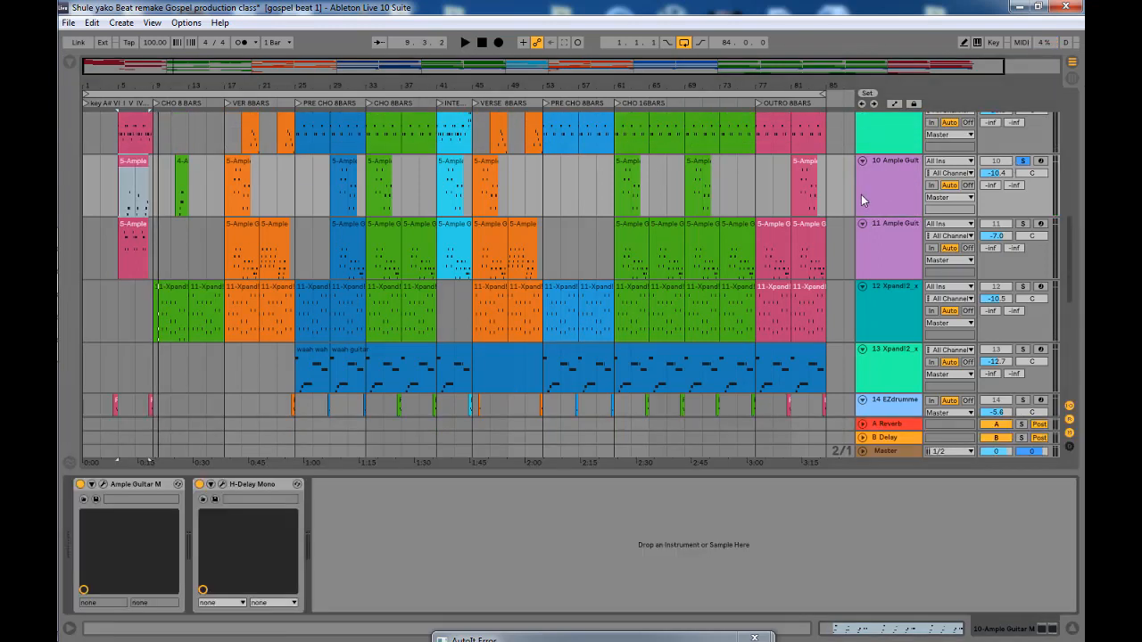
click(103, 487)
drag(697, 220, 615, 111)
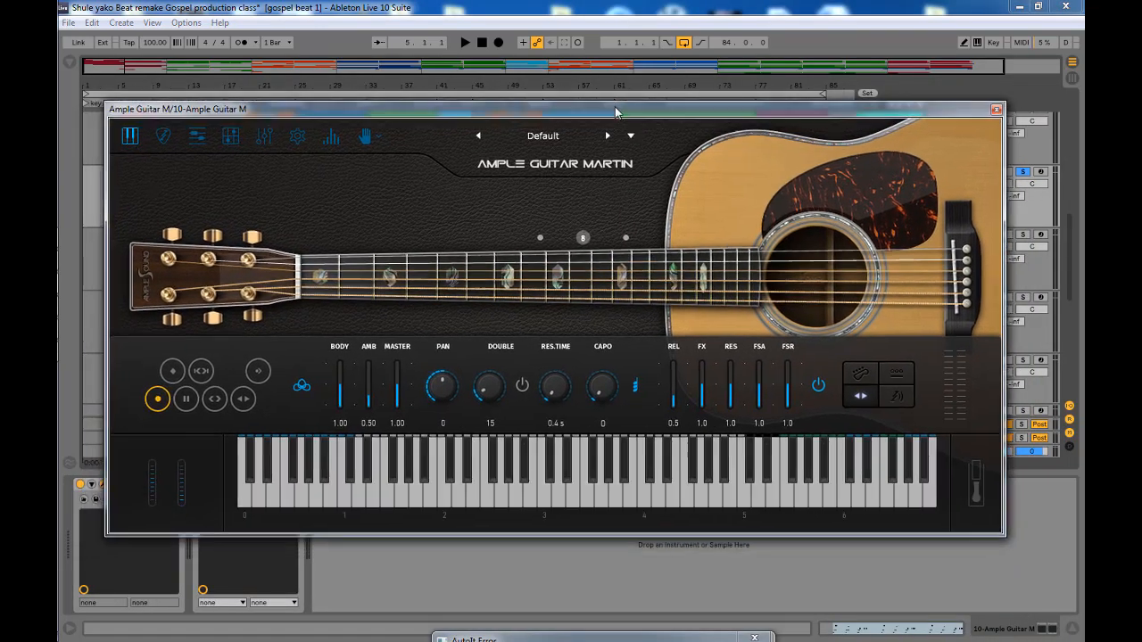
click(997, 110)
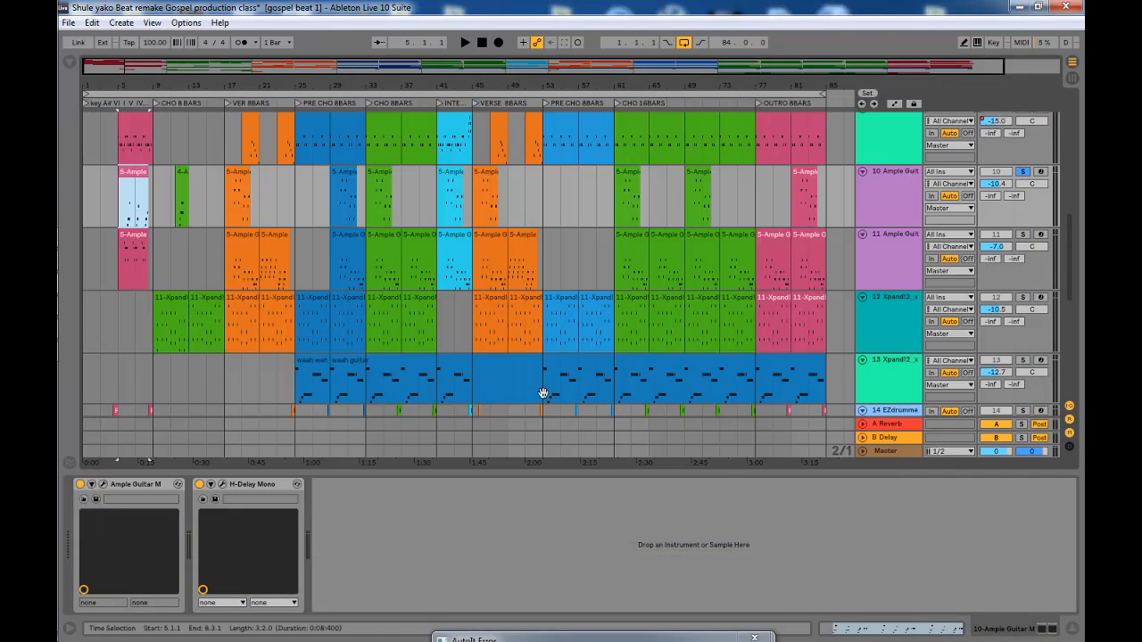
Open the H-Delay Mono effect on track 10 and show its delay and dry/wet settings, closing the window when done
click(222, 484)
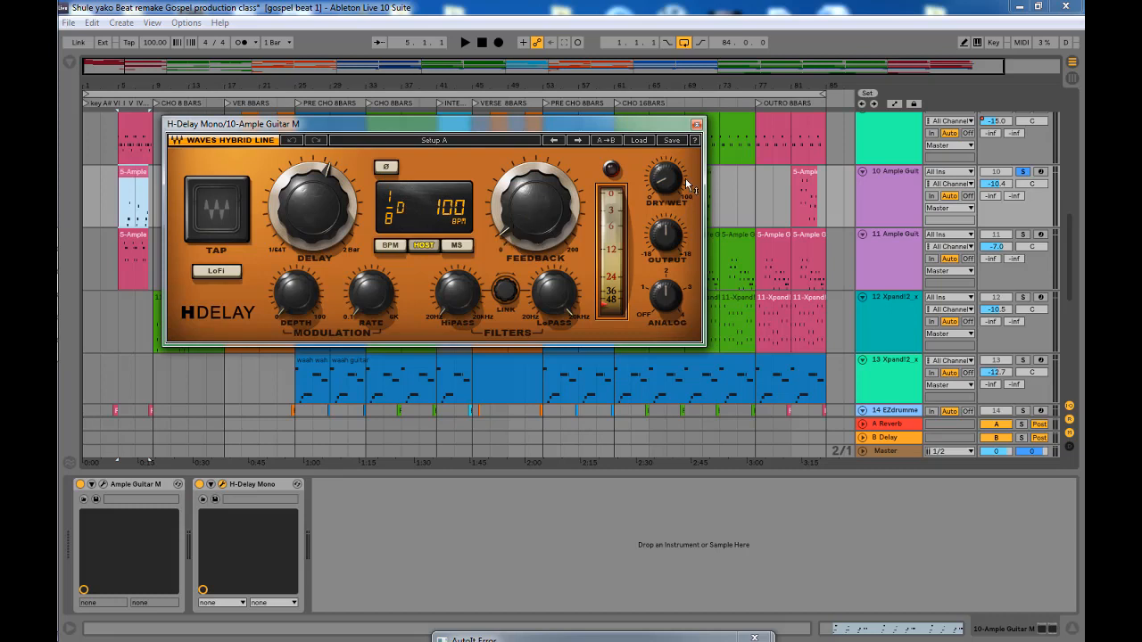
mouse_move(671, 184)
click(697, 125)
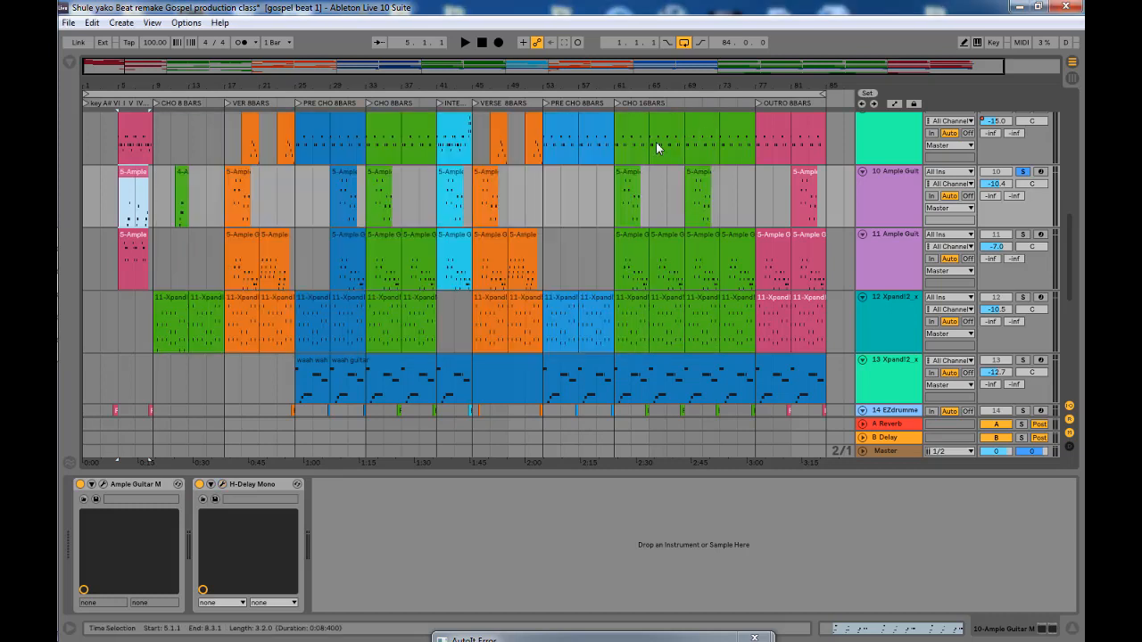
Solo the 11 Ample Guitar track instead and audition its intro clip from bar 5 in the arrangement
click(929, 254)
click(1023, 234)
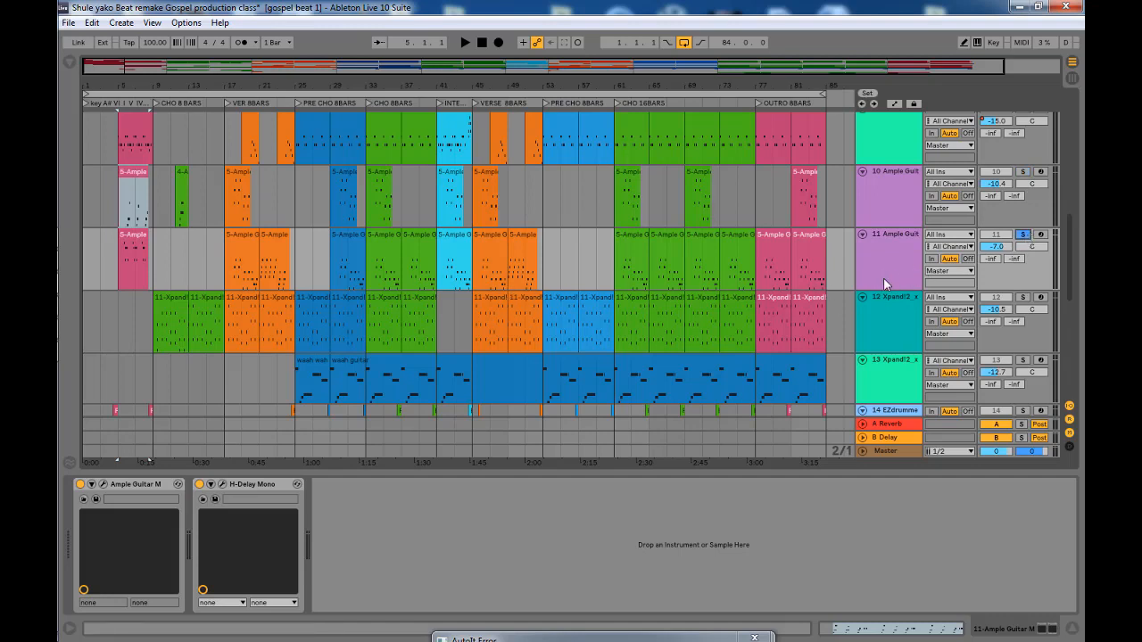
click(894, 252)
key(space)
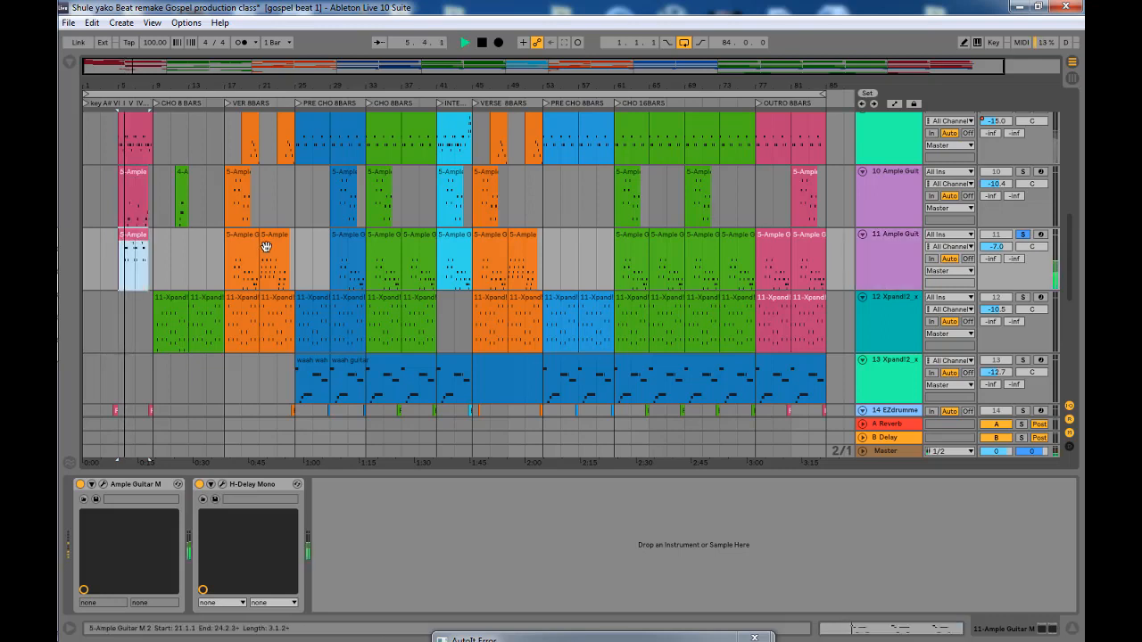
key(space)
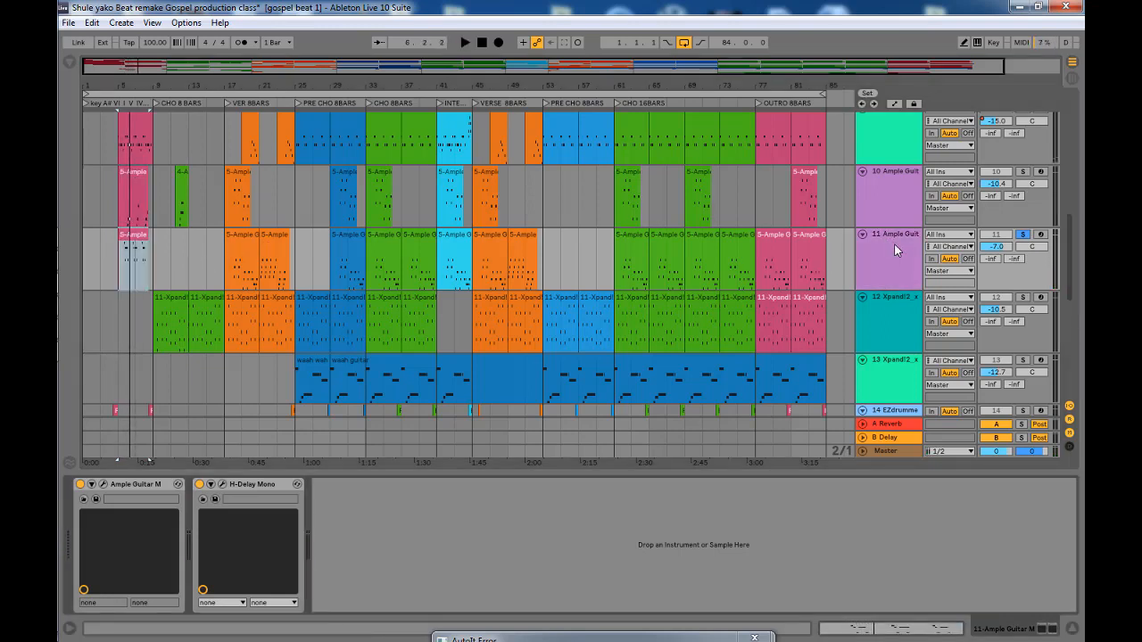
Open the Ample Guitar M plug-in on track 11 to show its Default preset, play the part again, then close the window and stop playback
click(102, 484)
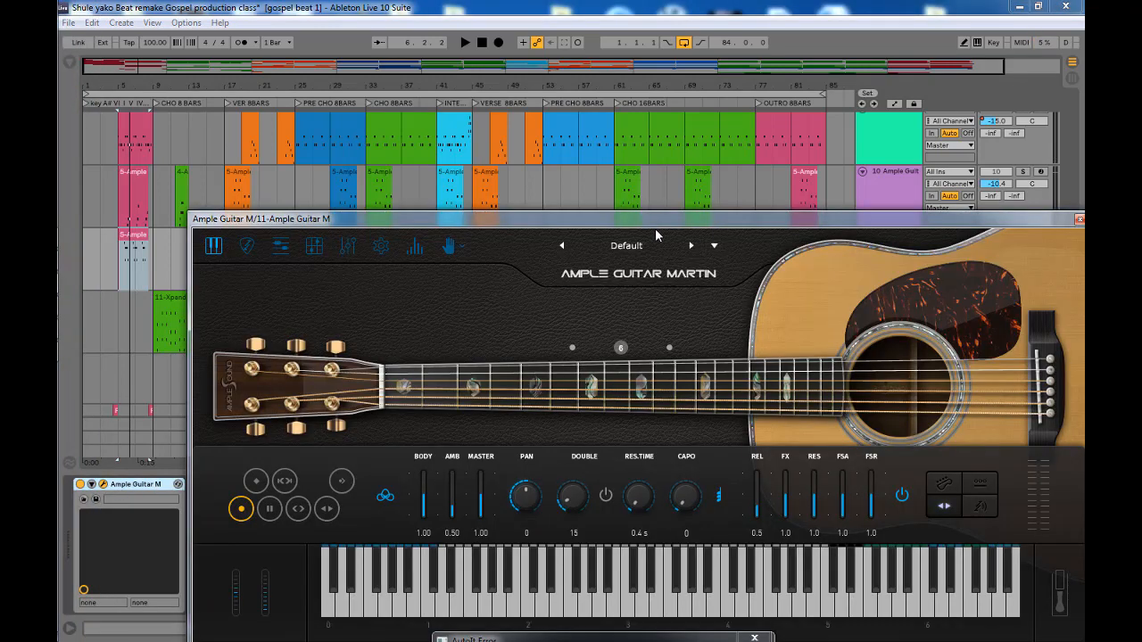
drag(662, 219, 529, 128)
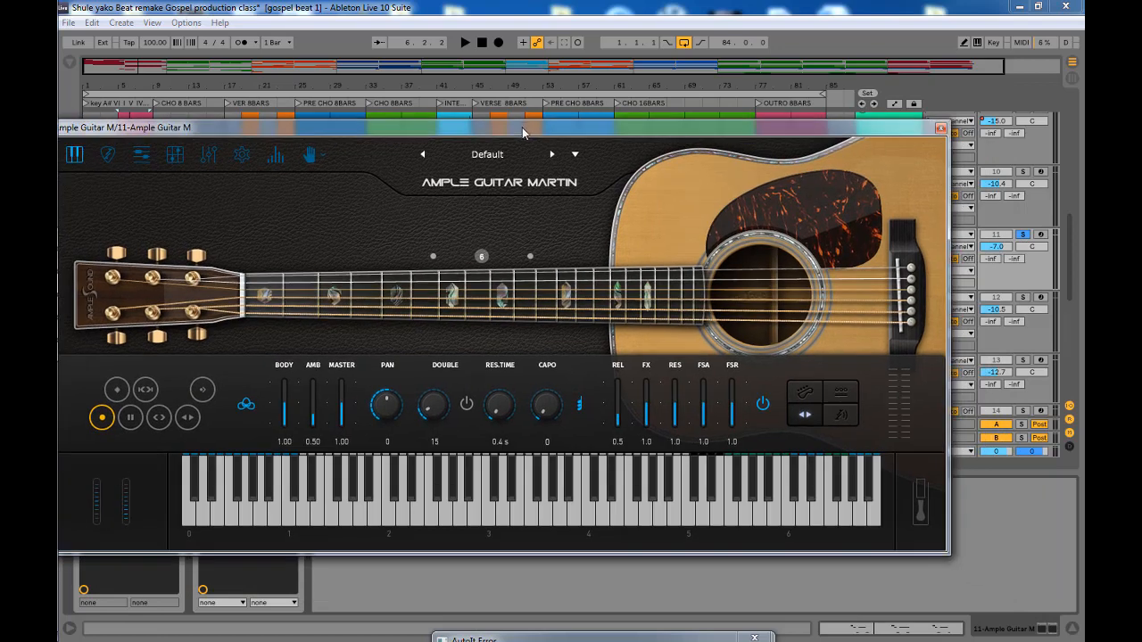
key(space)
click(942, 129)
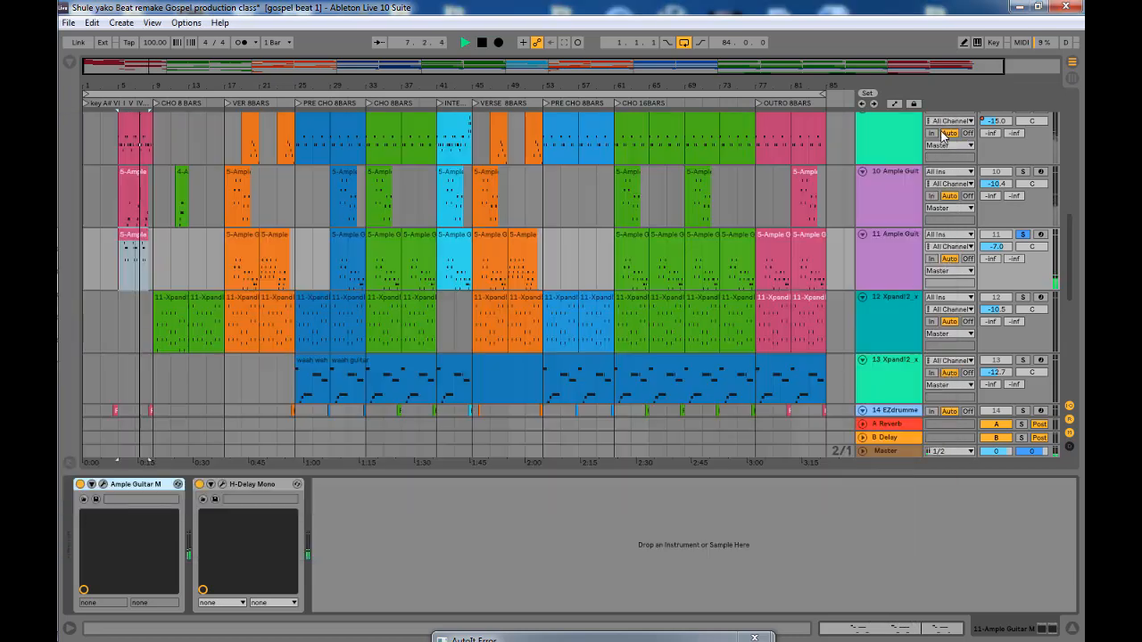
key(space)
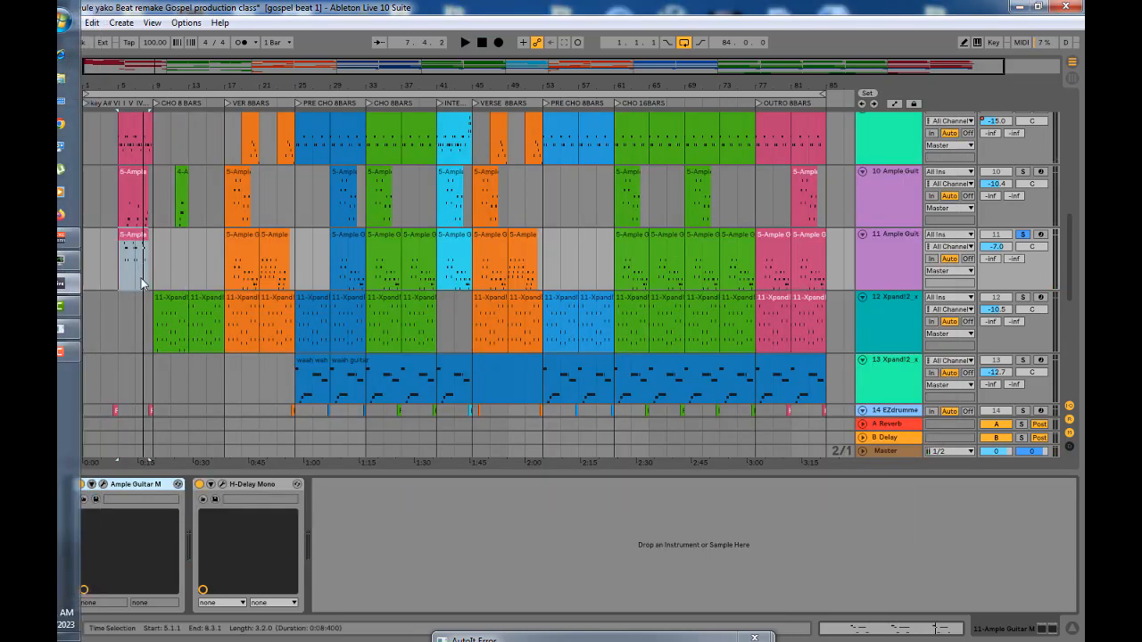
Solo the 14 EZdrummer track instead and audition its first drum fill before bar 5 in the piano roll, closing the note view when done
scroll(141, 283, down, 4)
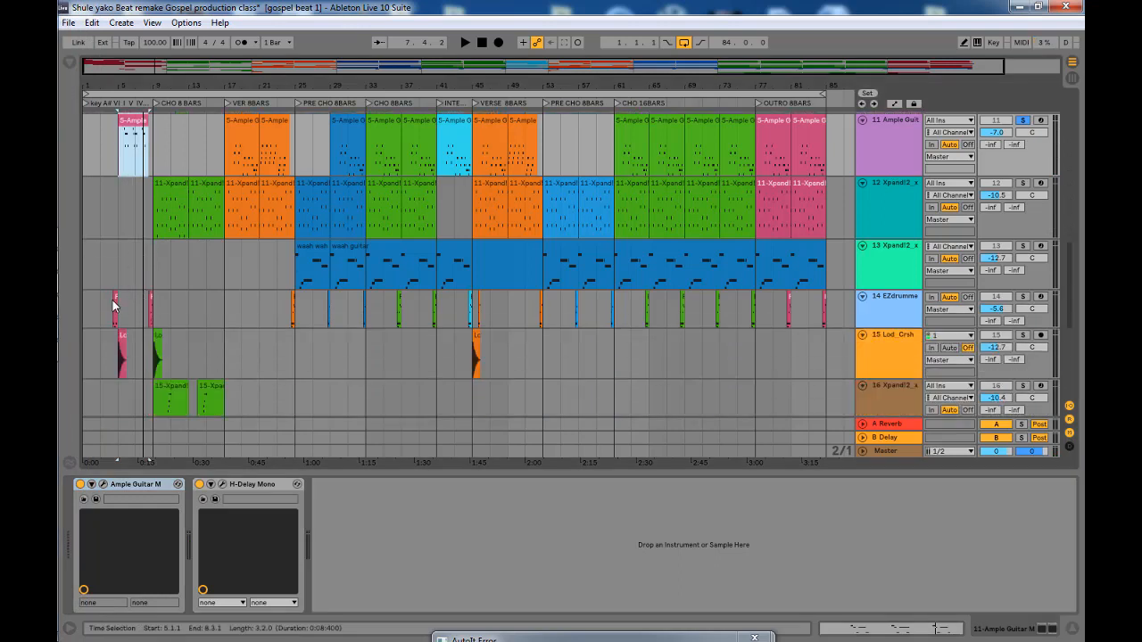
click(113, 305)
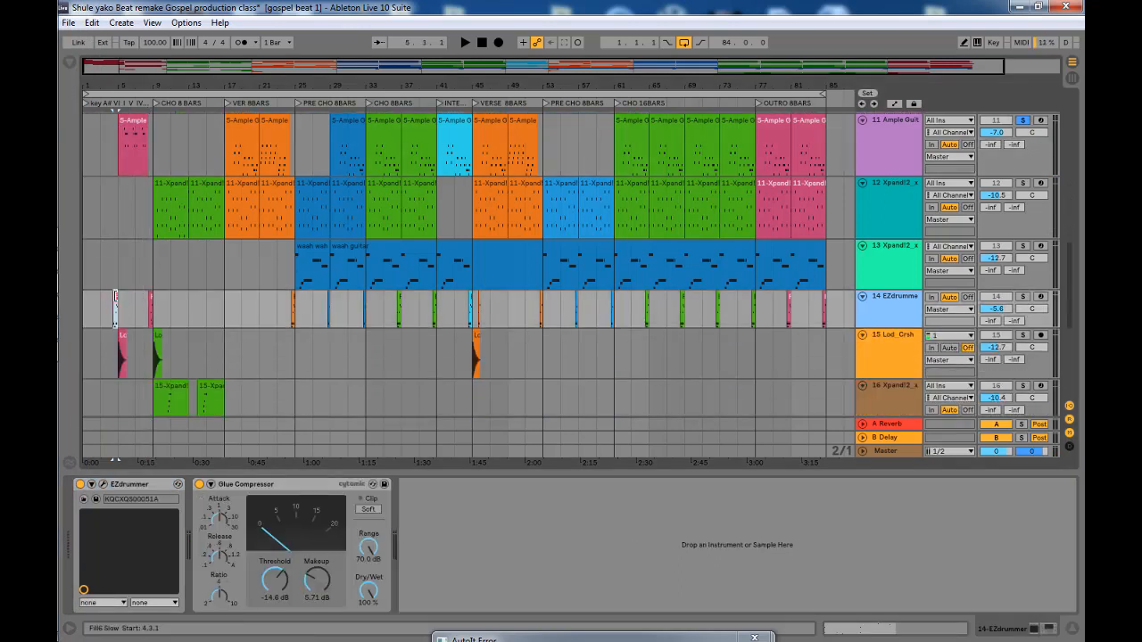
key(space)
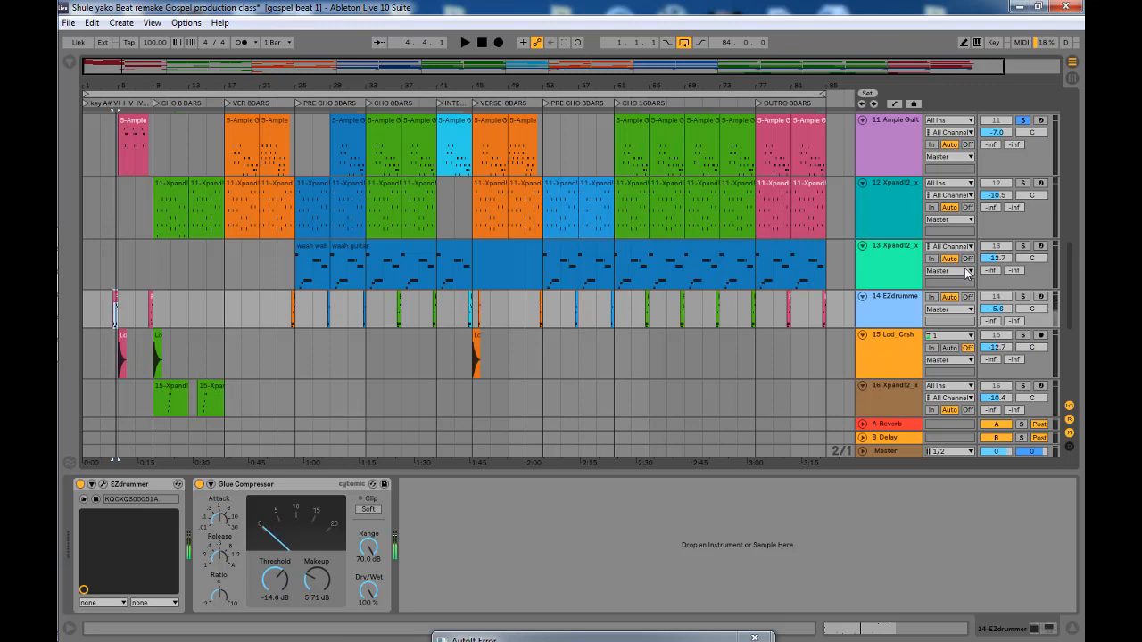
click(1023, 296)
mouse_move(84, 327)
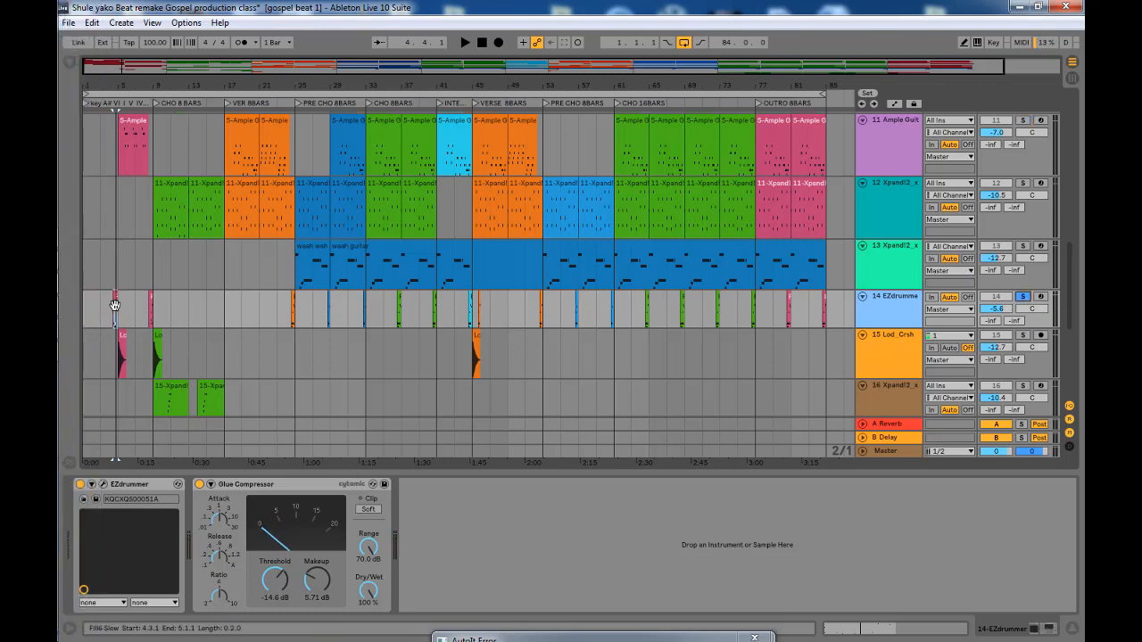
double_click(115, 304)
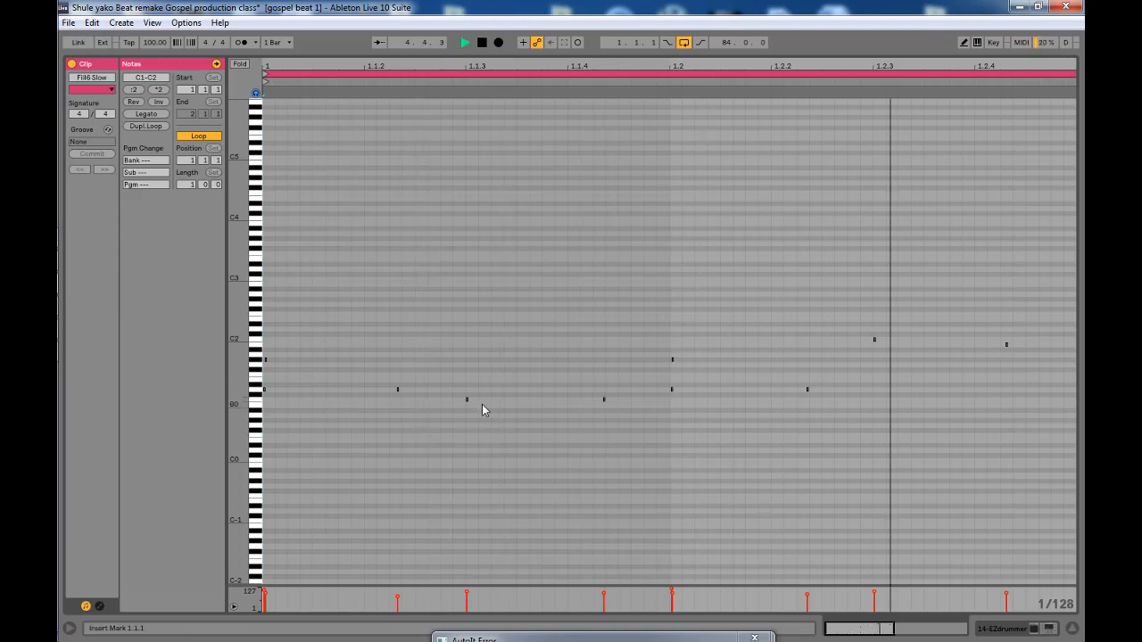
click(1070, 630)
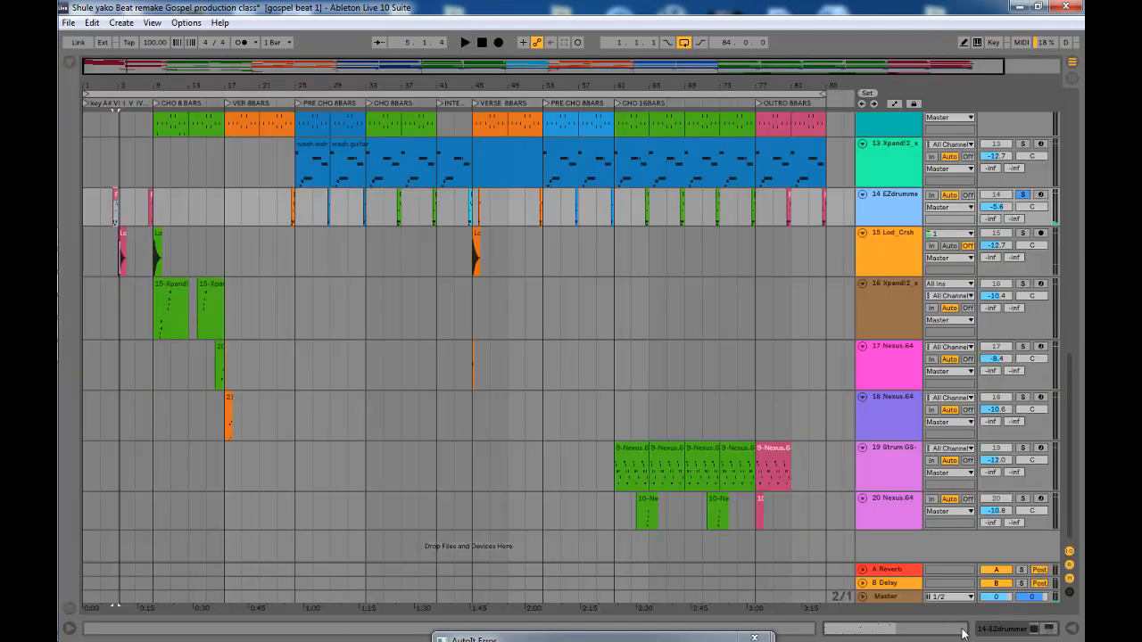
Open the EZdrummer plug-in on track 14 and browse EZdrummer 1 Pop/Rock to the 4/4 Straight 50-140BPM Fills, 4/4 Fills1 folder
double_click(867, 197)
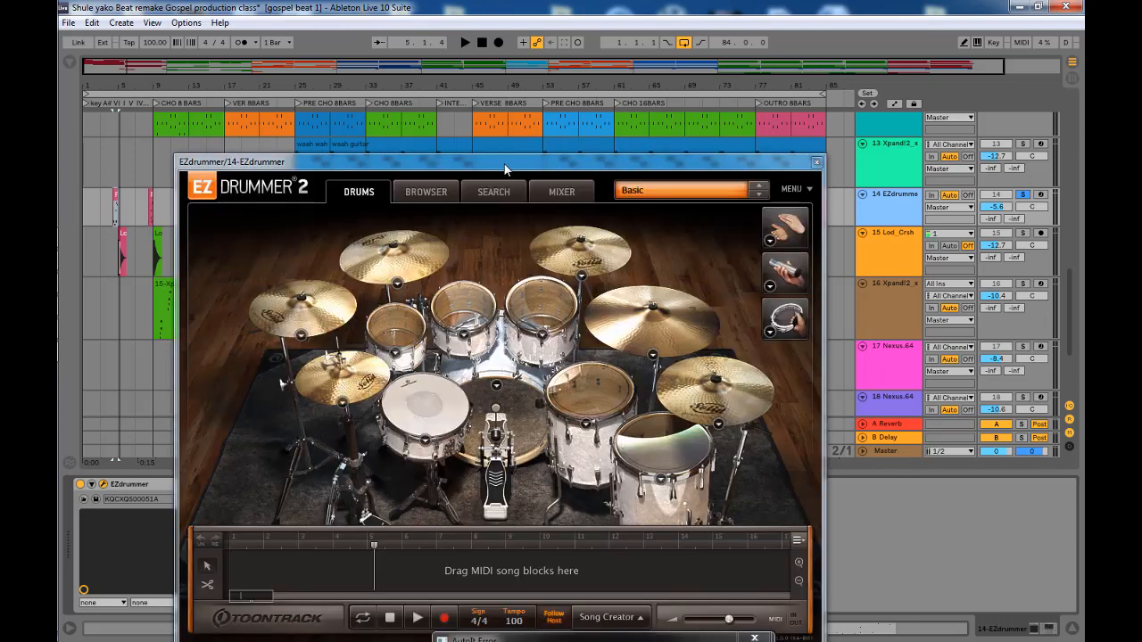
drag(507, 159, 512, 63)
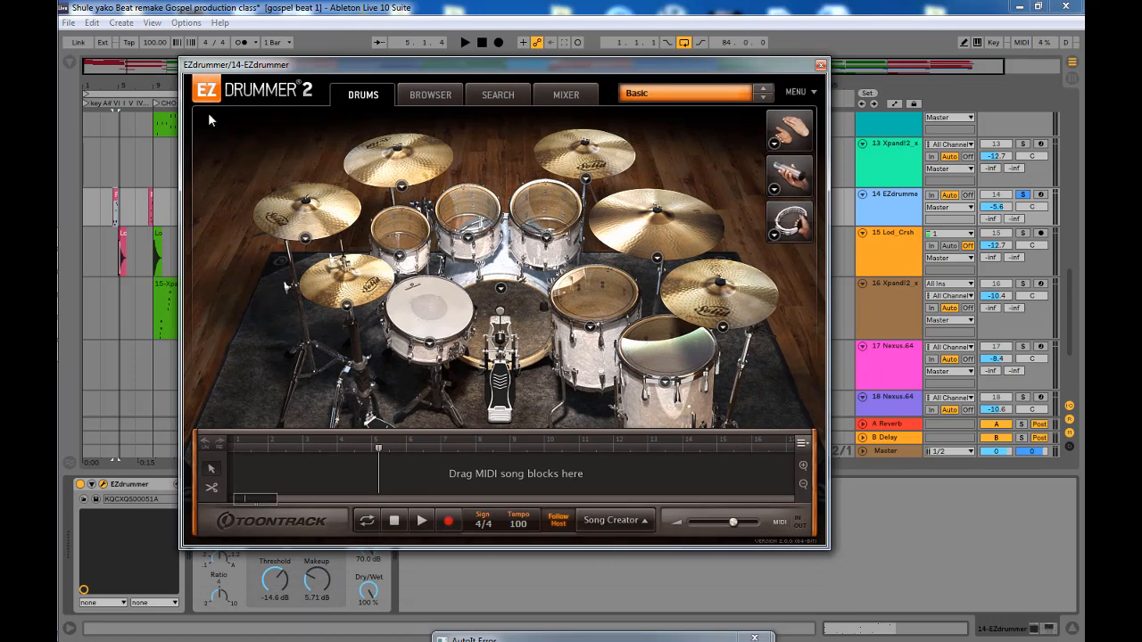
click(427, 96)
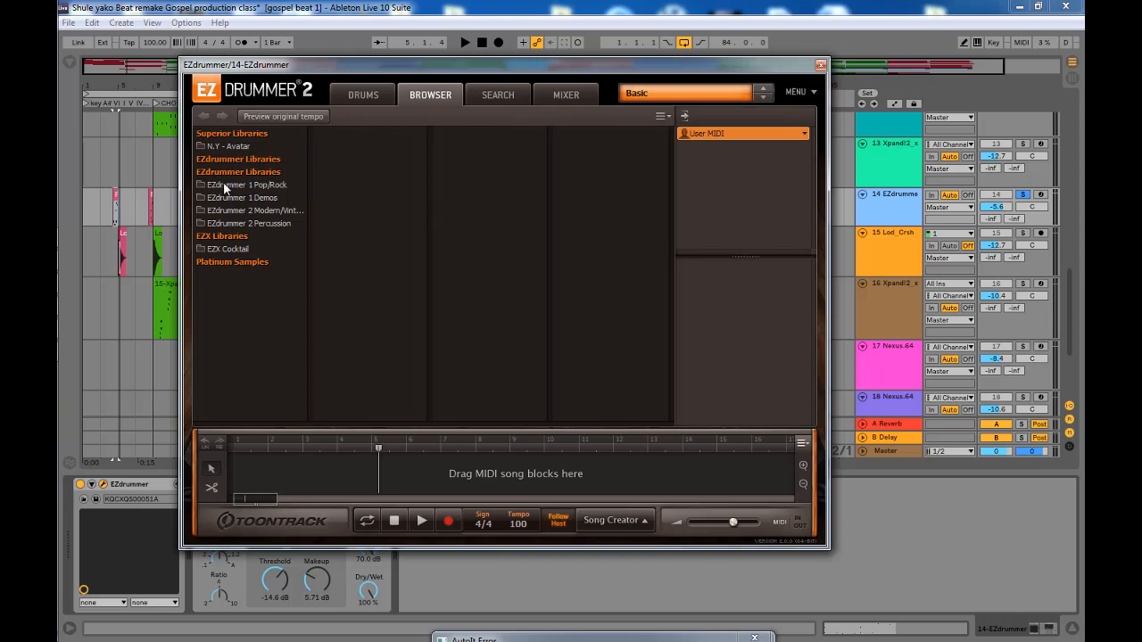
click(236, 185)
click(339, 146)
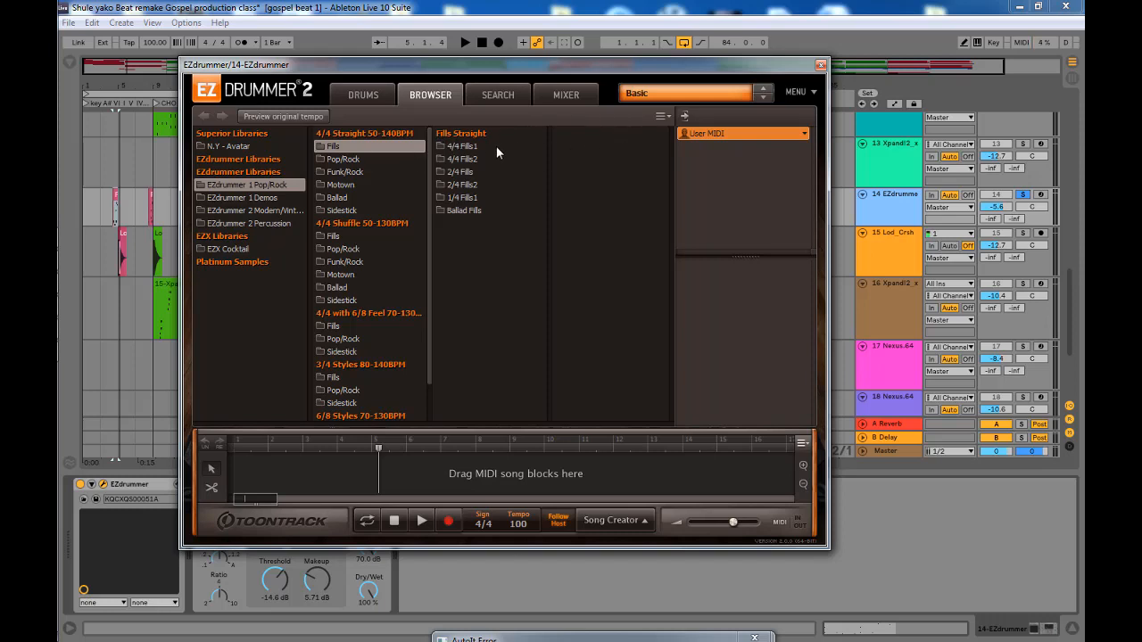
click(438, 148)
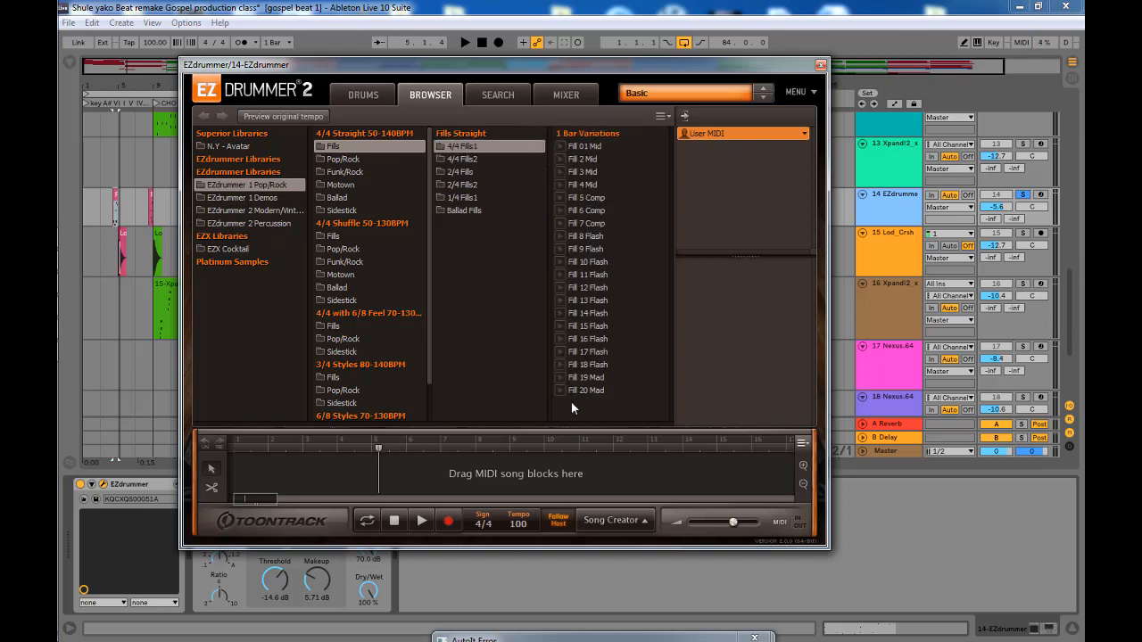
Preview the Fill 2 Mid and Fill 3 Mid grooves from the one-bar variations and close the EZdrummer window
click(561, 159)
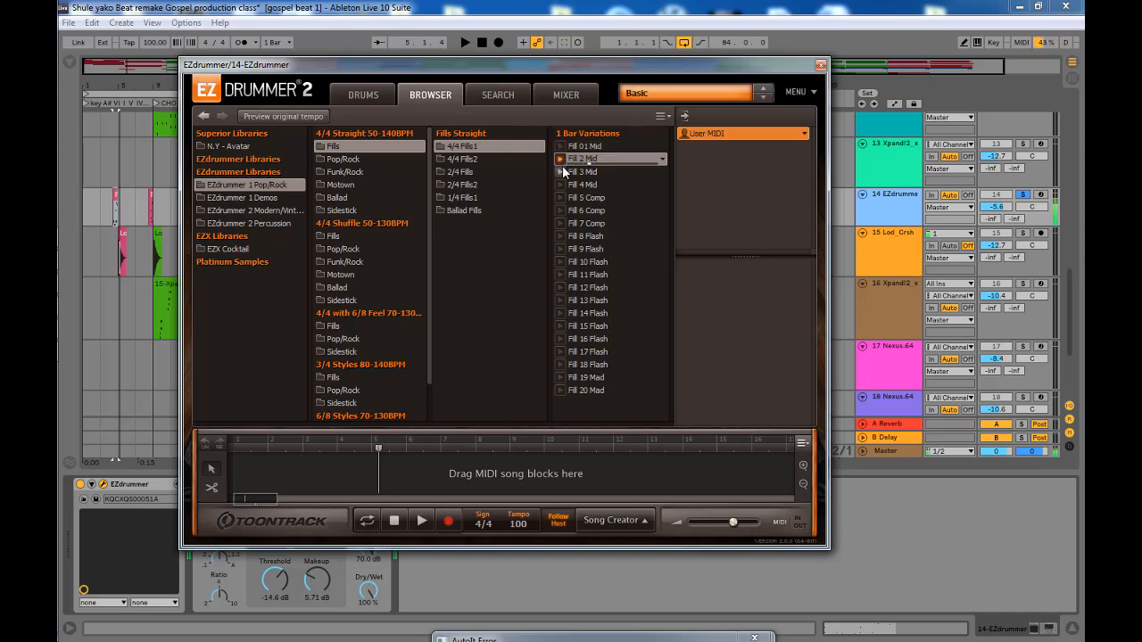
click(561, 171)
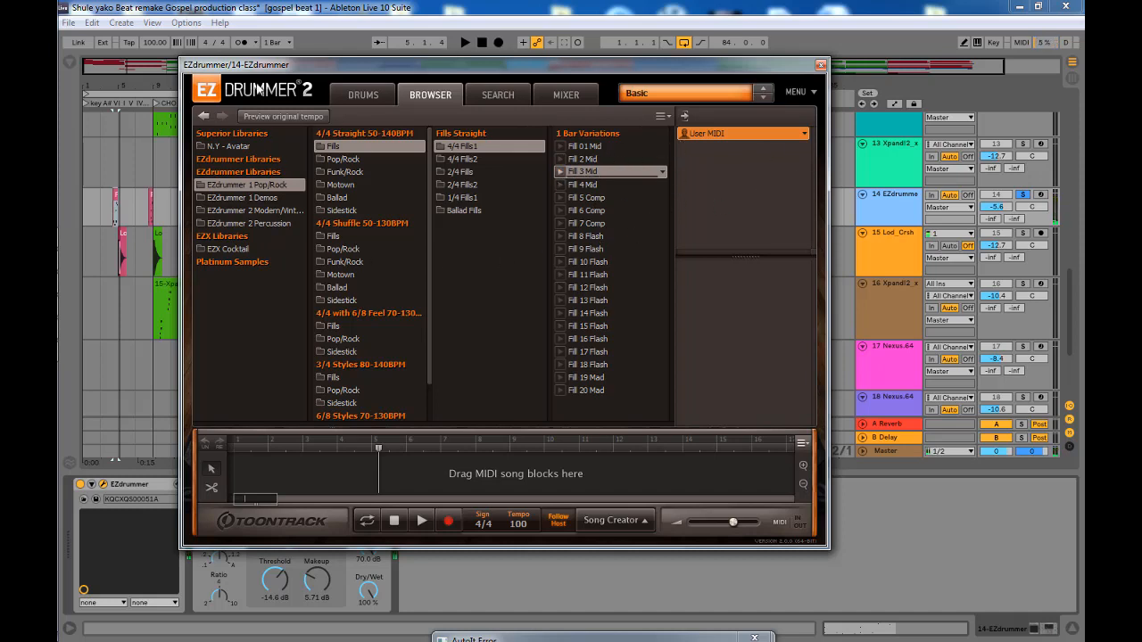
click(821, 66)
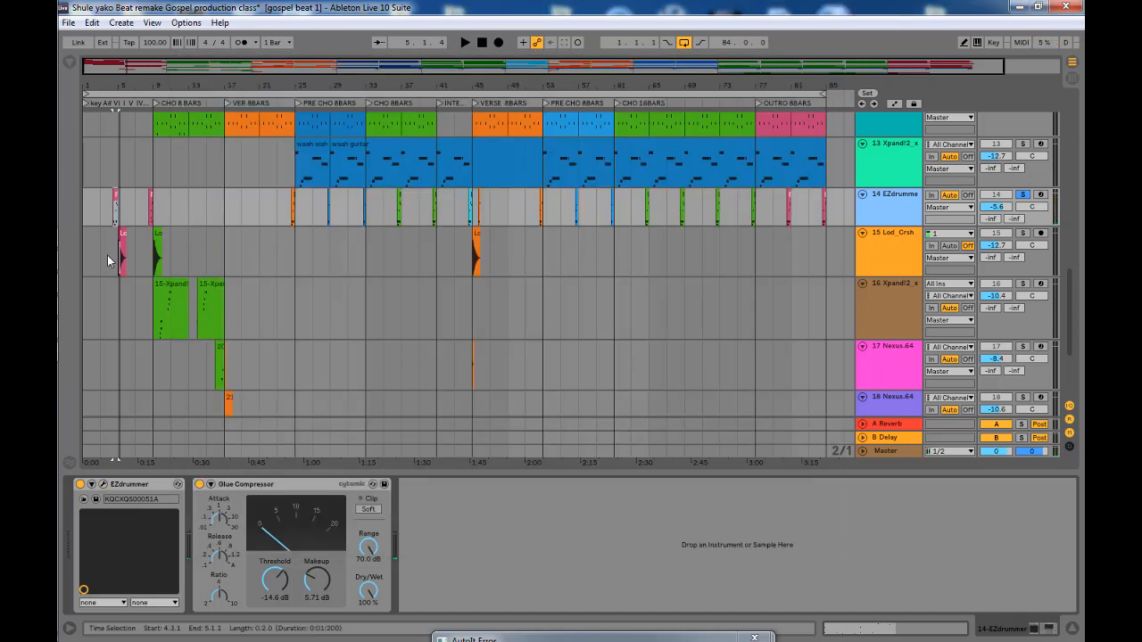
Solo the 15 Lod_Crsh track in place of track 14 and audition its crash sample at bar 5
key(space)
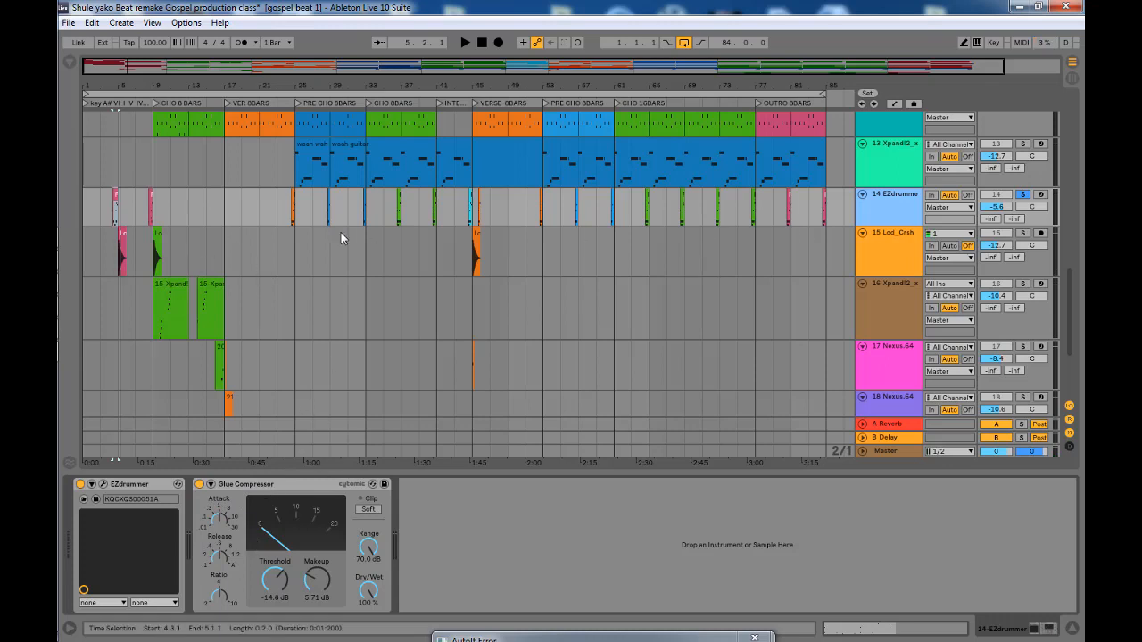
click(897, 233)
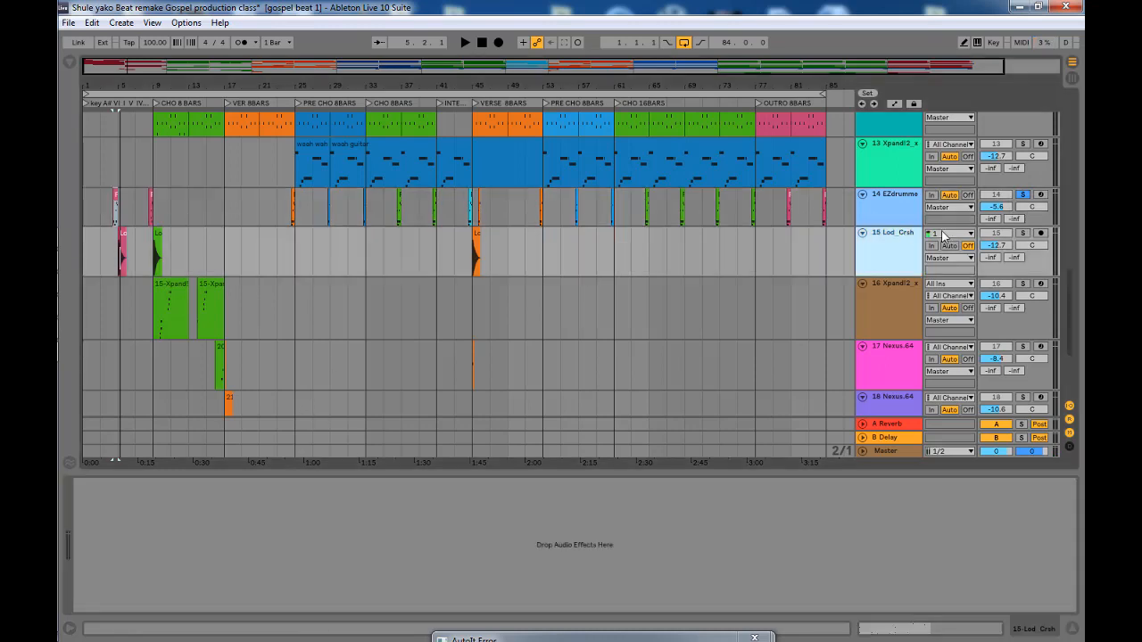
click(1023, 233)
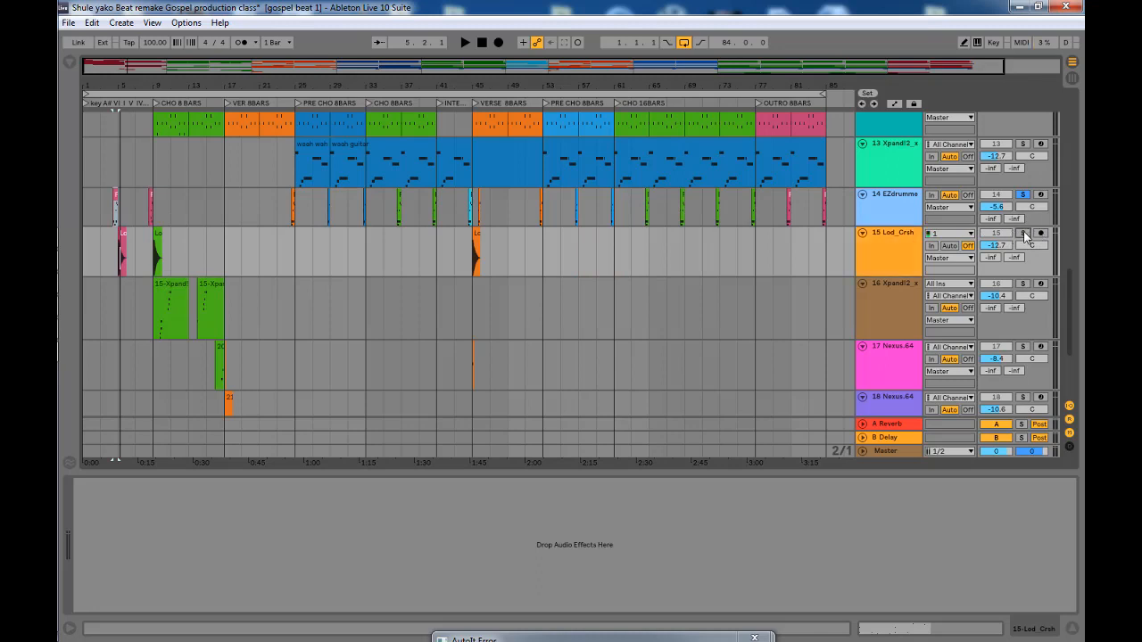
key(space)
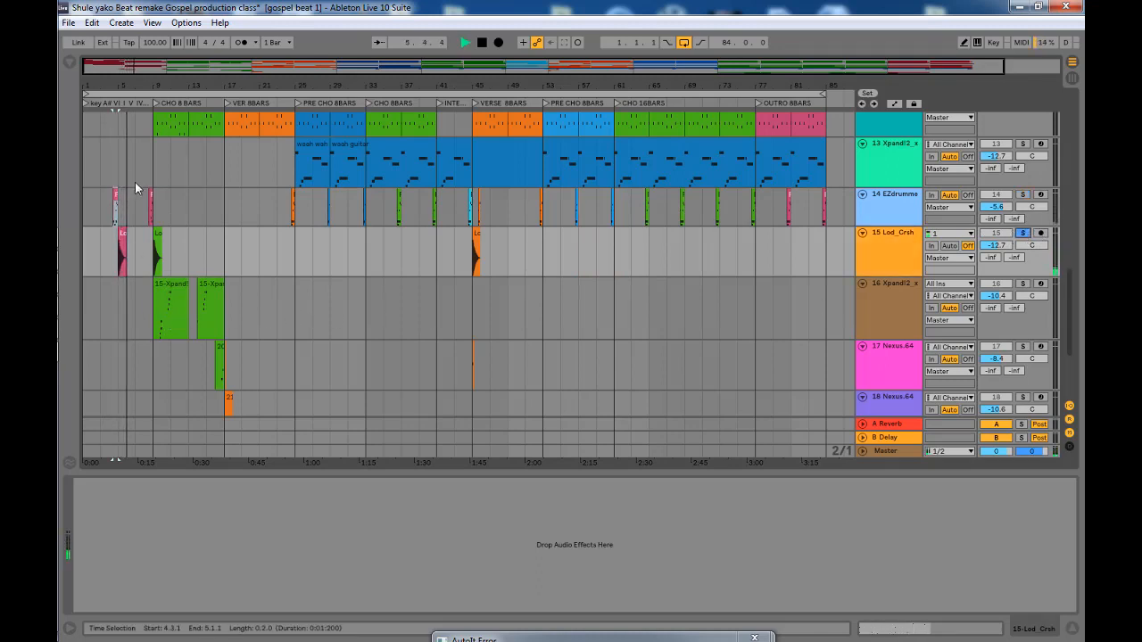
key(space)
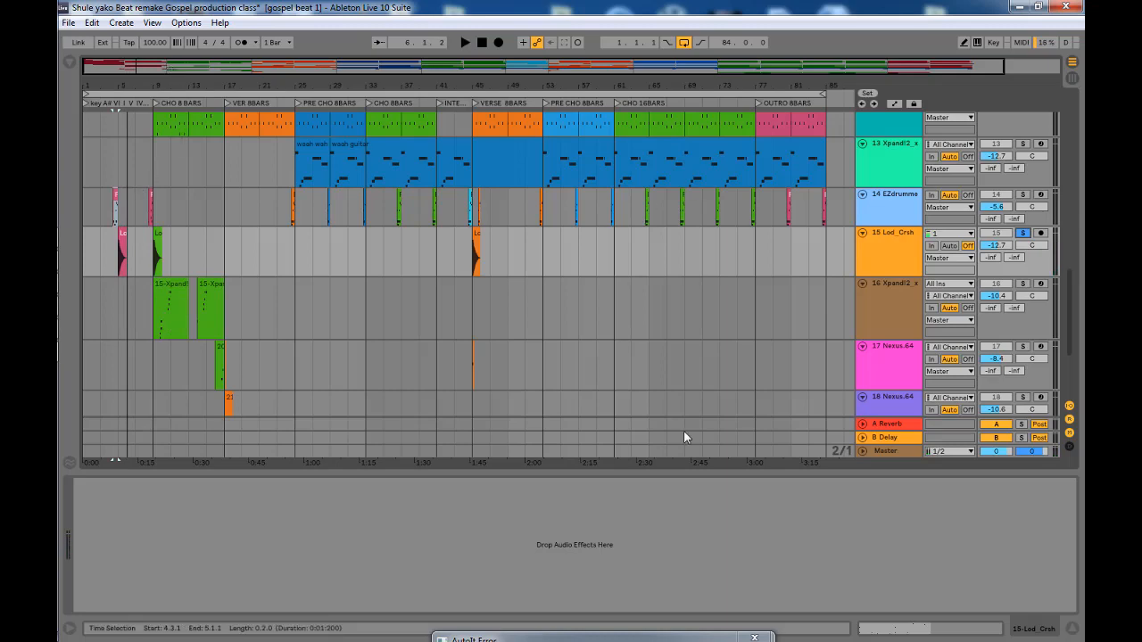
Hide the device view, clear the solo and play the full arrangement from bar 1 up to the 8-bar chorus at bar 9
click(1074, 629)
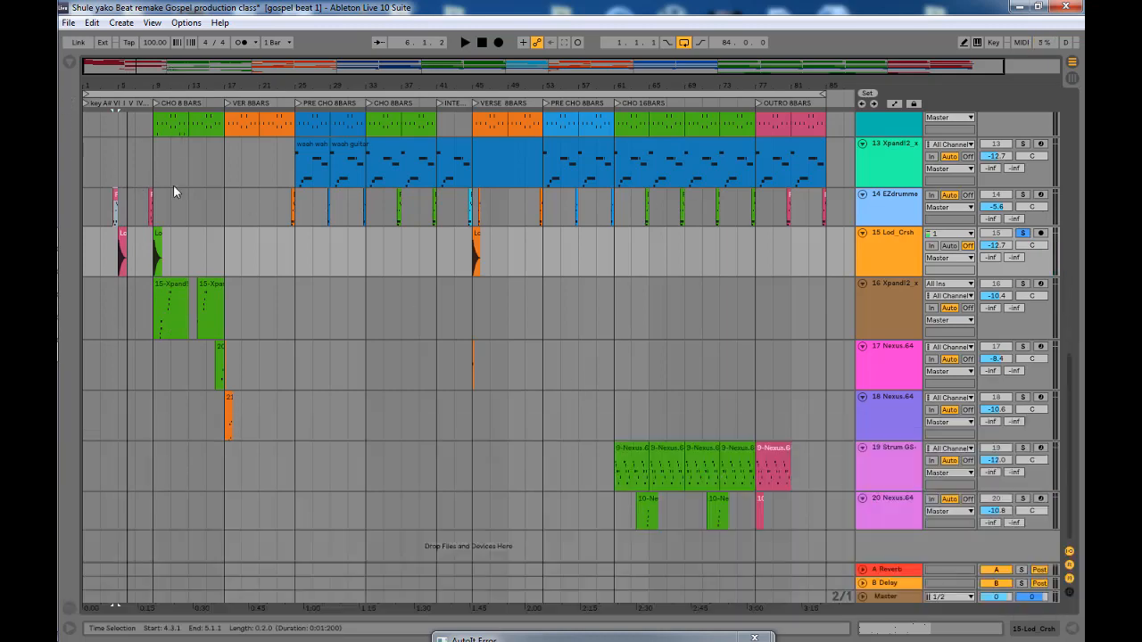
scroll(224, 135, up, 5)
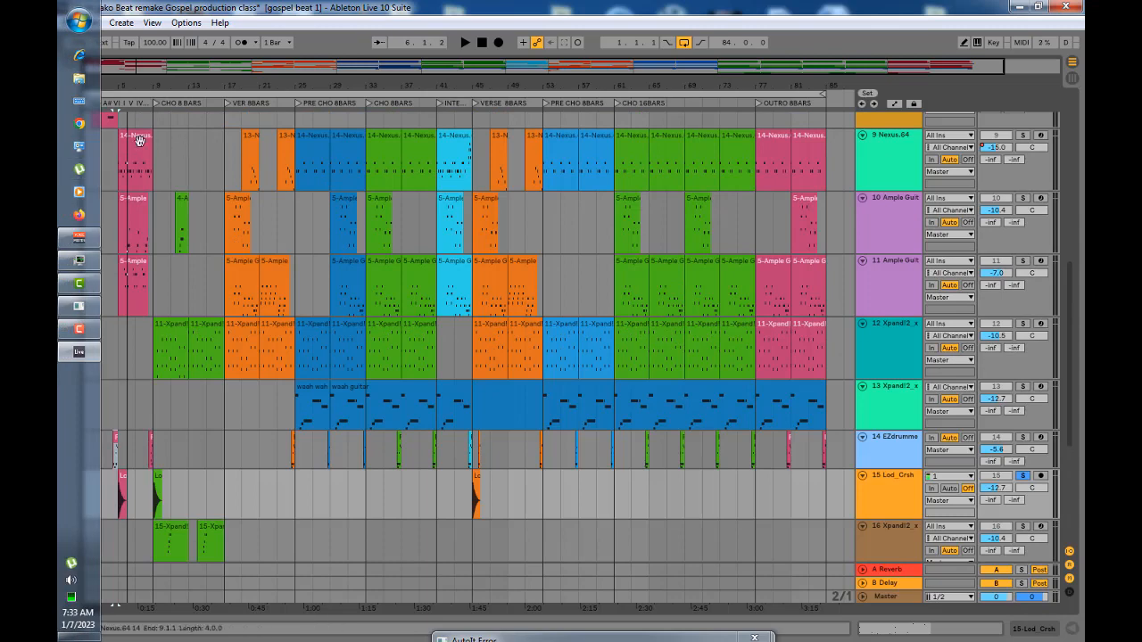
click(84, 175)
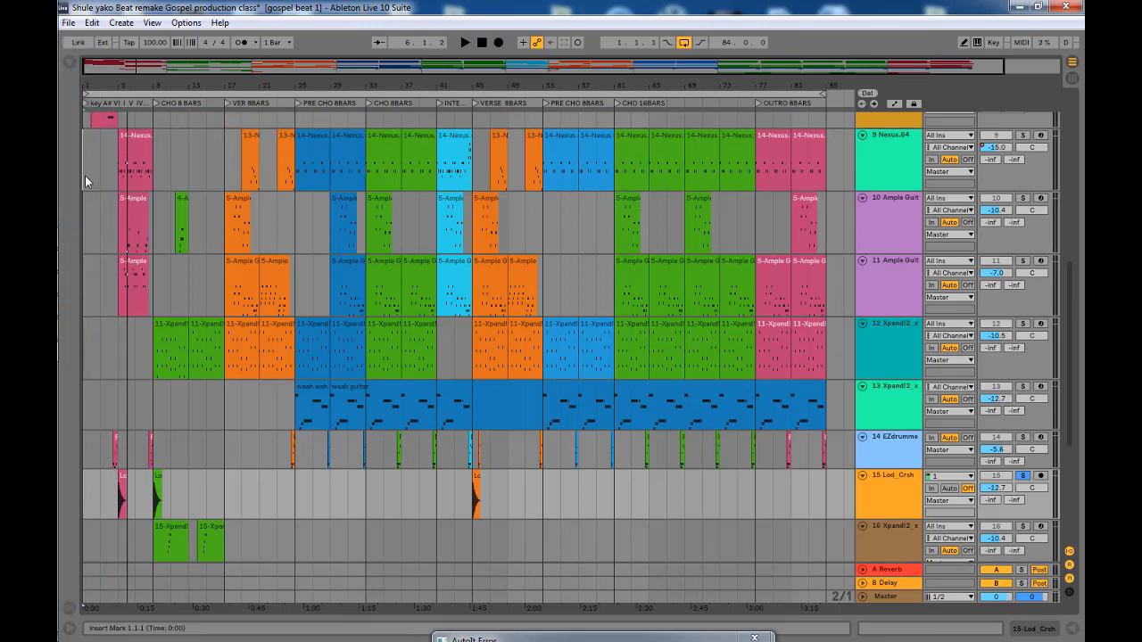
scroll(154, 152, up, 3)
scroll(153, 152, up, 5)
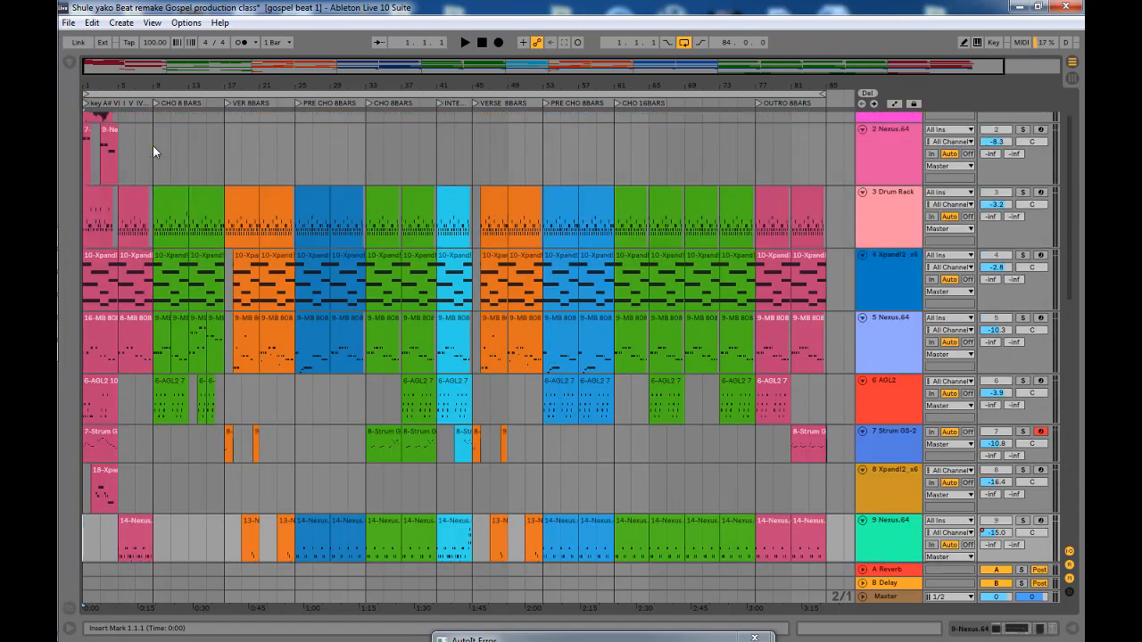
key(space)
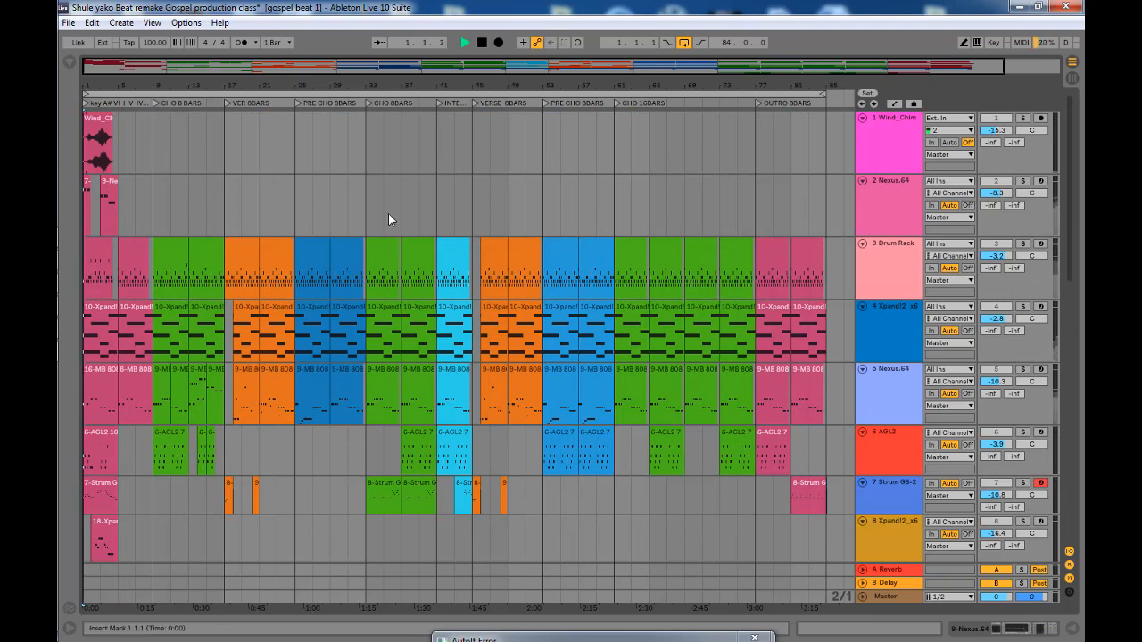
scroll(388, 213, down, 8)
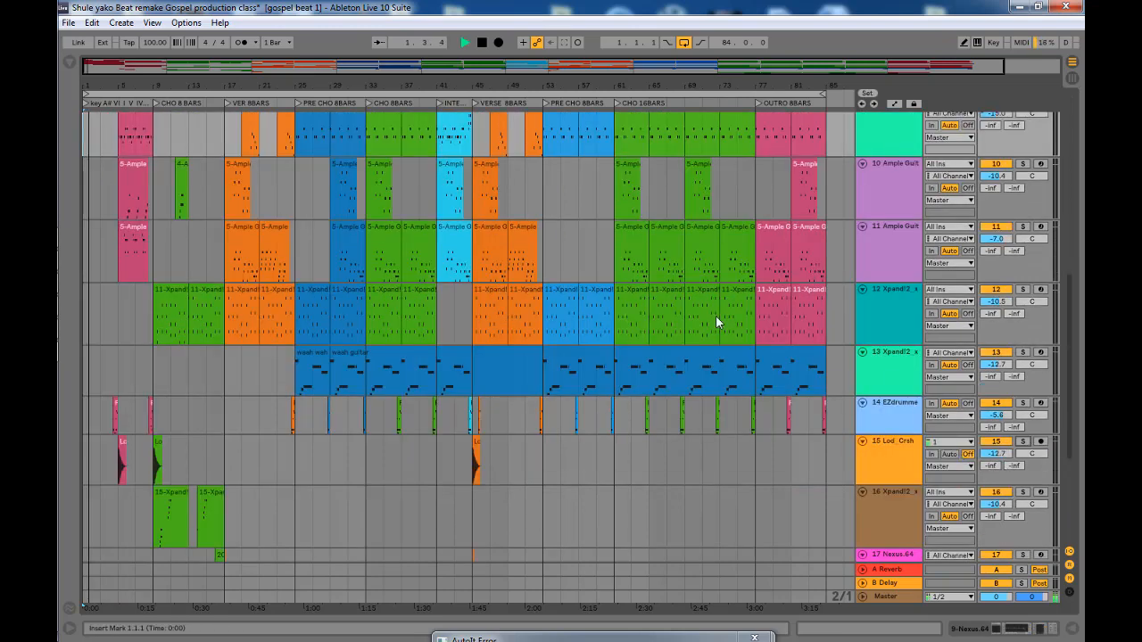
scroll(715, 315, up, 4)
scroll(716, 314, up, 3)
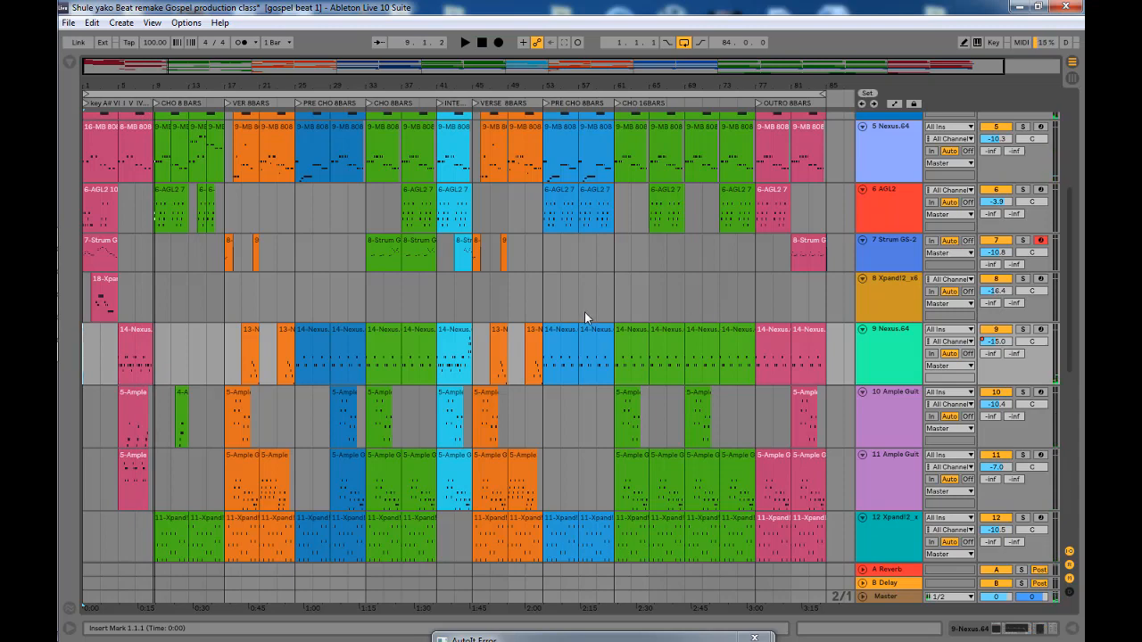
scroll(440, 367, up, 3)
scroll(440, 373, up, 2)
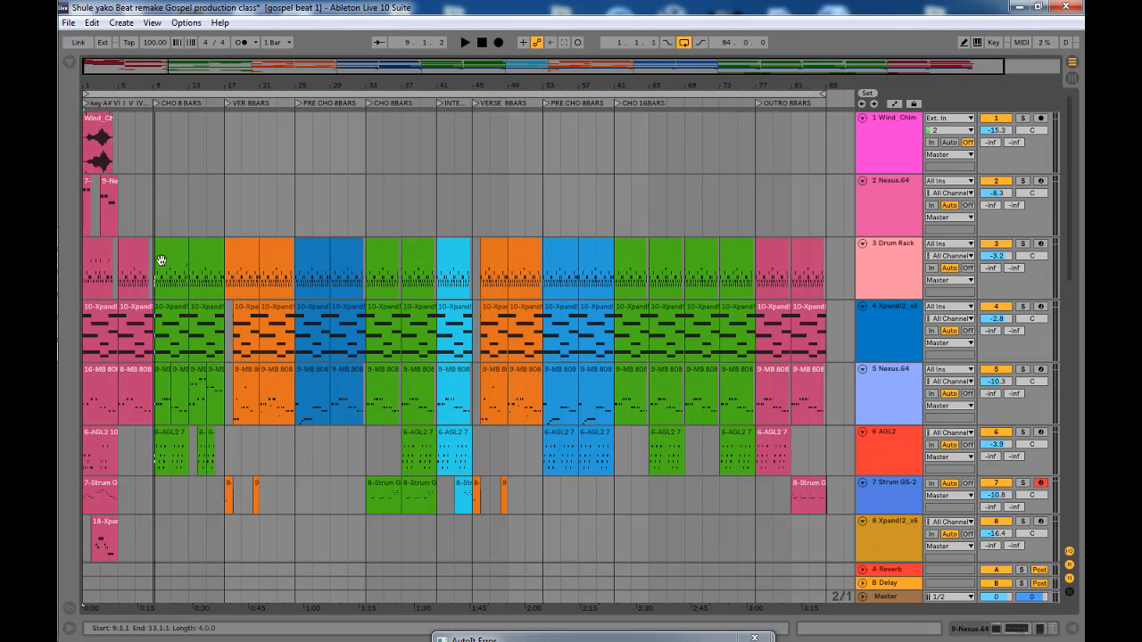
Select the first chorus clip at bar 9 on track 12 Xpand!2 and solo that track
scroll(195, 270, down, 1)
scroll(194, 269, up, 1)
scroll(166, 264, down, 1)
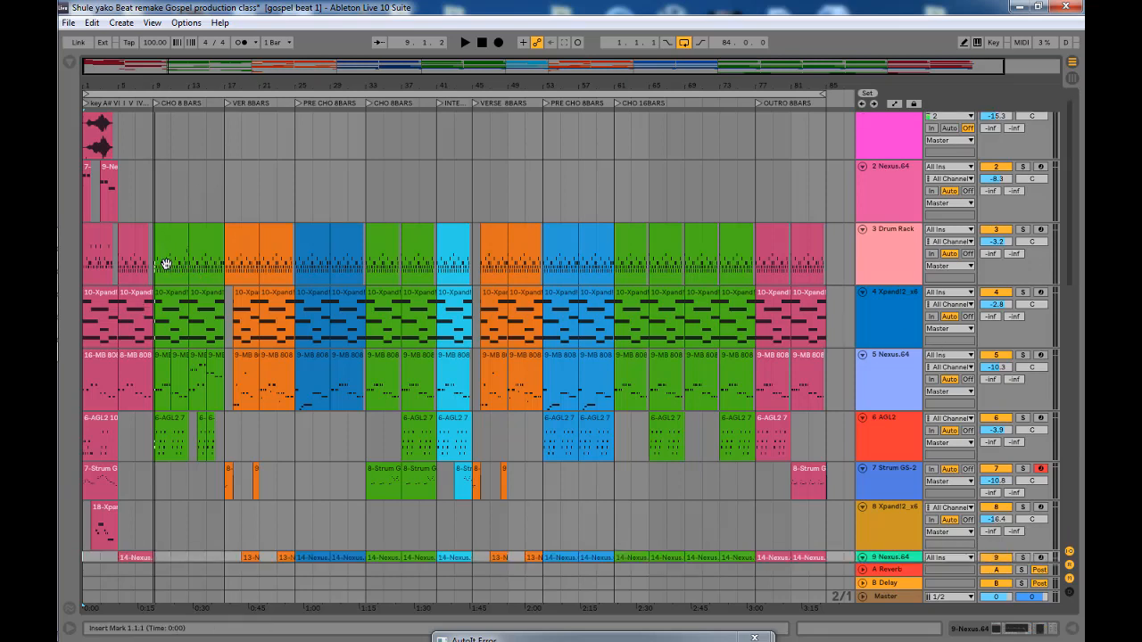
scroll(165, 263, down, 6)
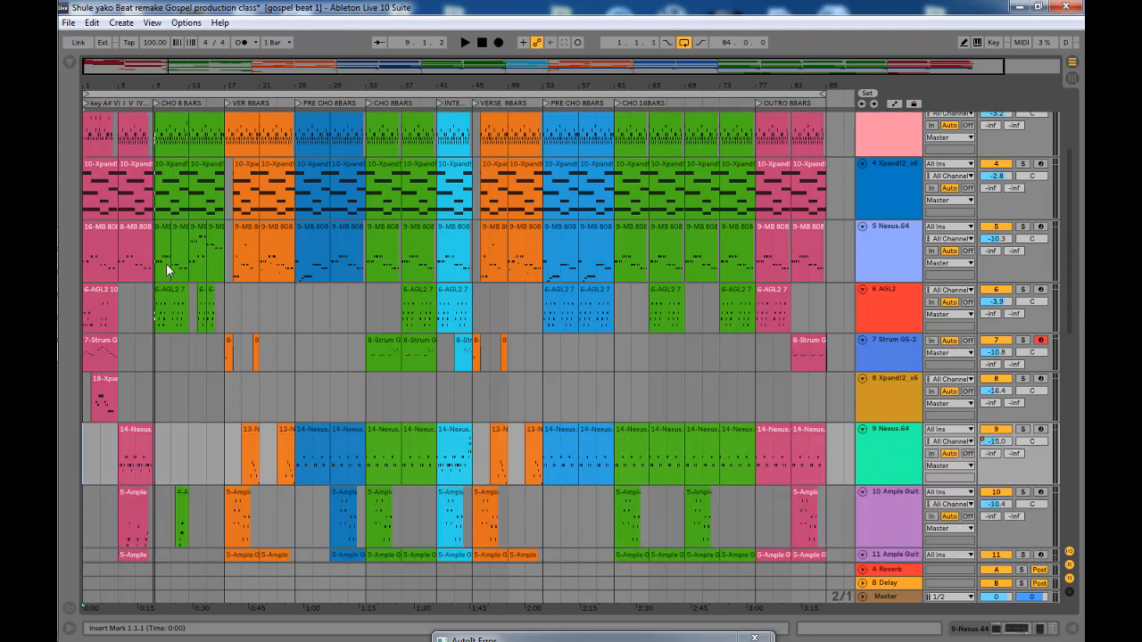
scroll(166, 265, down, 5)
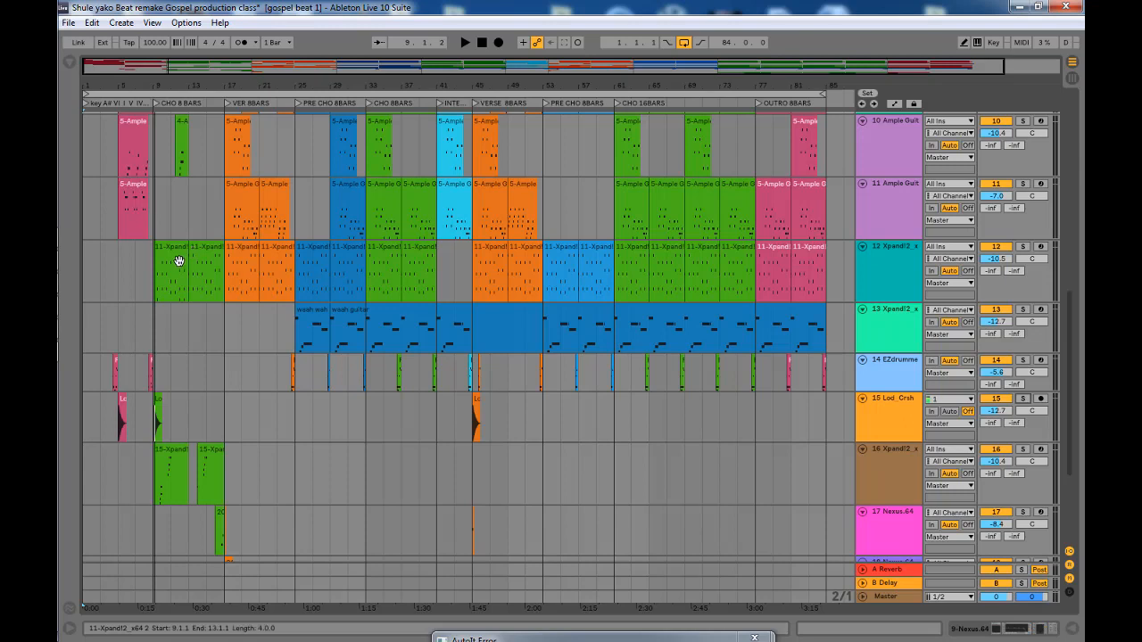
click(179, 262)
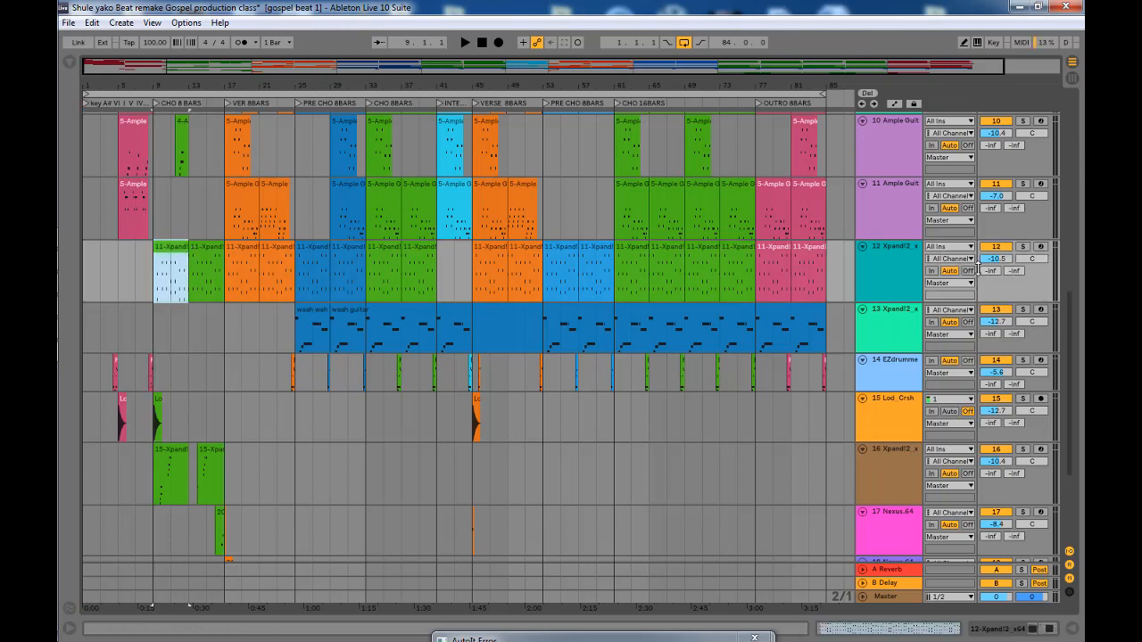
click(895, 271)
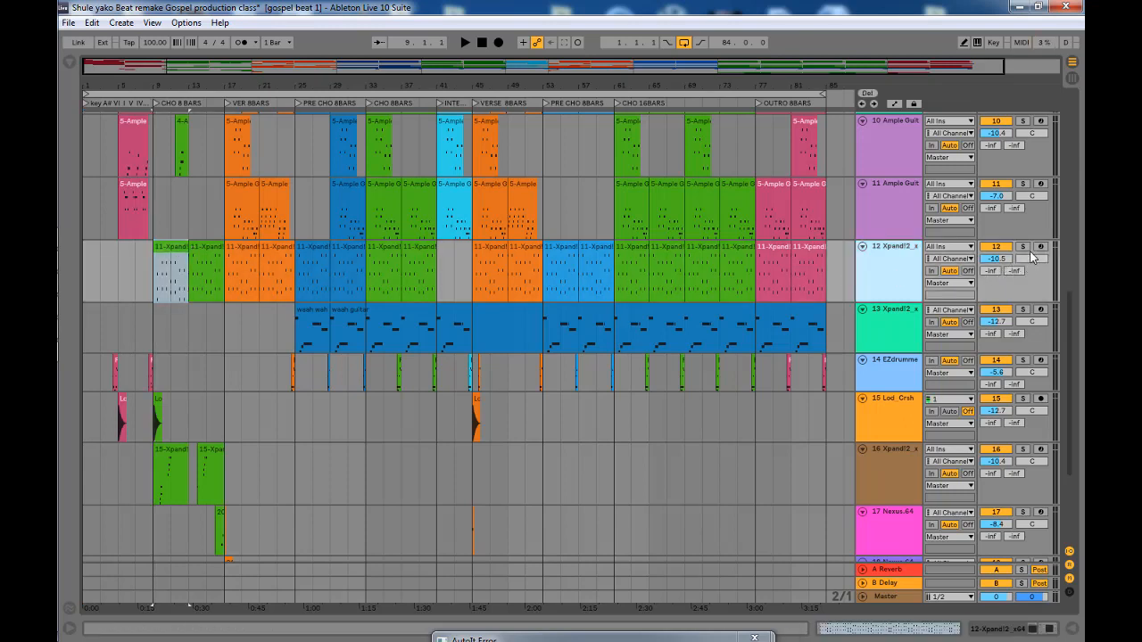
click(1023, 247)
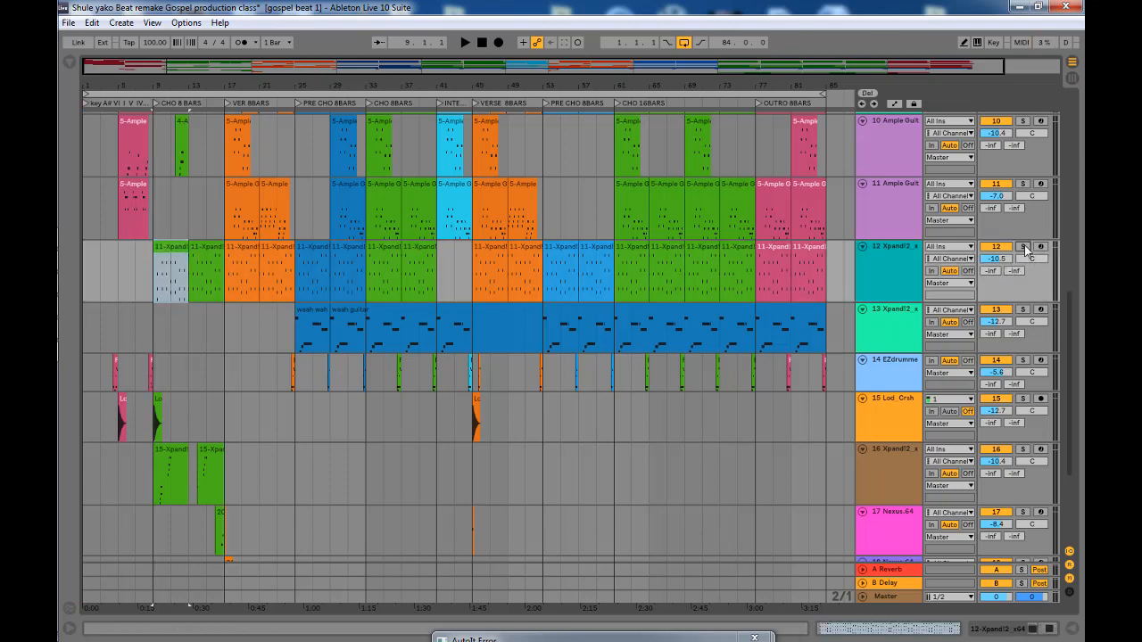
Audition the selected track 12 clip while viewing its notes in the piano roll, then return to the arrangement
double_click(170, 265)
key(space)
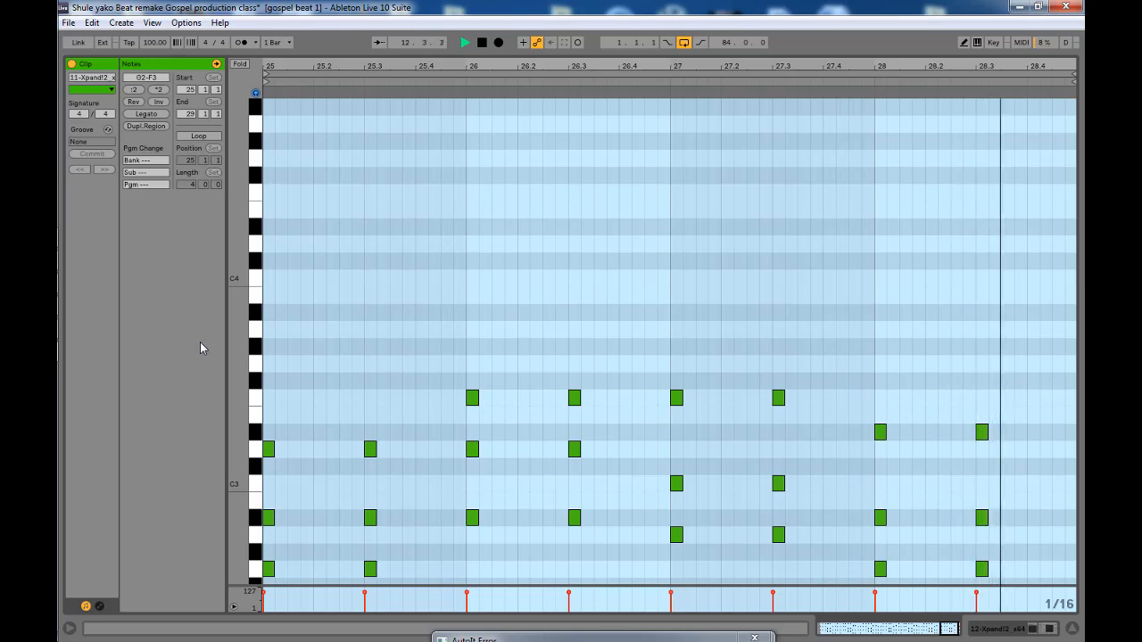
key(space)
scroll(397, 413, down, 3)
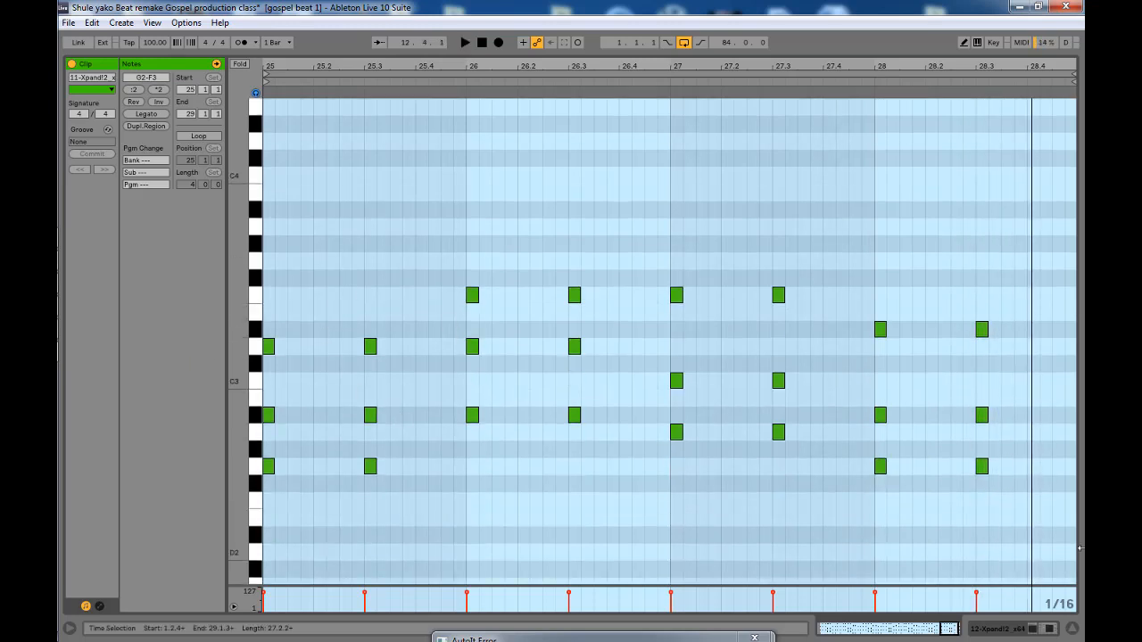
key(Tab)
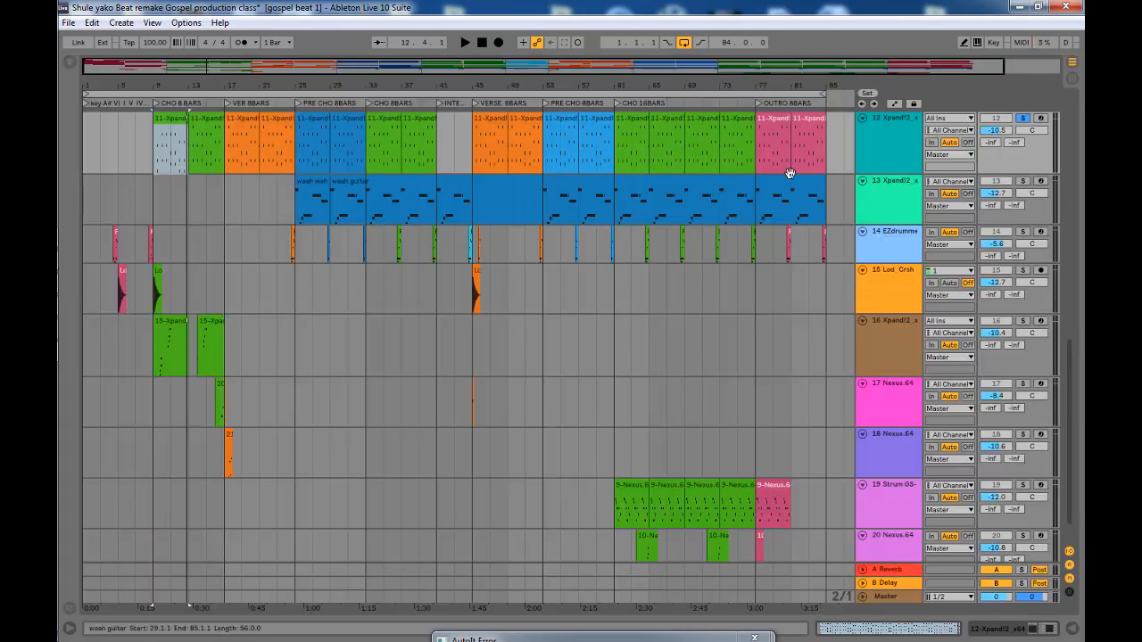
Open the Xpand!2 plug-in on track 12 to show part A's Soft Trumpet patch in 016 Brass + Woodwind, then close the window
double_click(897, 140)
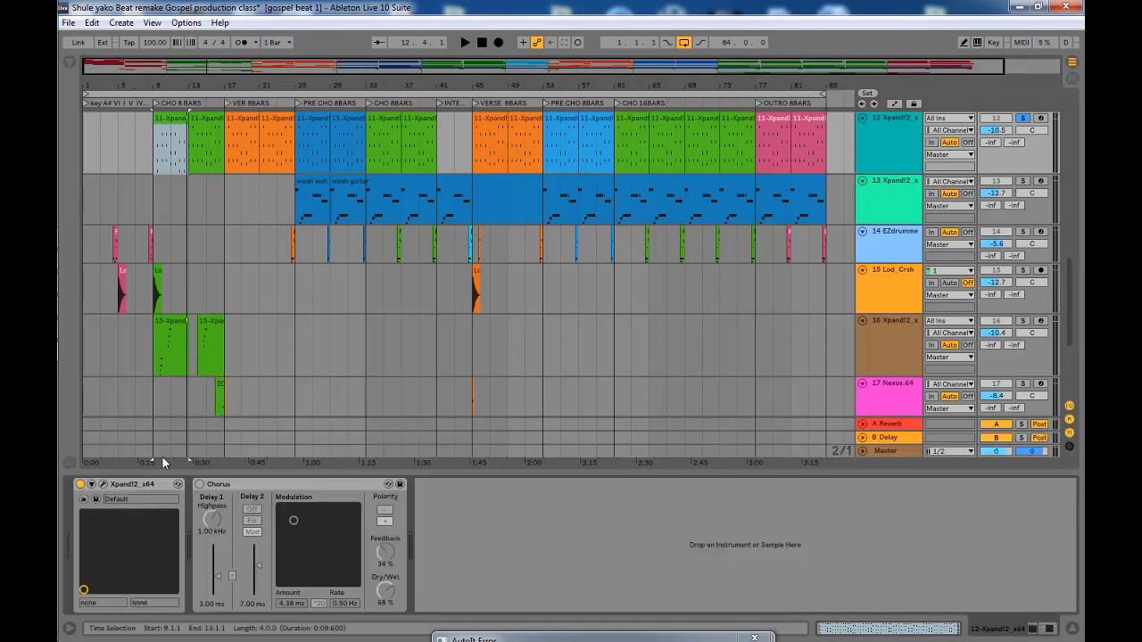
click(101, 484)
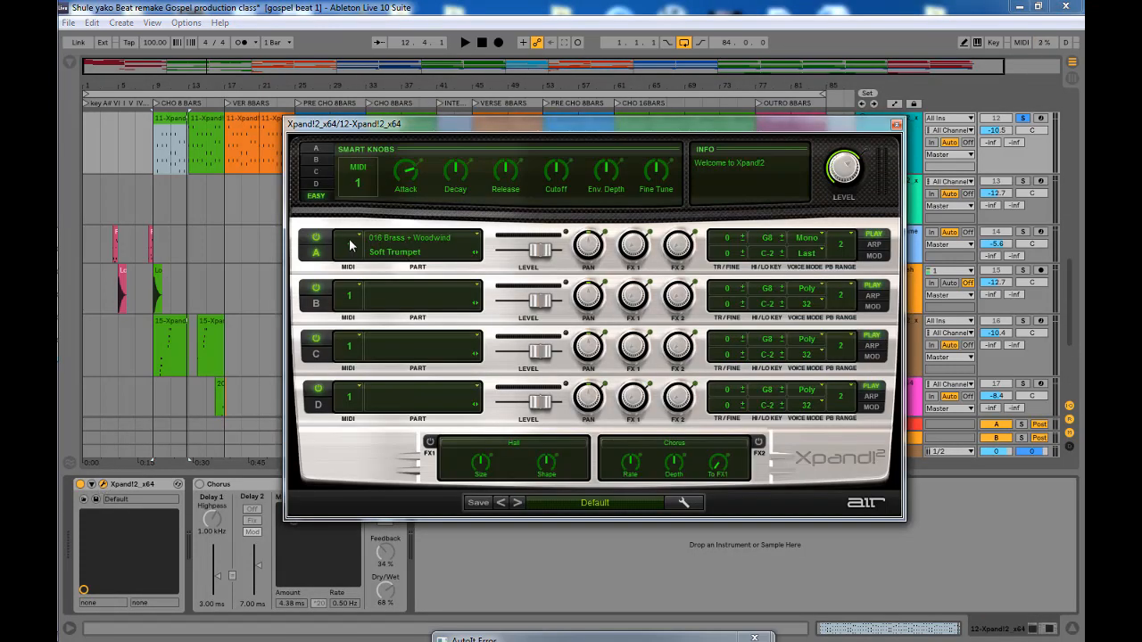
click(398, 241)
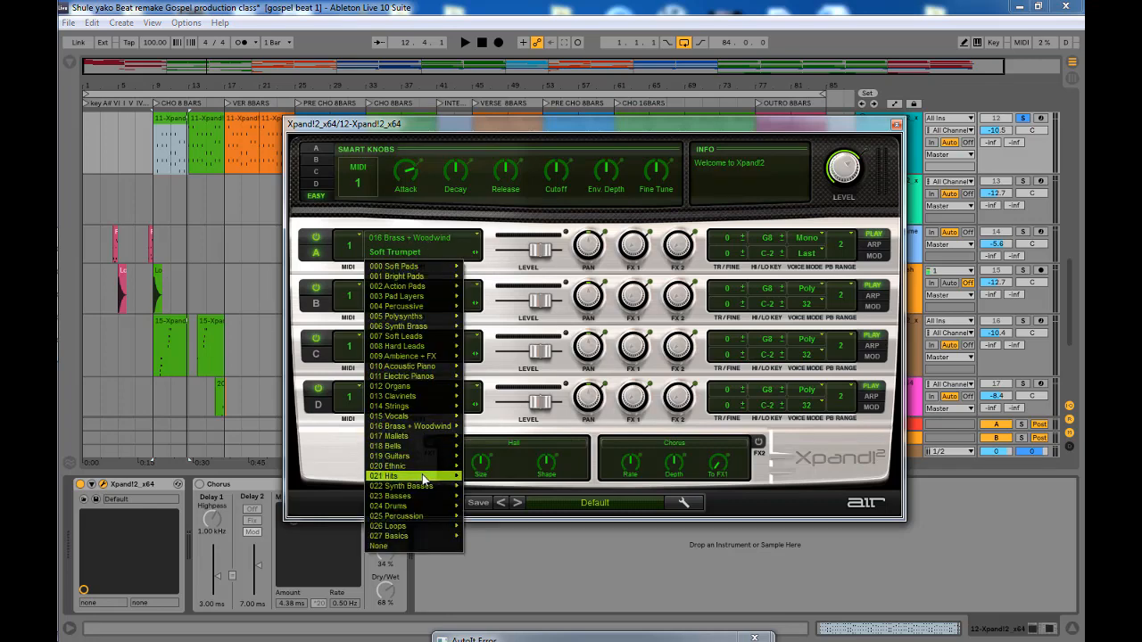
mouse_move(411, 428)
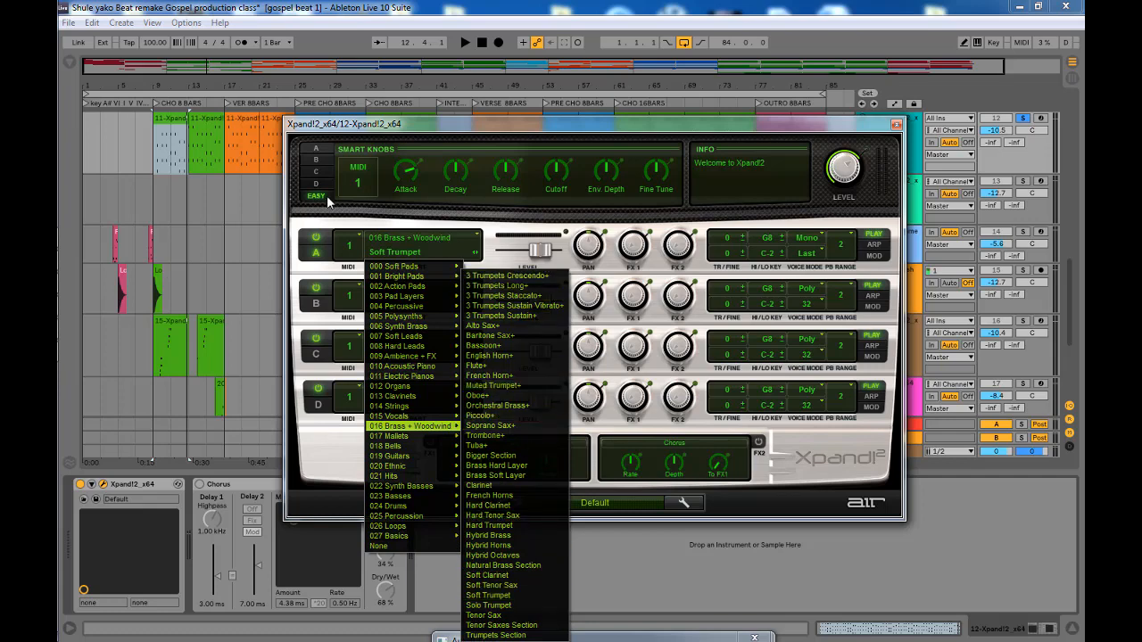
click(519, 125)
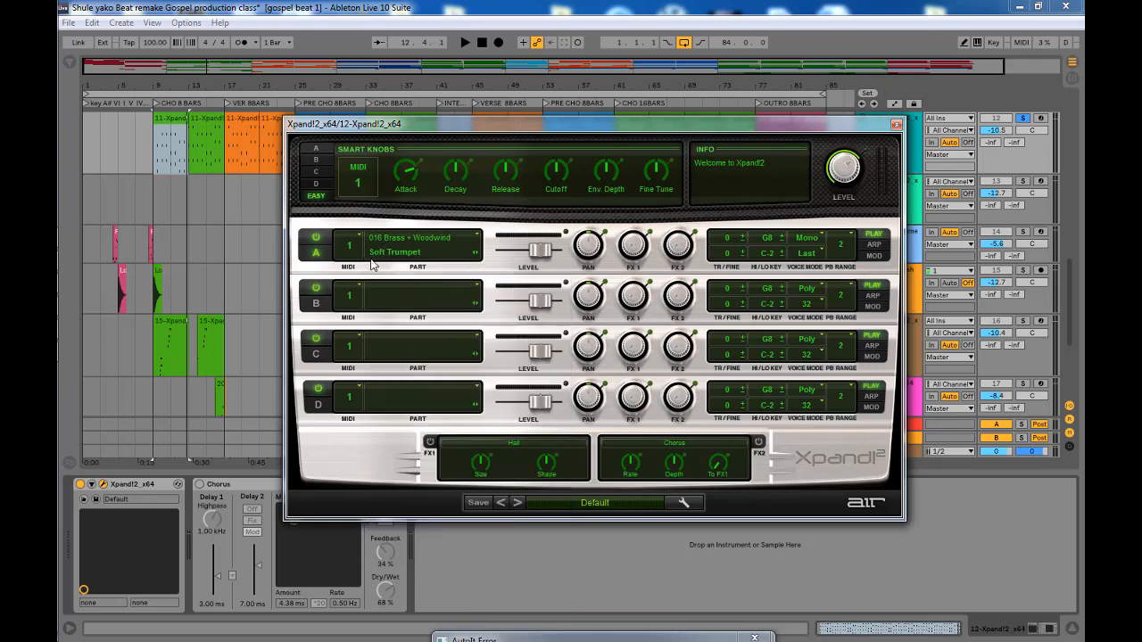
click(895, 125)
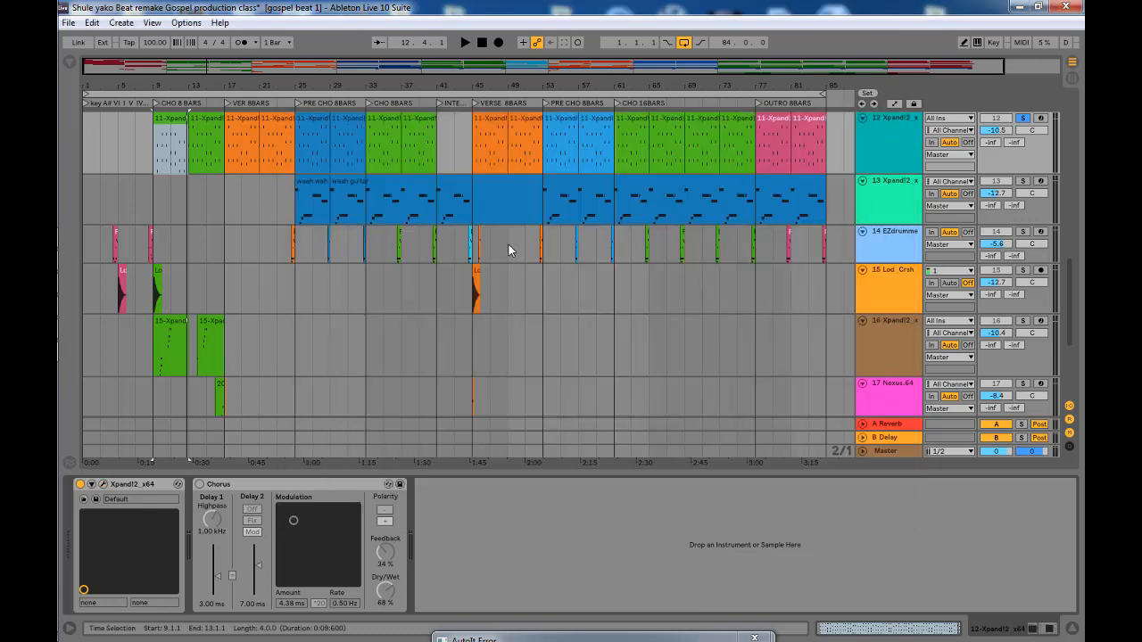
Solo track 16 Xpand!2 and audition its first clip at bar 9 in the piano roll
scroll(137, 144, down, 5)
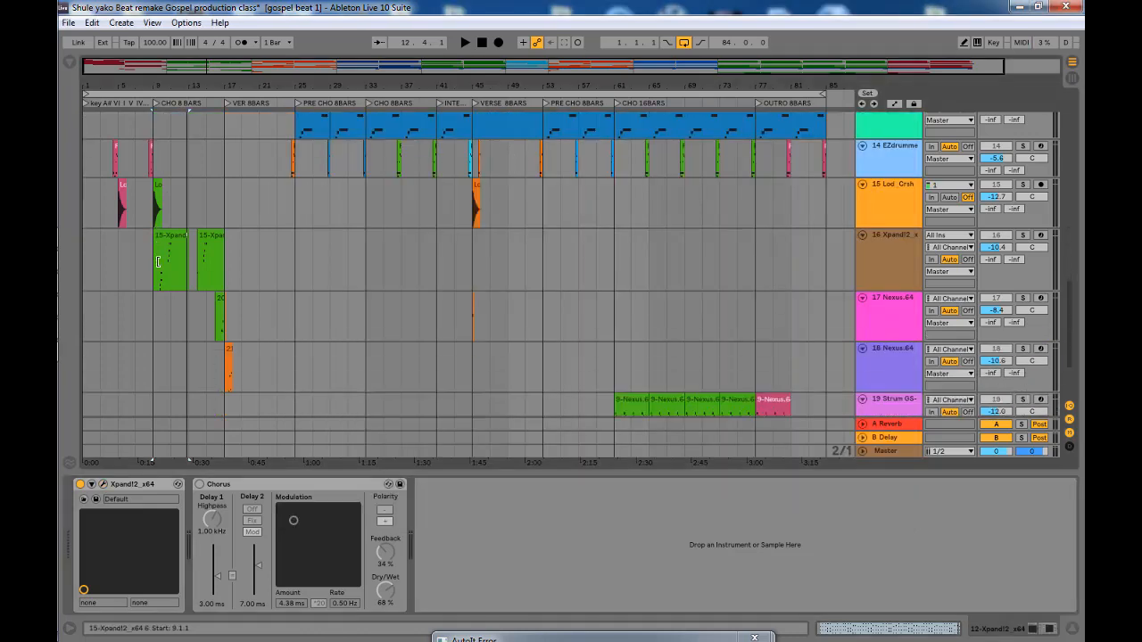
click(161, 249)
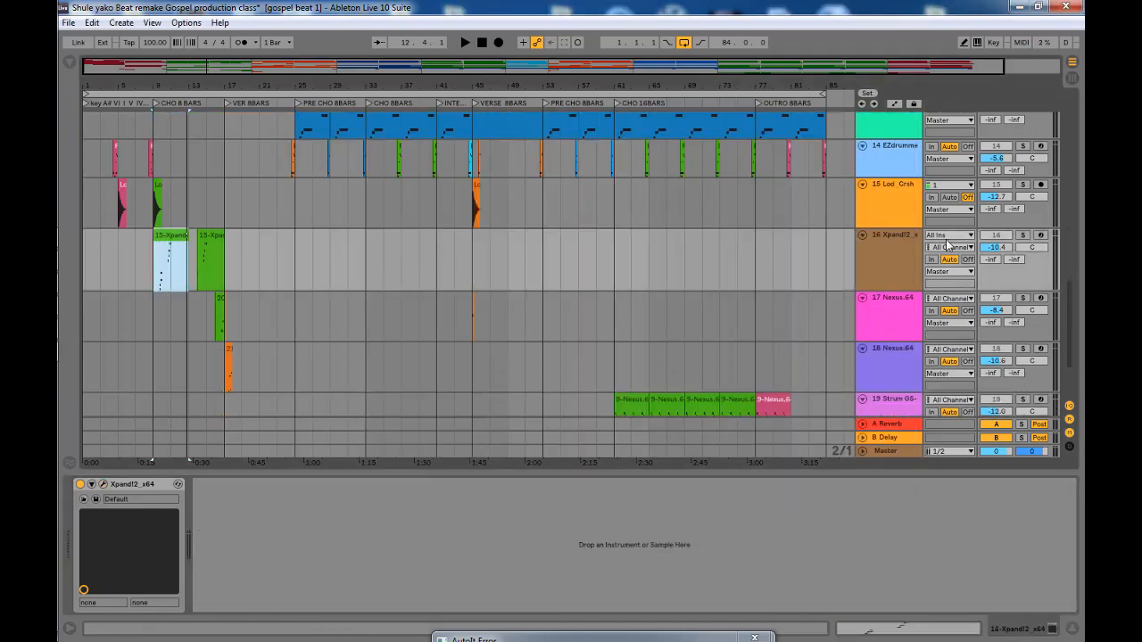
click(898, 254)
click(1023, 234)
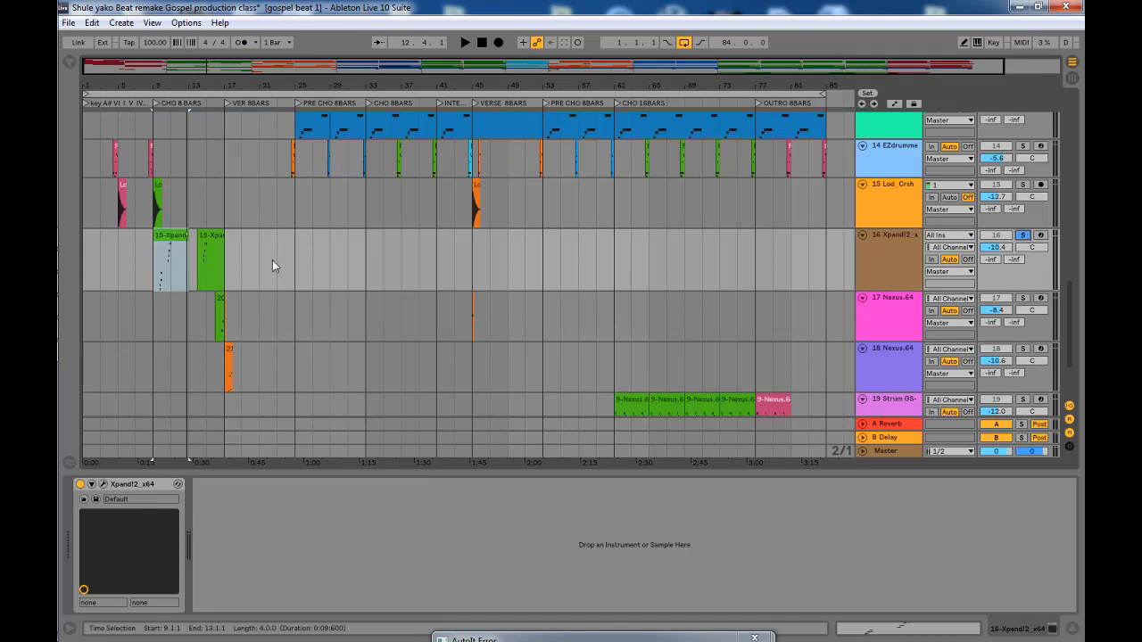
double_click(173, 249)
key(space)
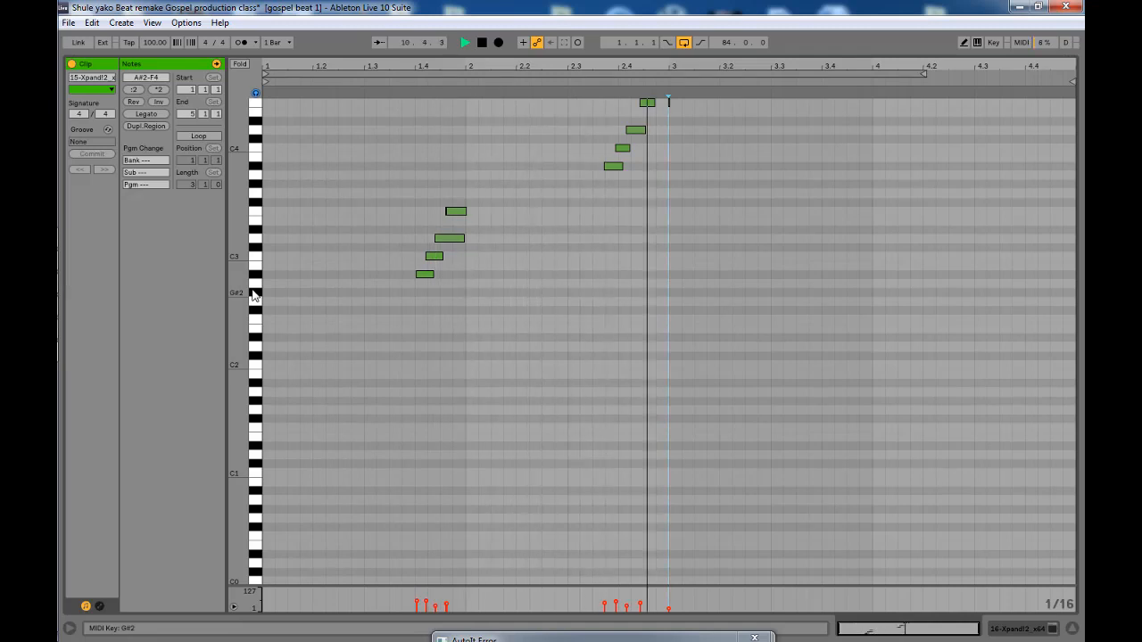
key(space)
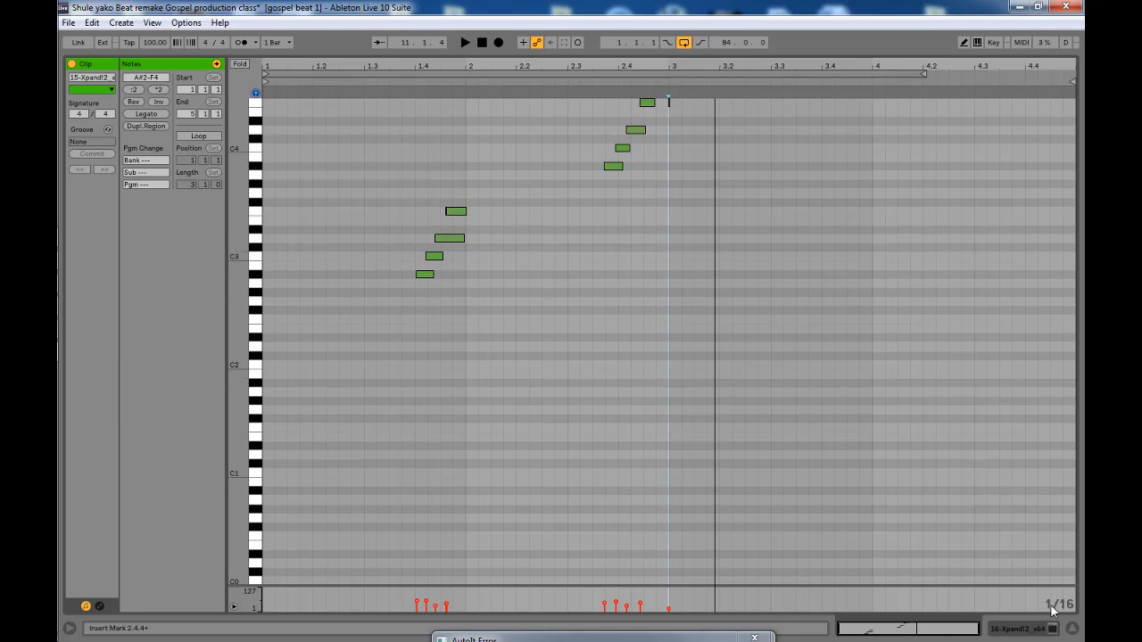
Open the Xpand!2 plug-in on track 16 to show part A's Wavetable Bells 1+ patch in 018 Bells, then close the window
click(1077, 626)
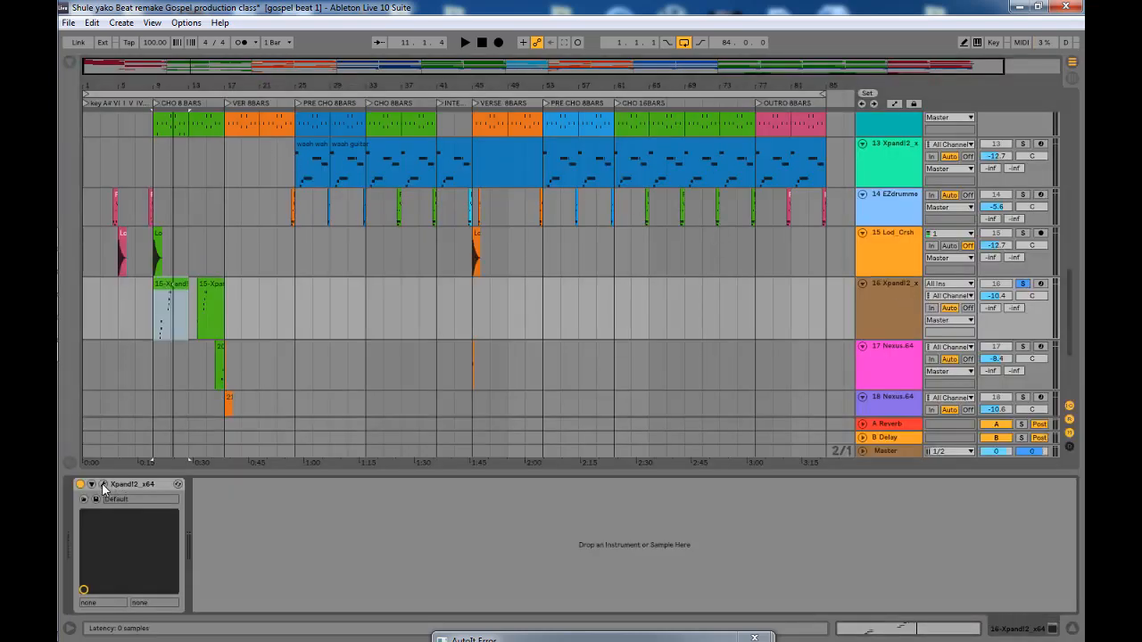
click(103, 485)
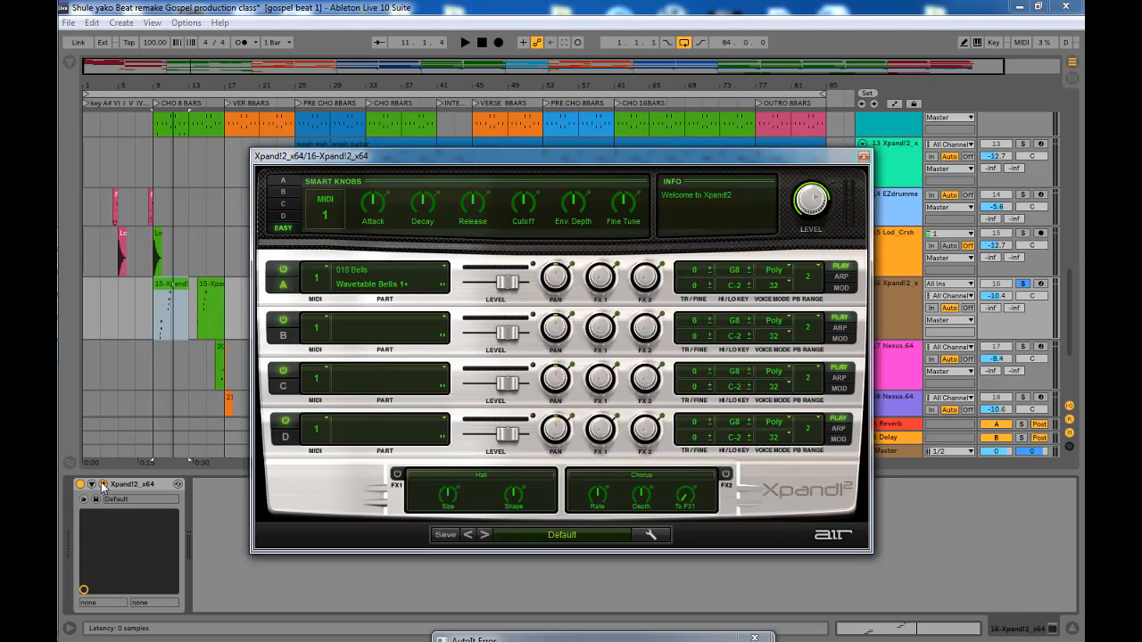
click(356, 274)
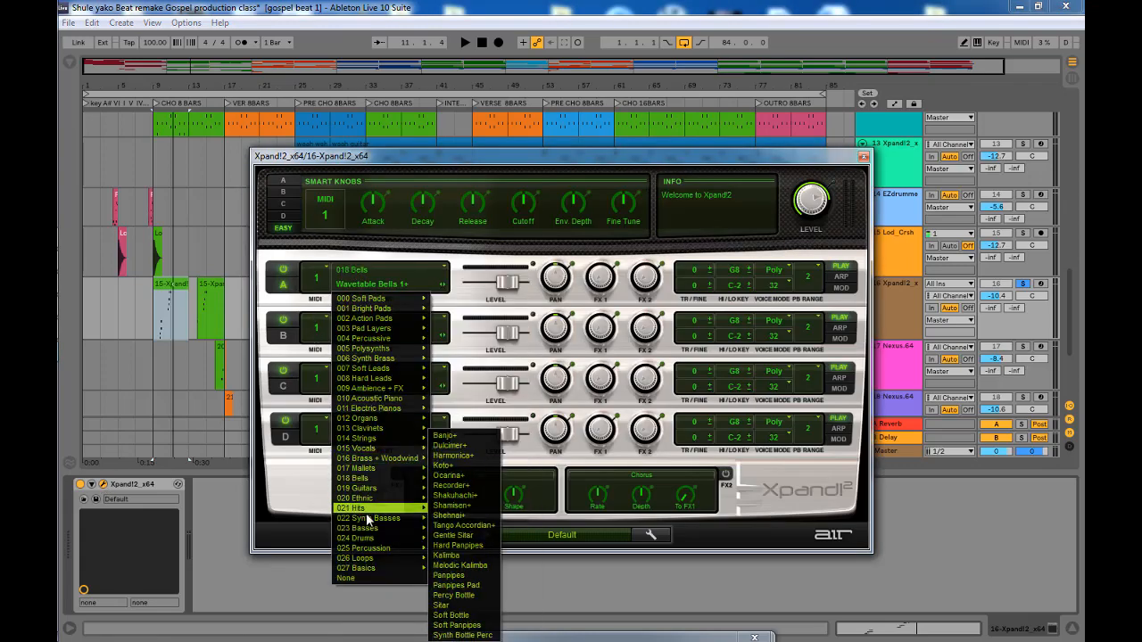
mouse_move(367, 532)
mouse_move(366, 484)
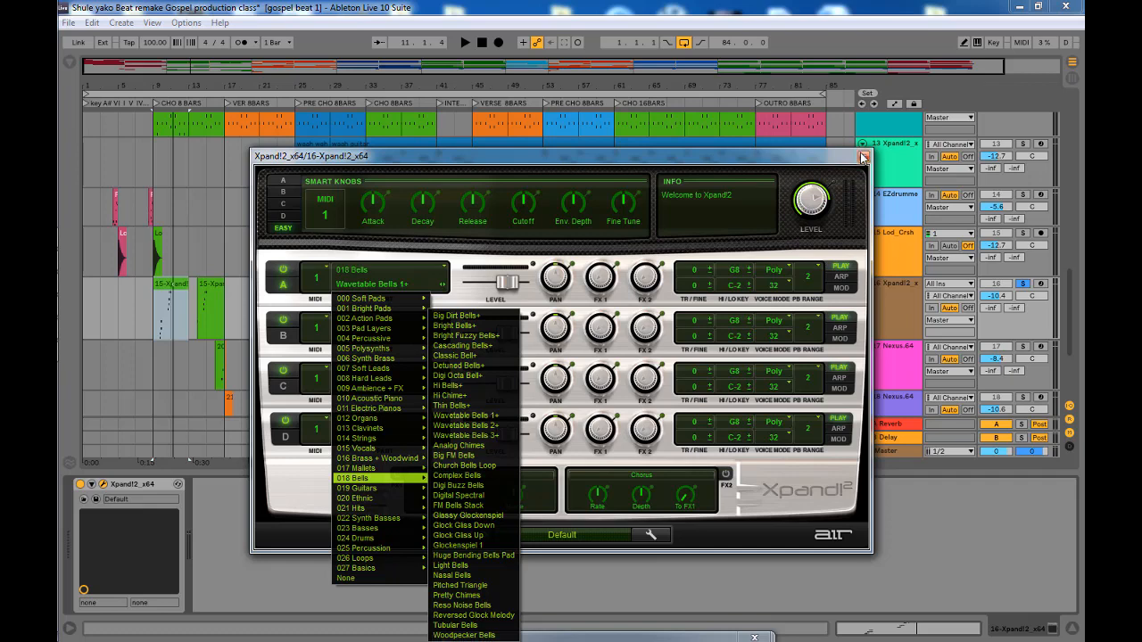
click(862, 158)
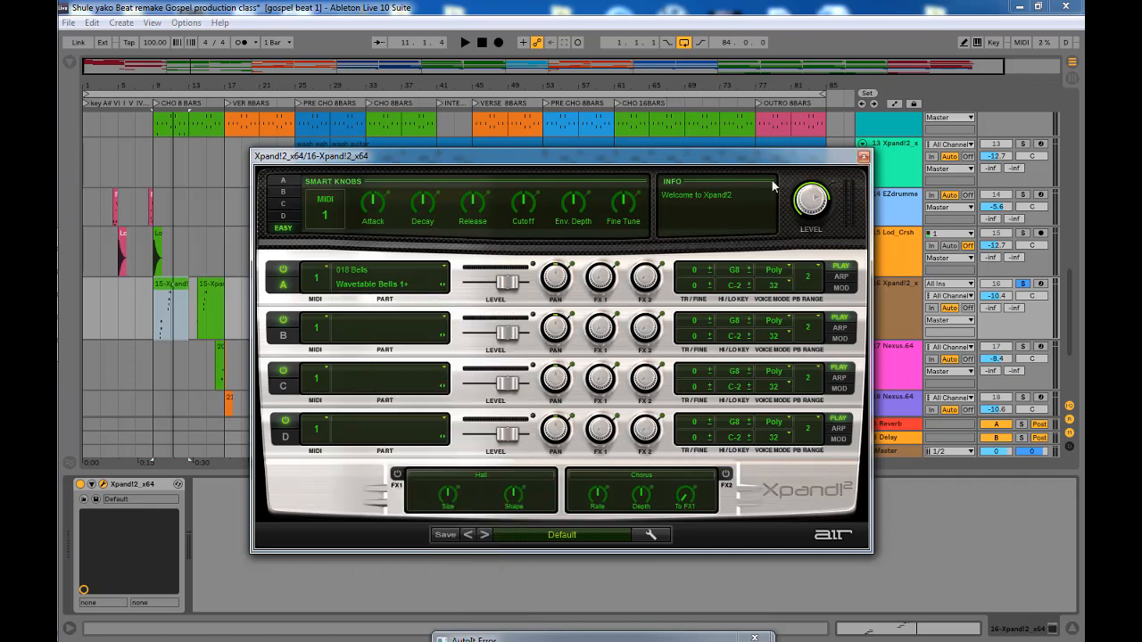
click(863, 158)
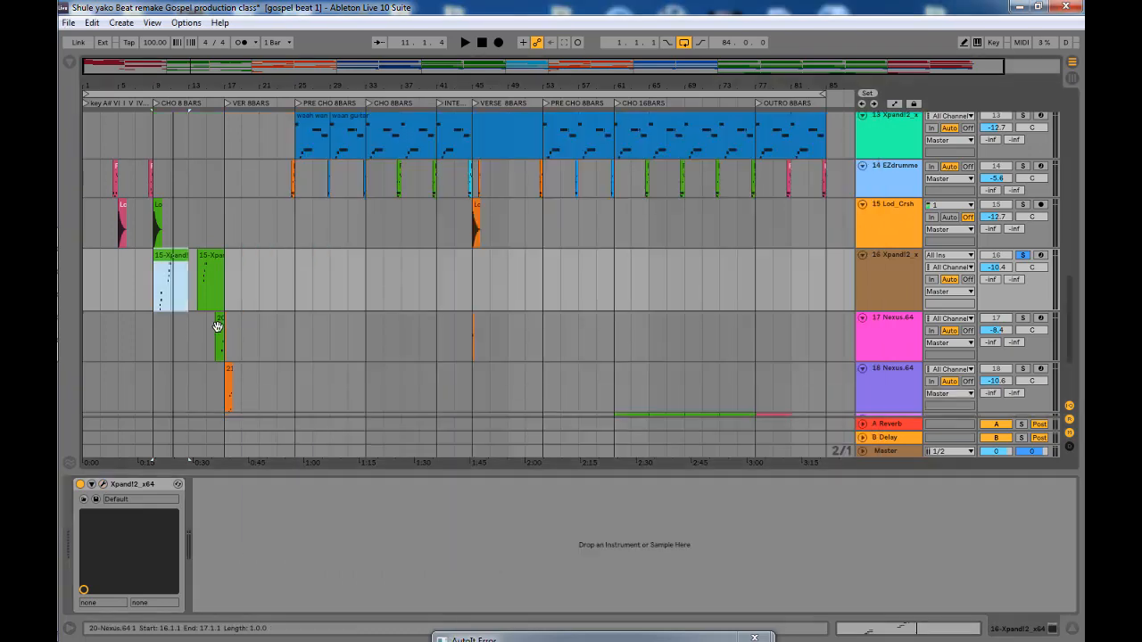
Solo track 17 Nexus.64, audition its clip at bar 16 in the piano roll, then return to the arrangement
click(219, 335)
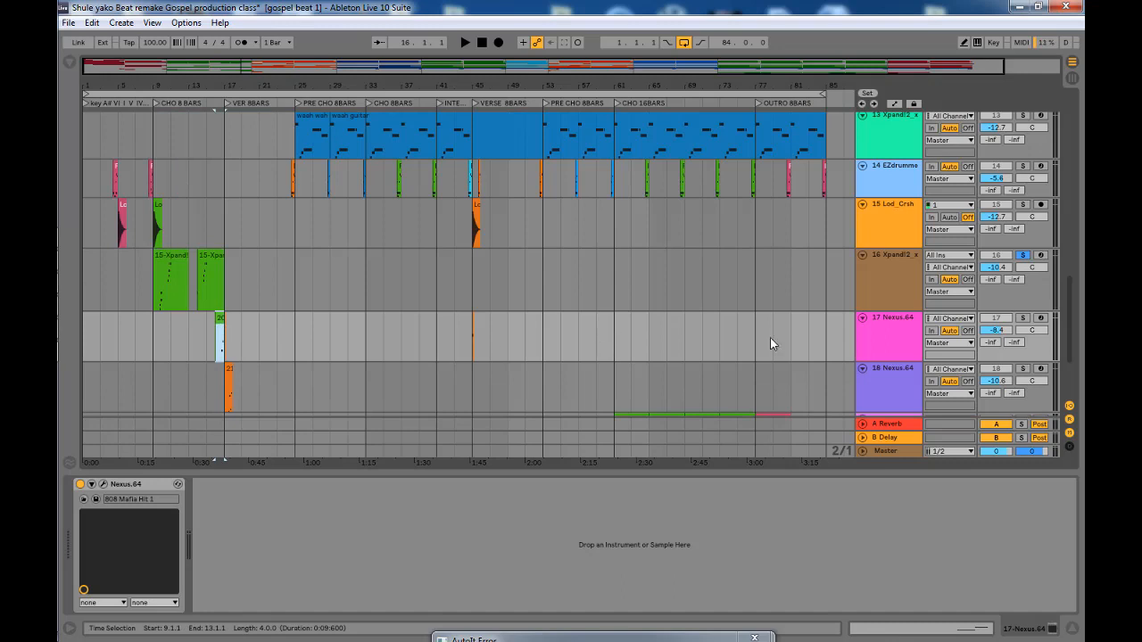
click(892, 339)
click(1022, 318)
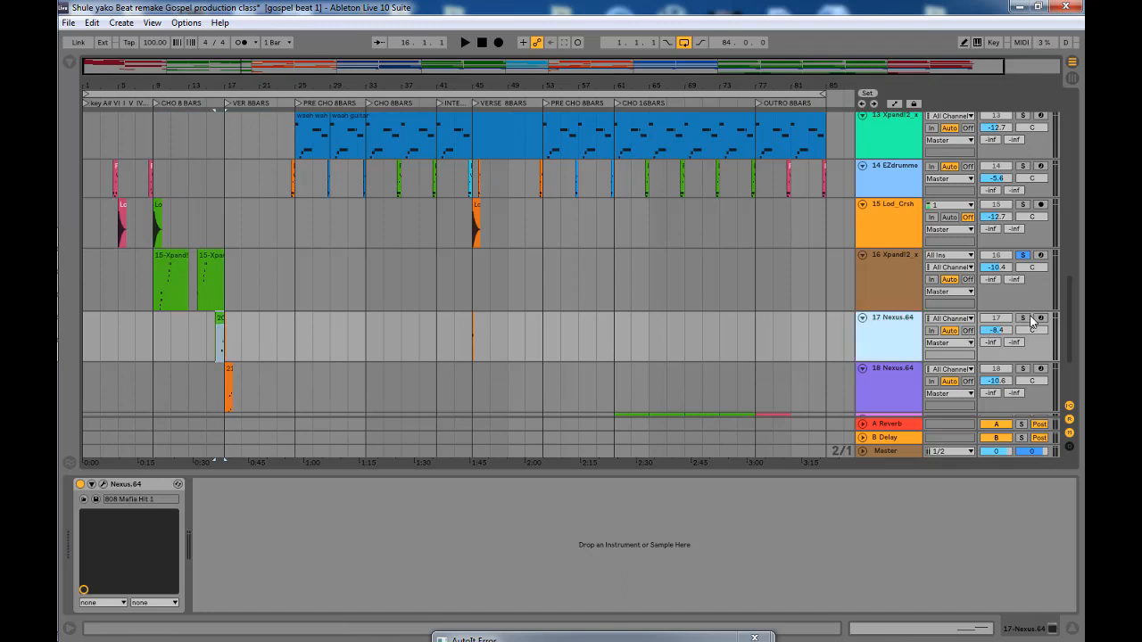
double_click(220, 319)
key(space)
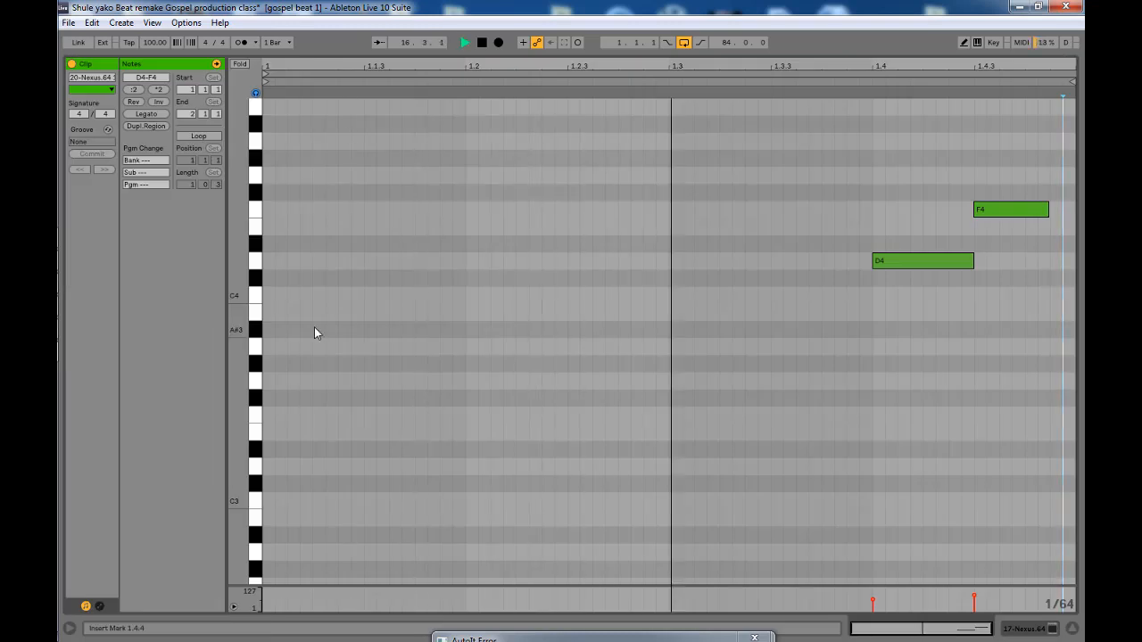
key(space)
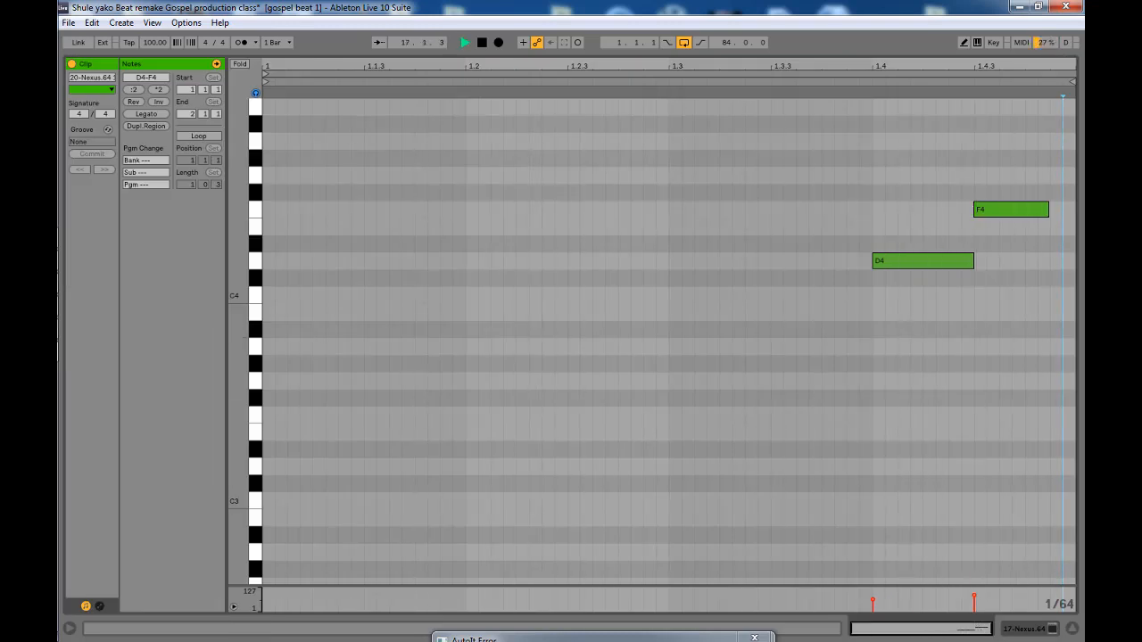
click(1070, 627)
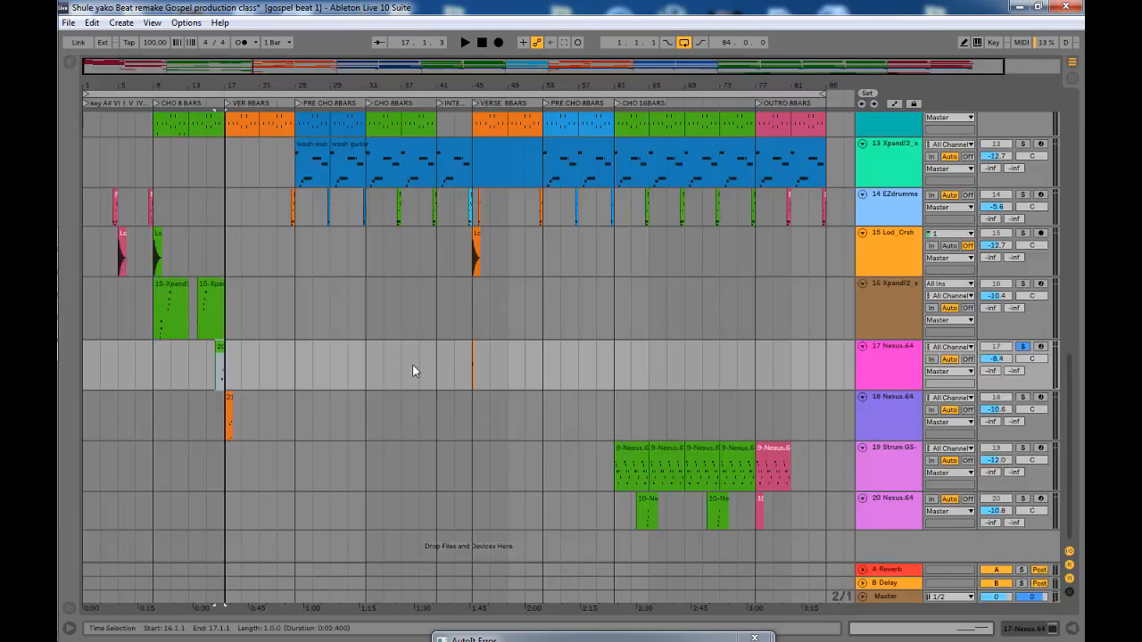
Open the Nexus plug-in on track 17 to show the 808 Mafia Hit 1 preset, then close the window
double_click(900, 366)
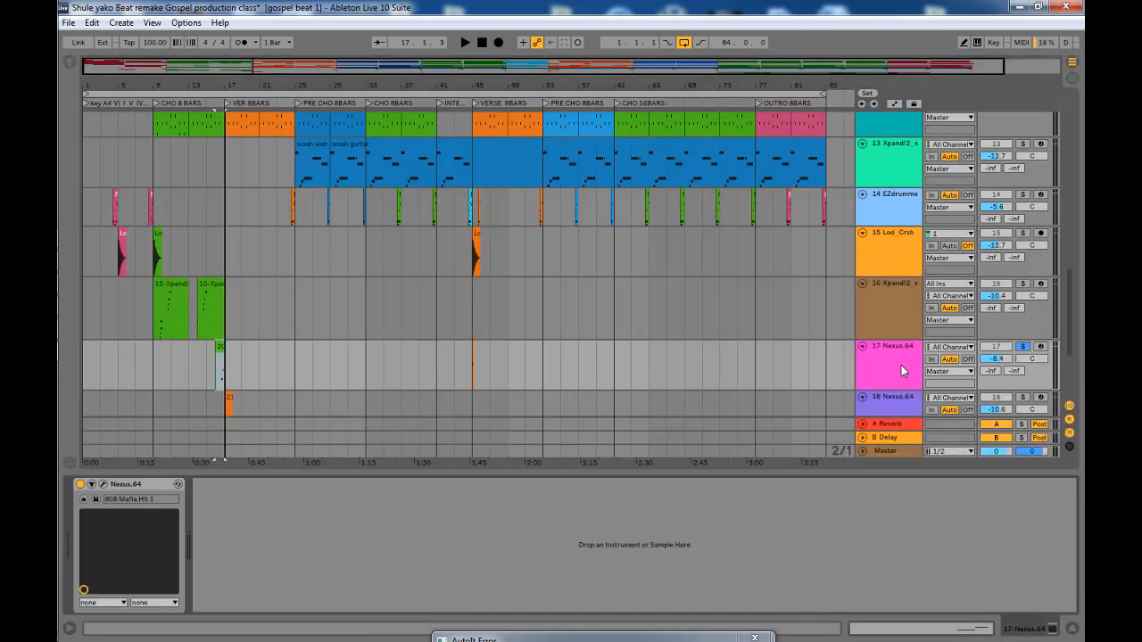
click(104, 485)
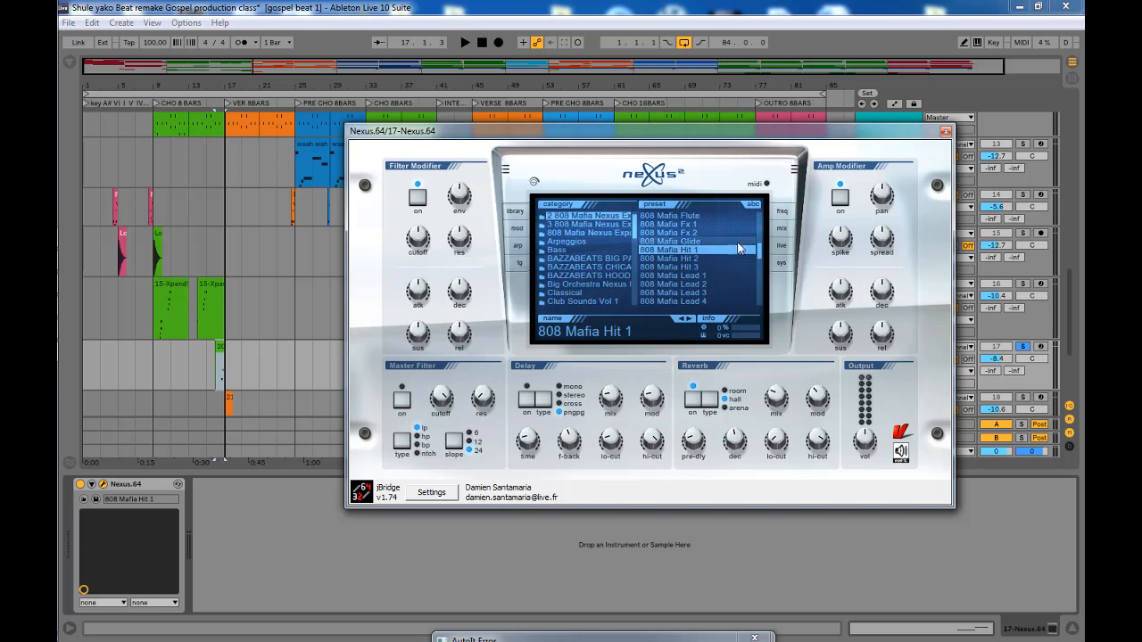
click(678, 251)
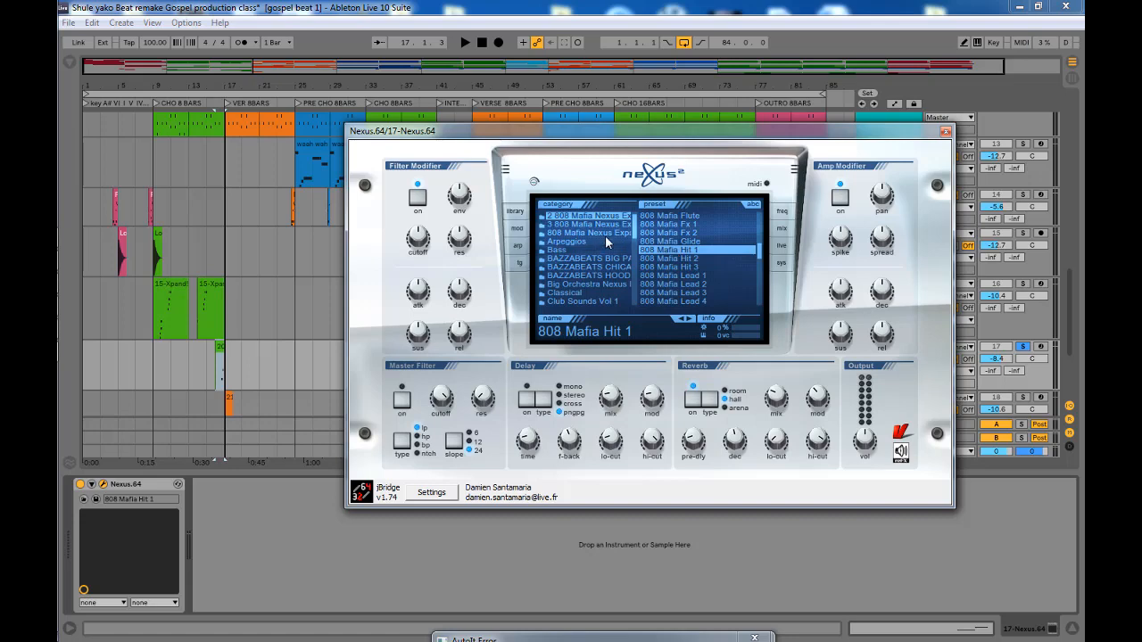
click(945, 133)
Set the playback start to bar 9 and take track 17 Nexus.64 out of solo
scroll(571, 275, down, 10)
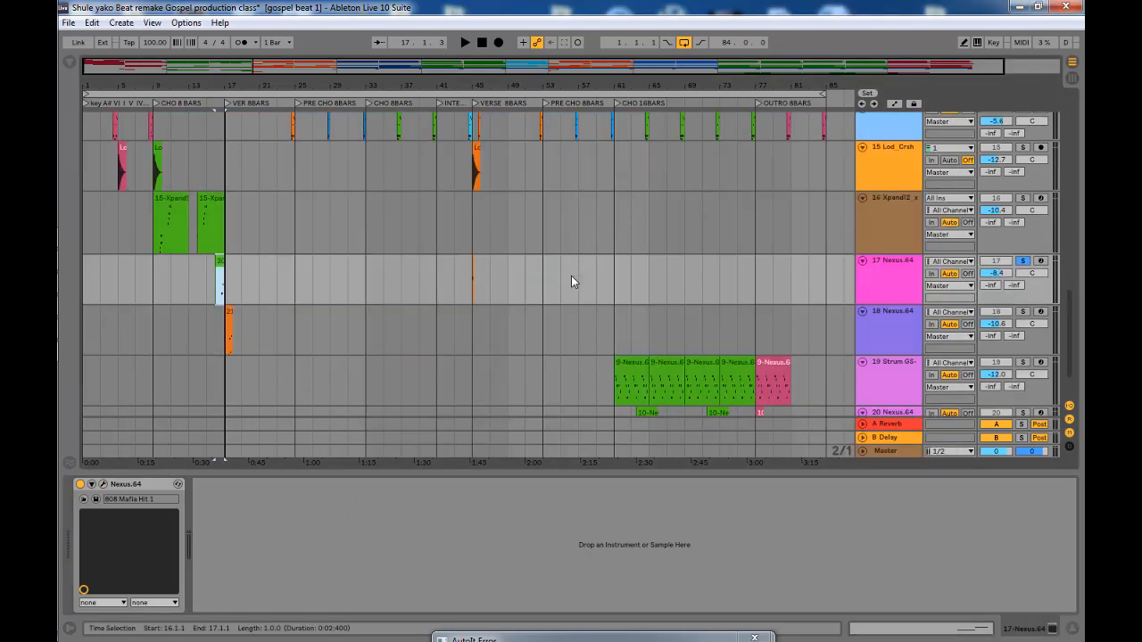
click(225, 284)
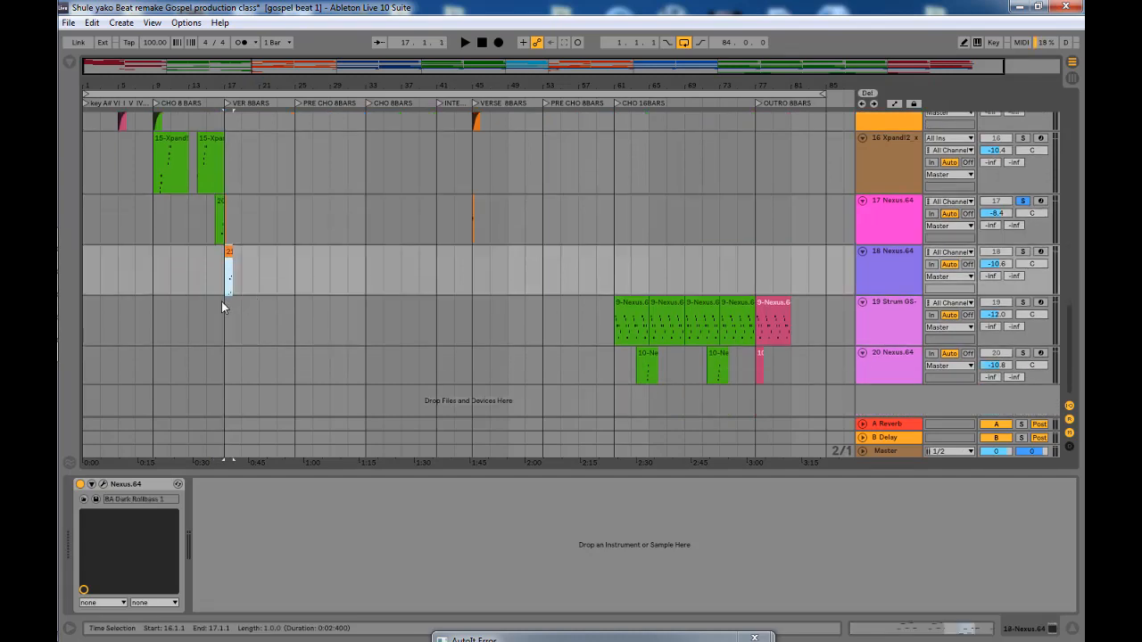
scroll(222, 300, up, 5)
scroll(218, 288, up, 6)
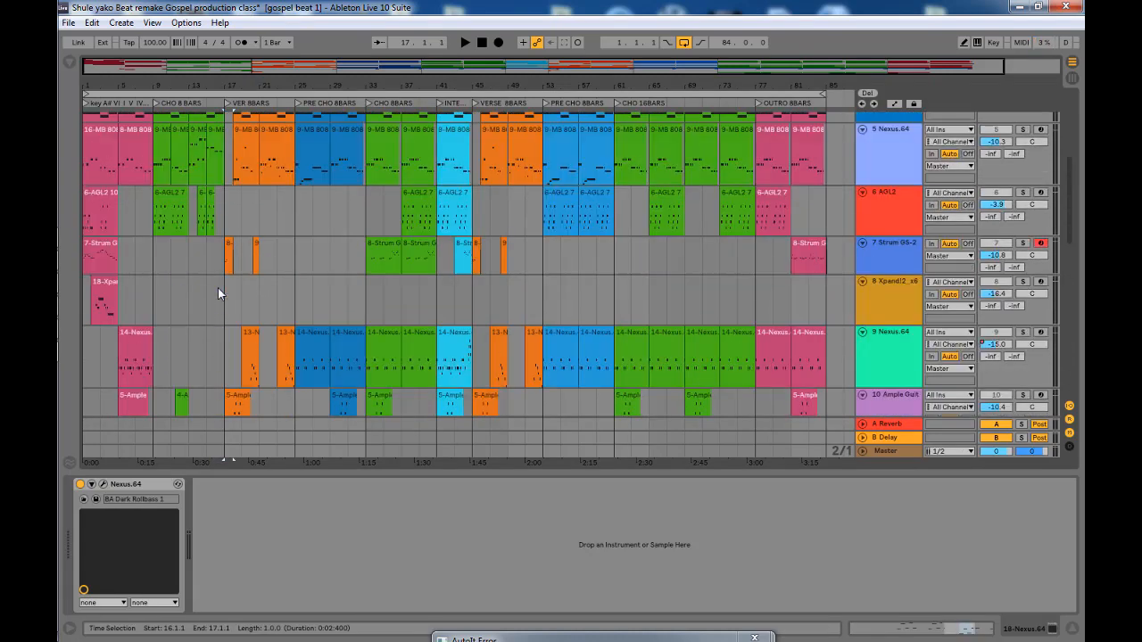
click(157, 294)
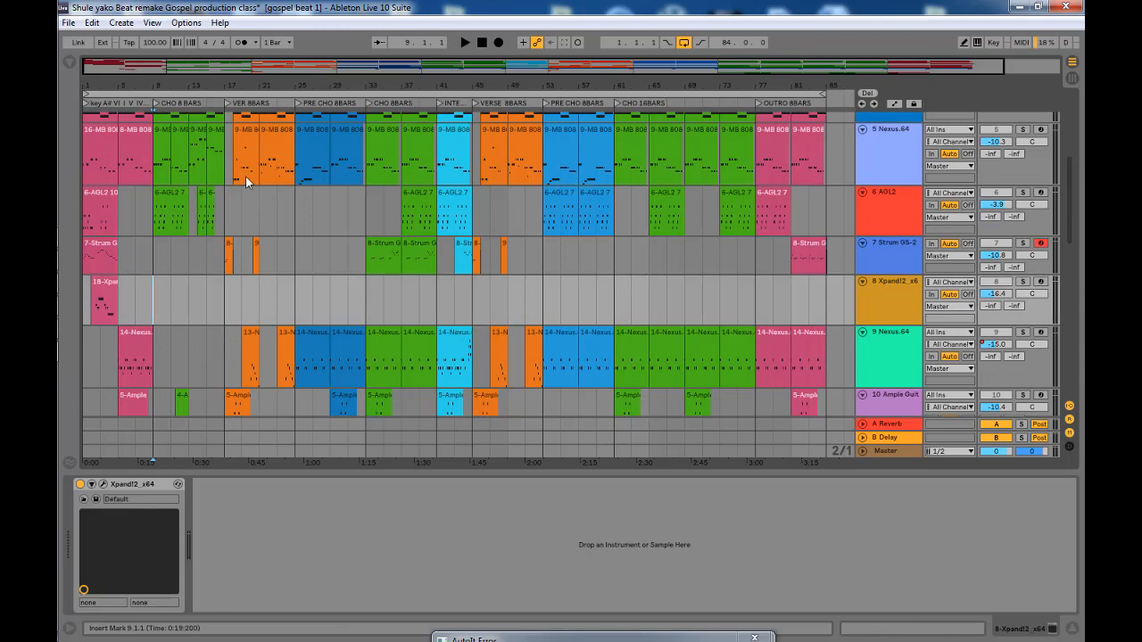
scroll(1033, 294, down, 6)
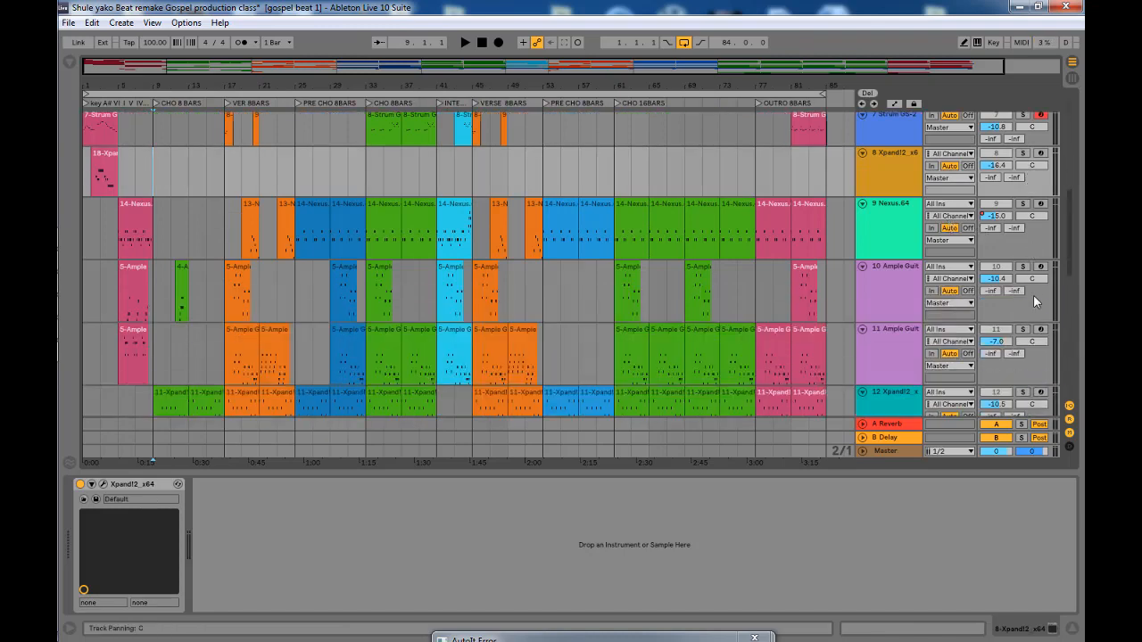
scroll(1033, 297, down, 3)
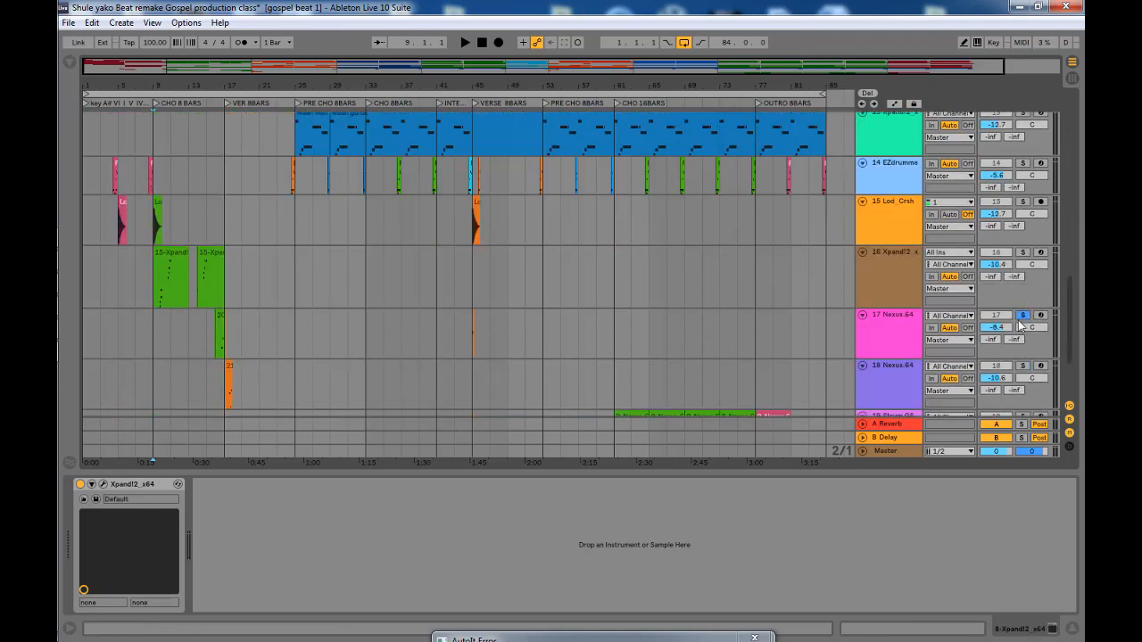
Play the full mix from bar 9 while looking over the tracks in the arrangement, then stop playback
key(space)
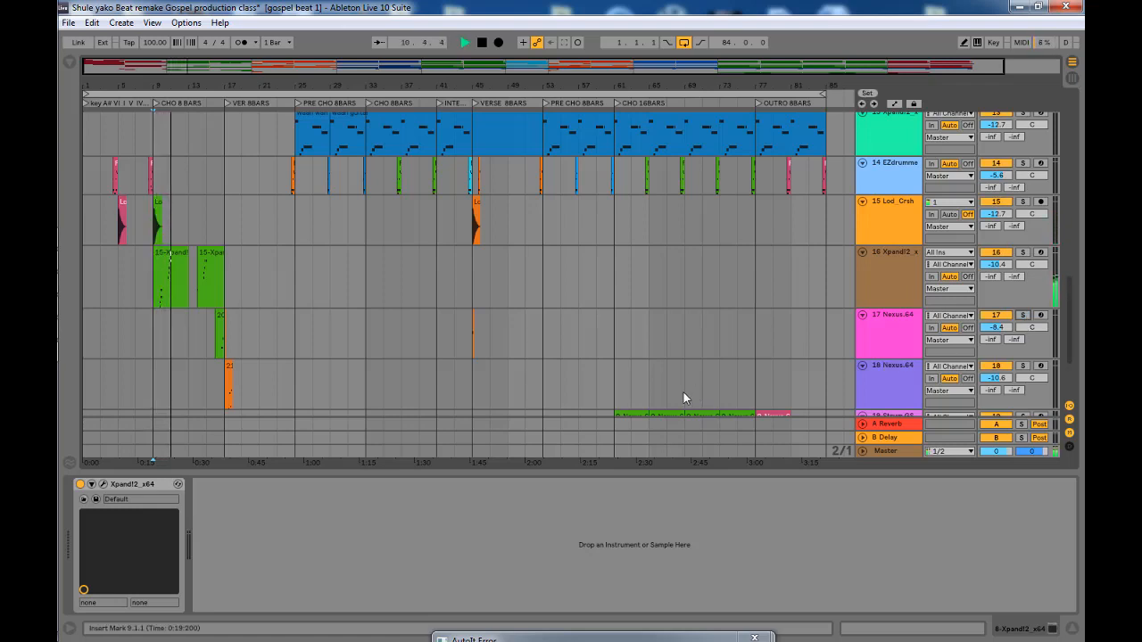
scroll(494, 393, up, 1)
scroll(494, 393, up, 10)
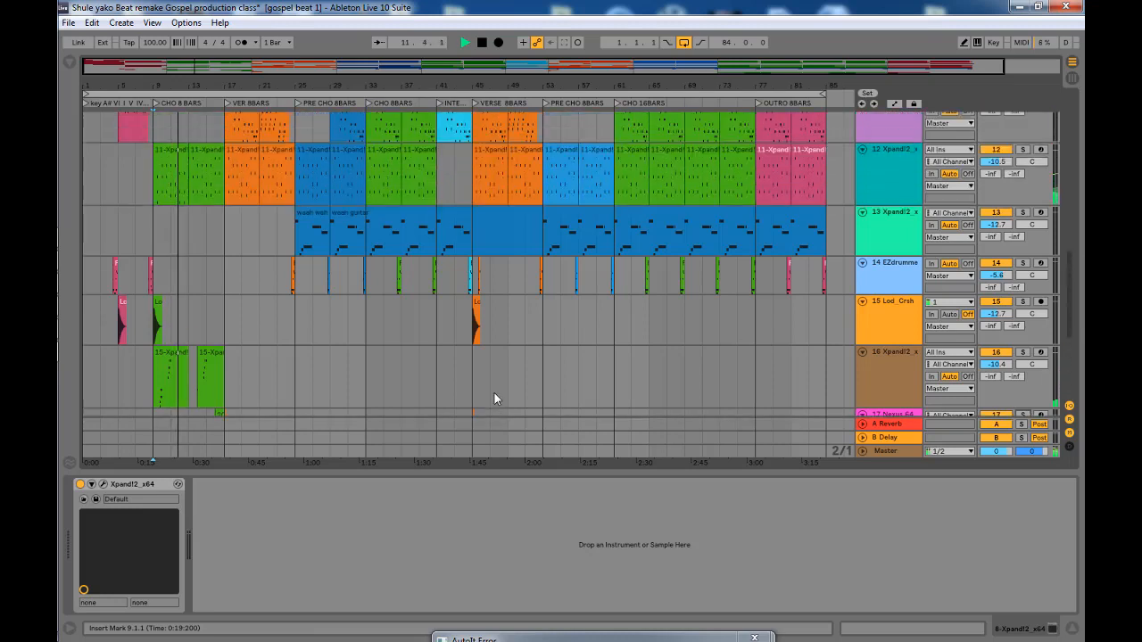
scroll(494, 393, up, 5)
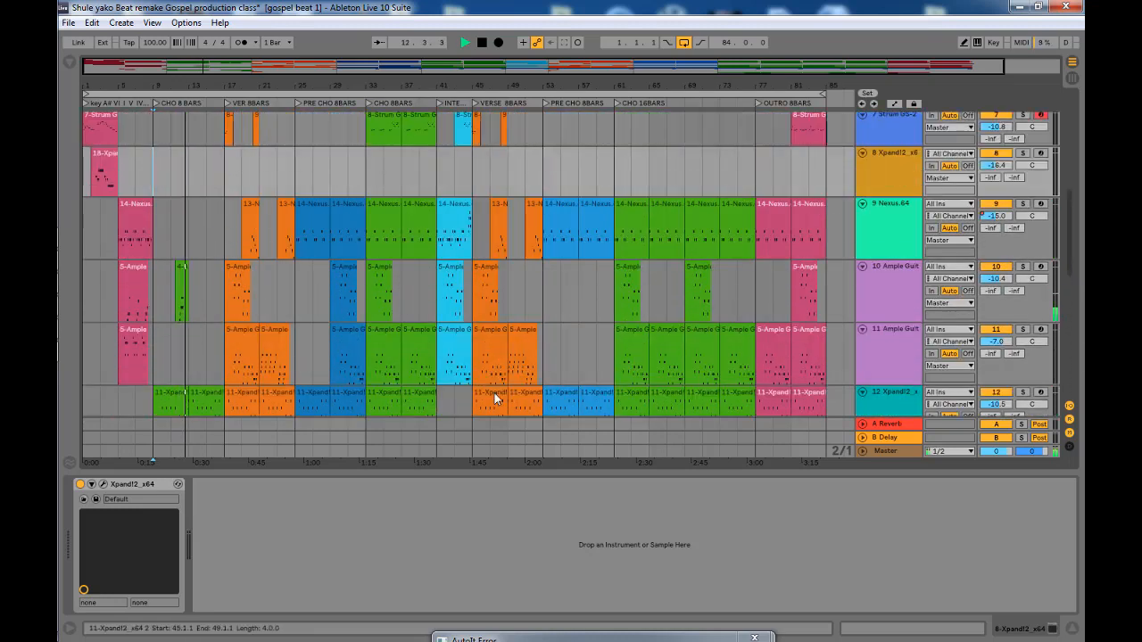
scroll(494, 392, up, 4)
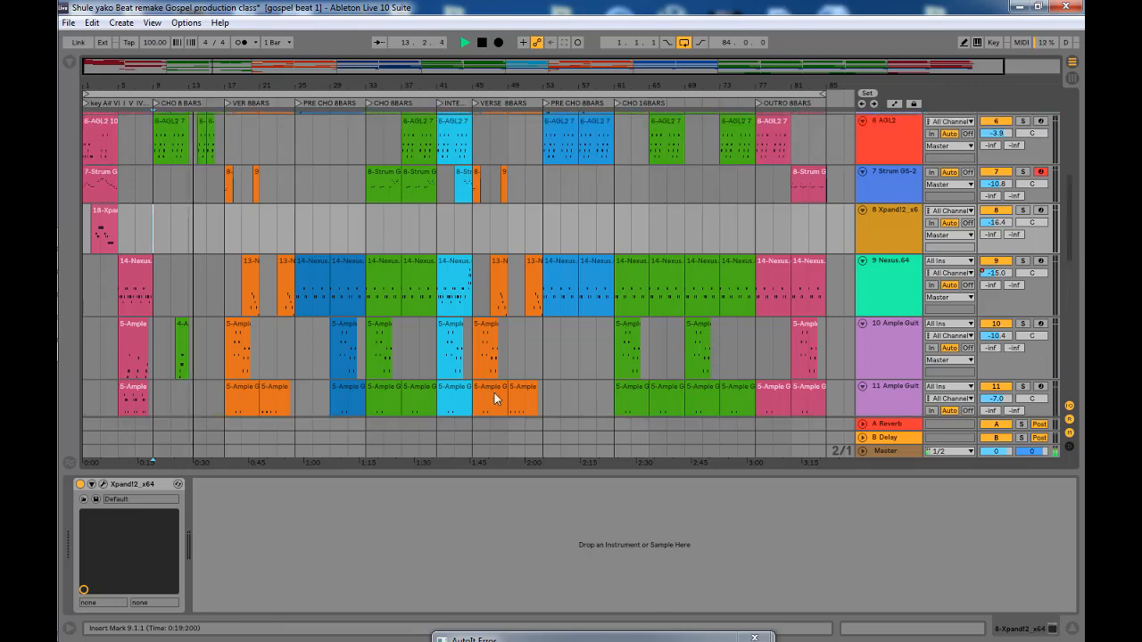
scroll(494, 392, up, 10)
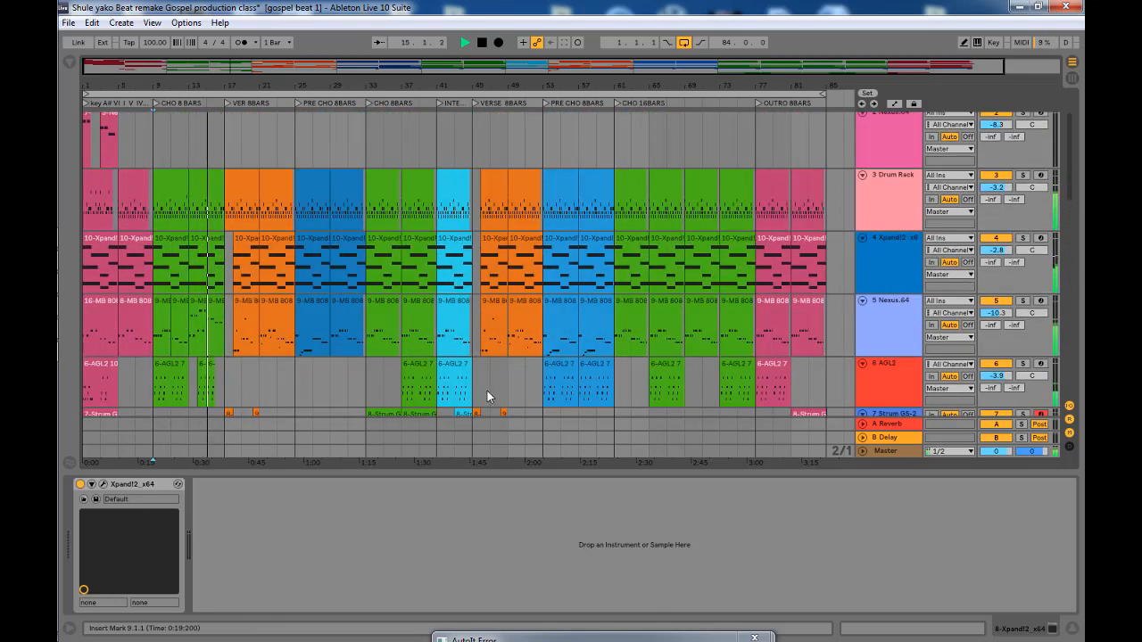
key(space)
Select the clip at bar 17 on track 18 Nexus.64 and solo that track
scroll(269, 215, down, 12)
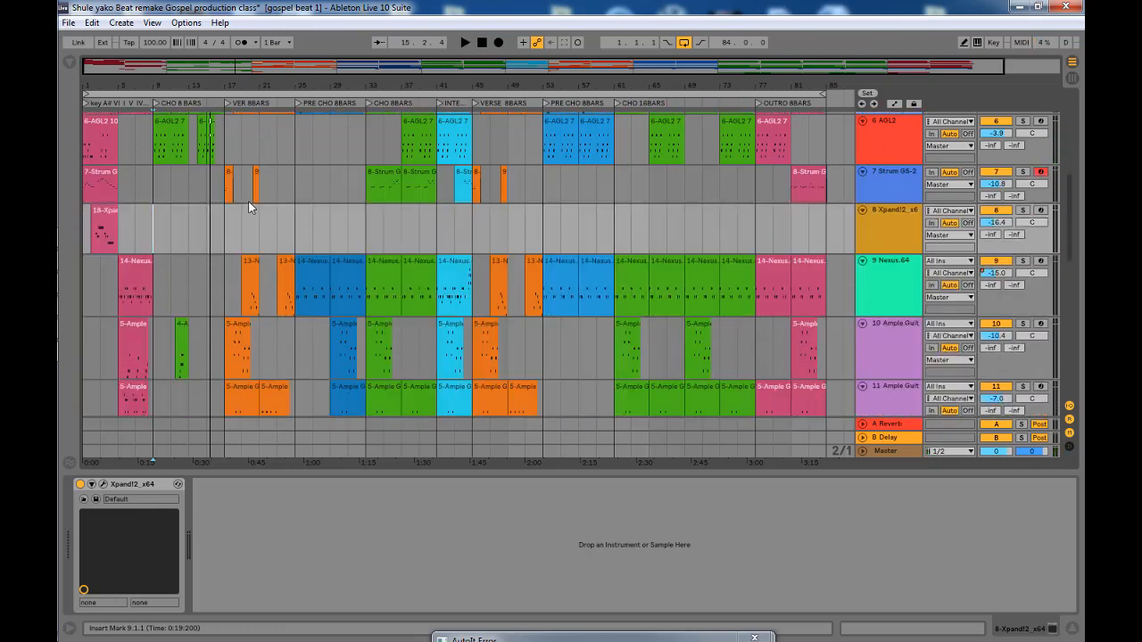
scroll(260, 216, down, 9)
scroll(250, 207, down, 10)
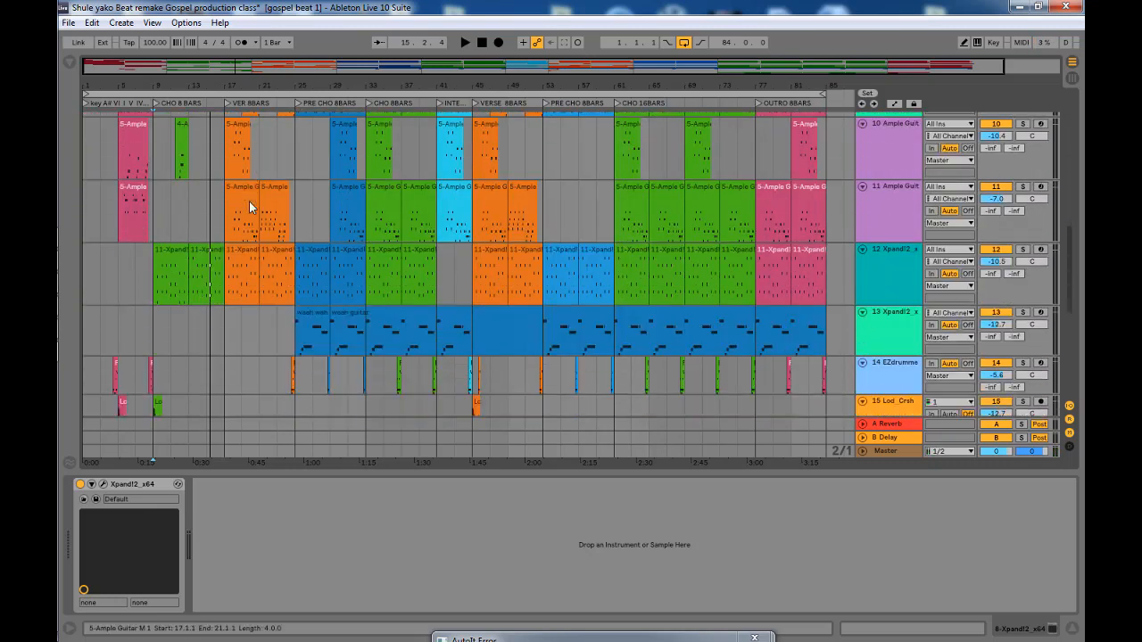
scroll(253, 214, down, 9)
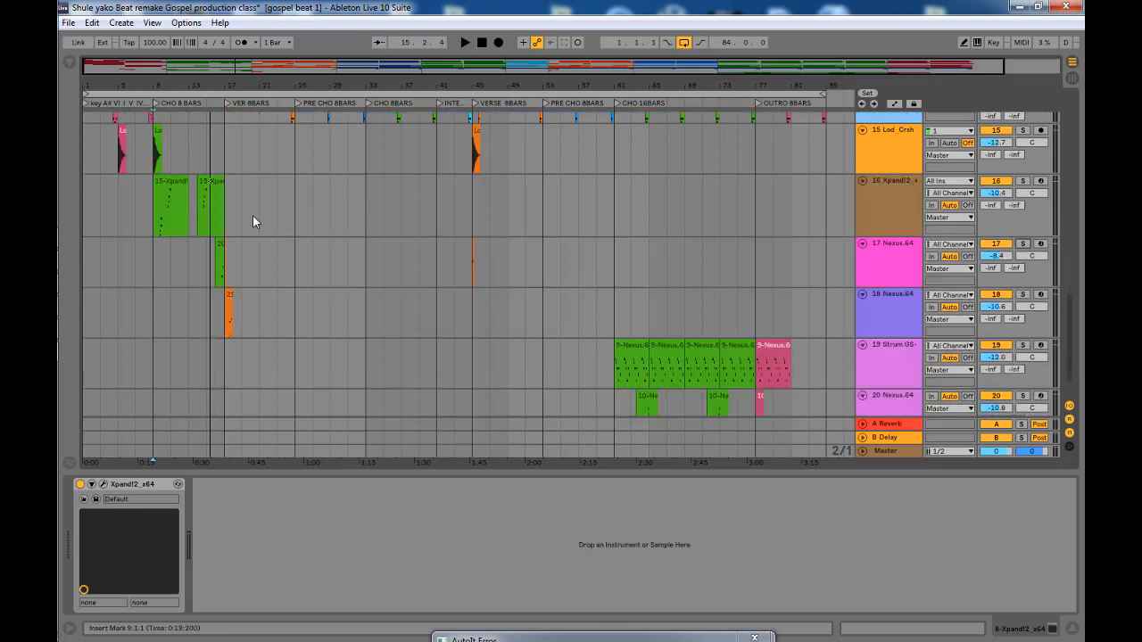
click(230, 272)
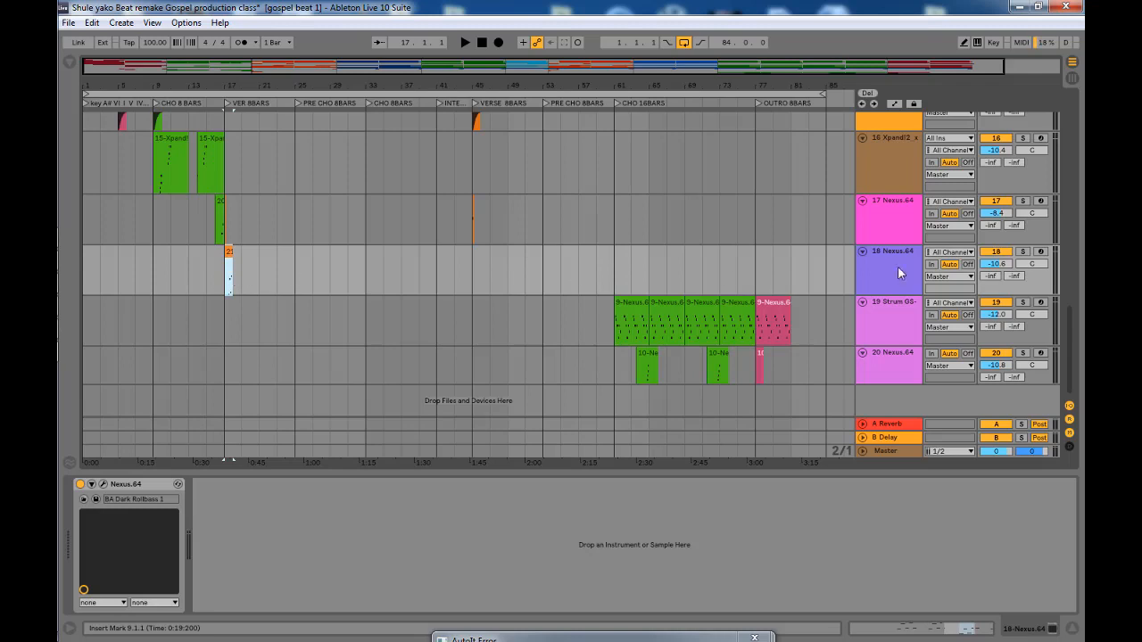
click(1022, 251)
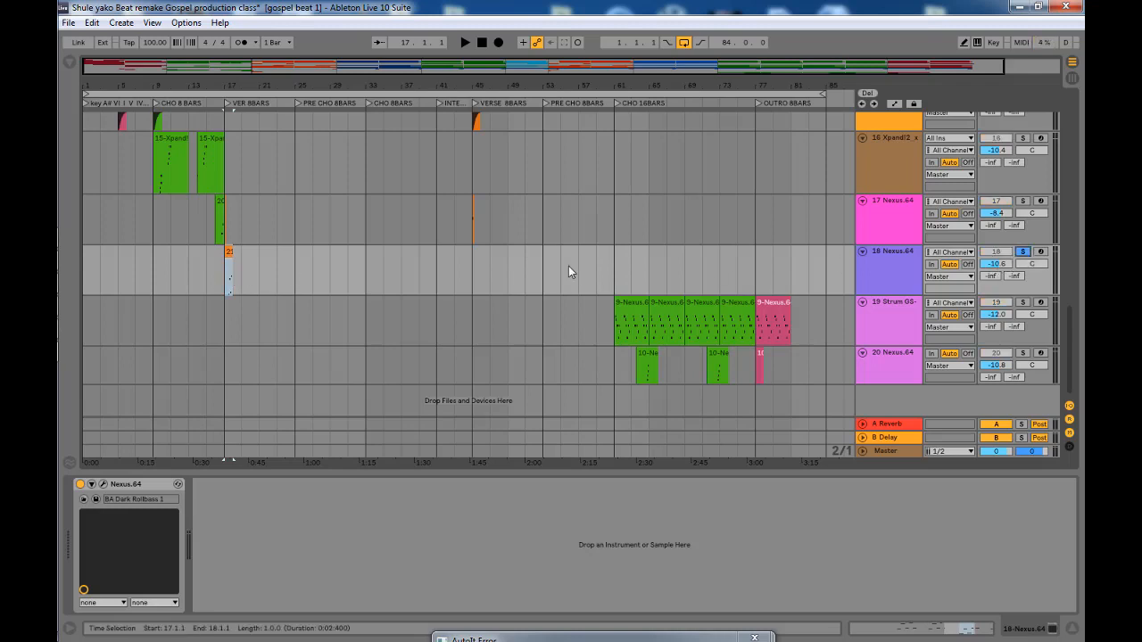
Audition the selected track 18 clip while viewing its notes in the piano roll, then return to the arrangement
double_click(229, 258)
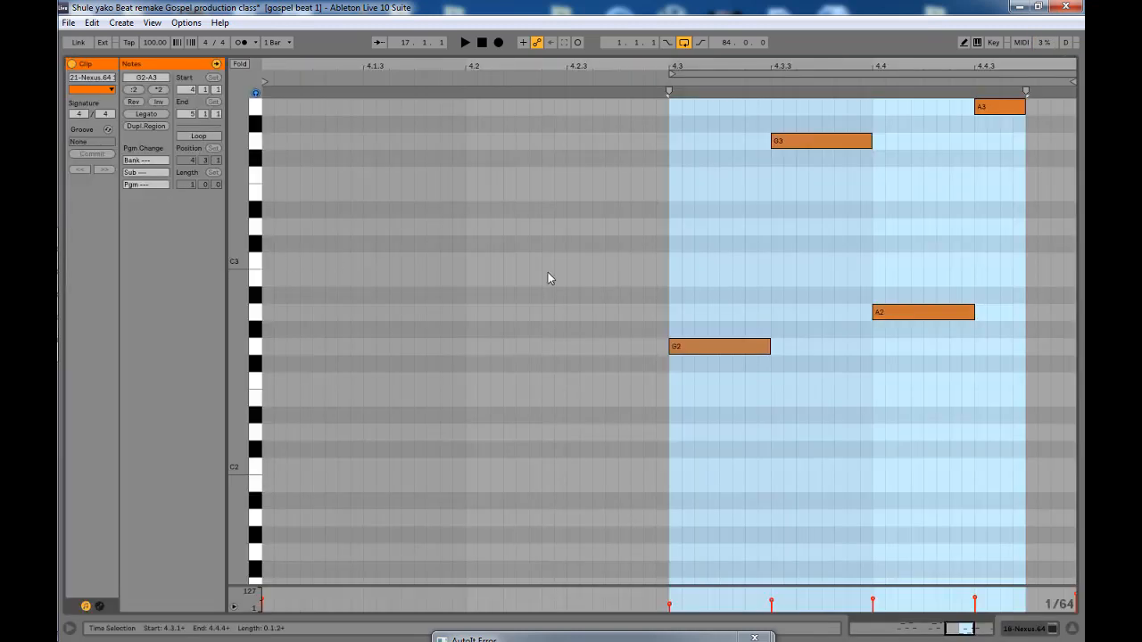
key(space)
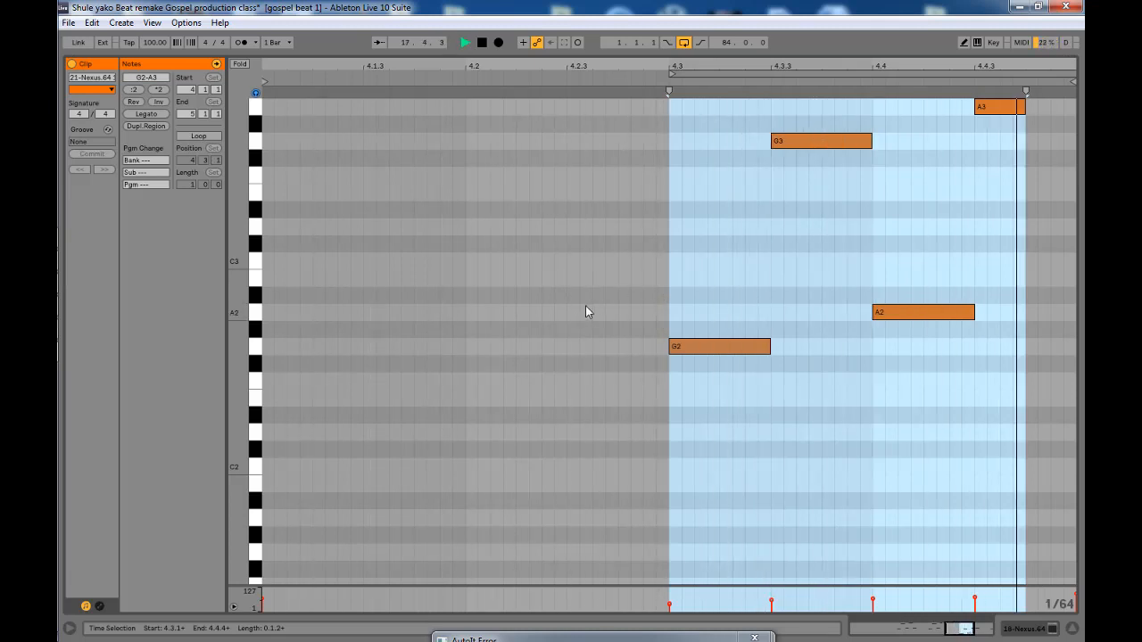
key(space)
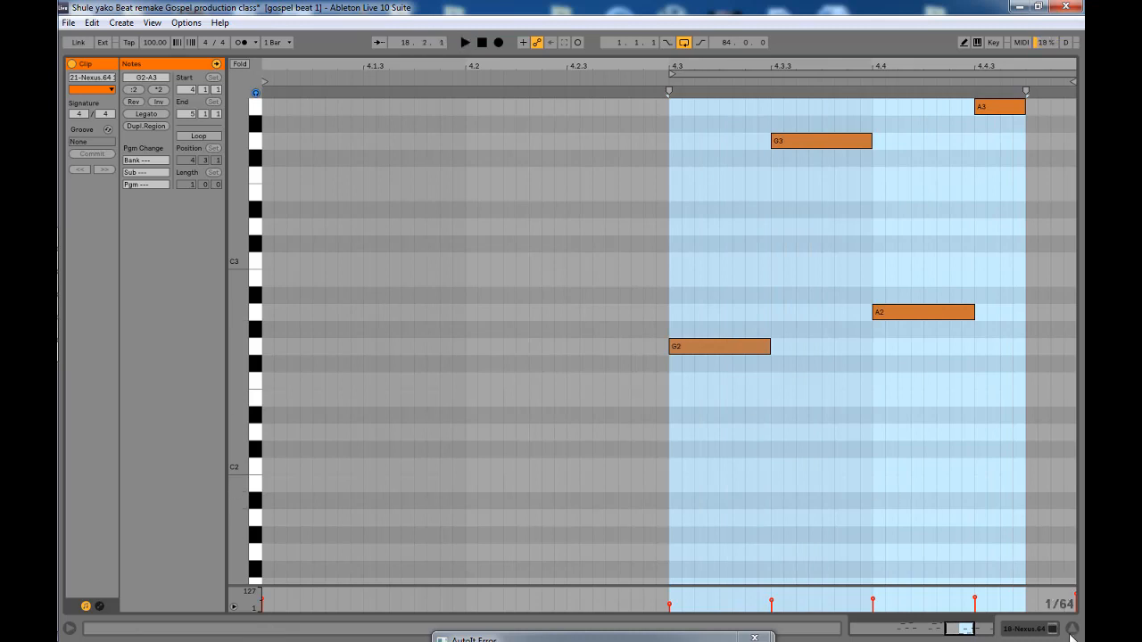
click(1072, 630)
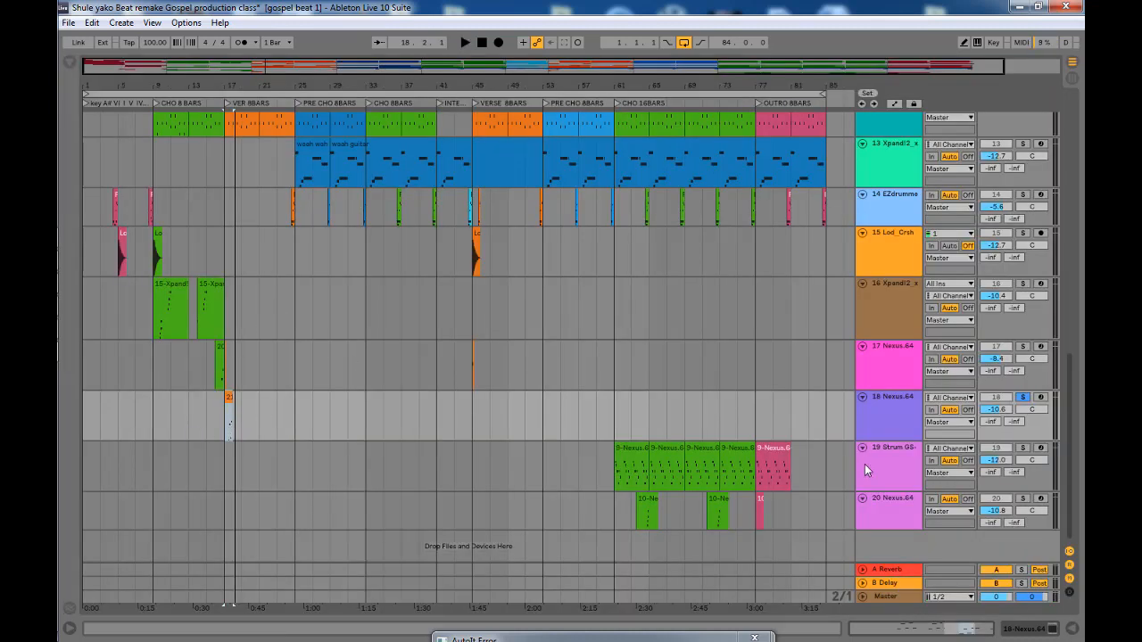
Open the Nexus plug-in on track 18, show its selected preset BA Dark Rollbass 1, and close the plug-in window
double_click(865, 412)
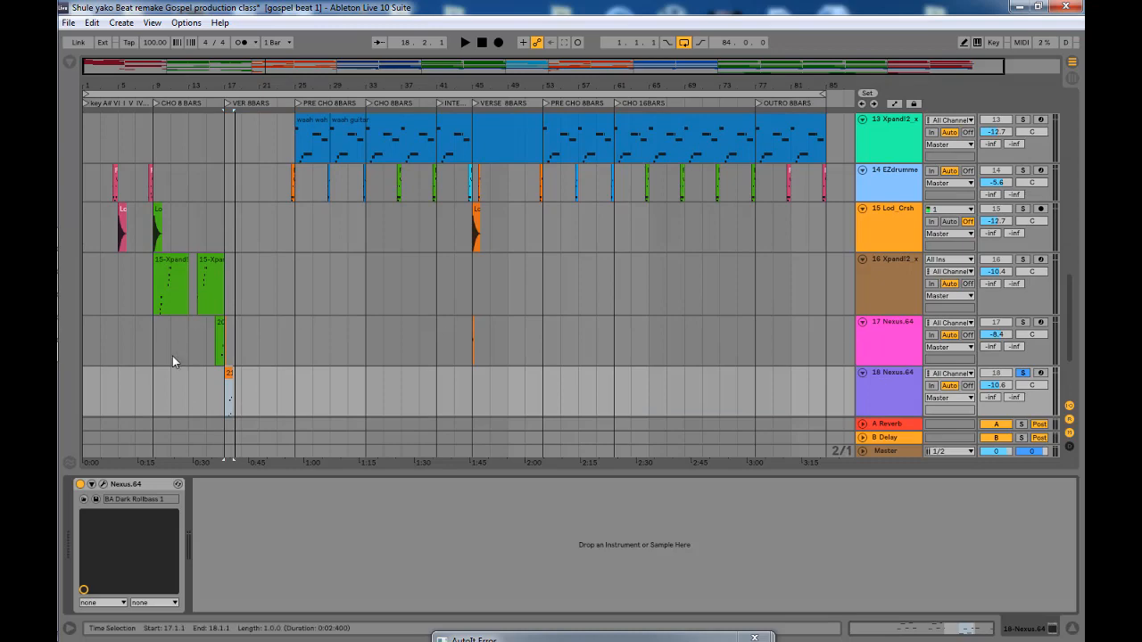
click(103, 484)
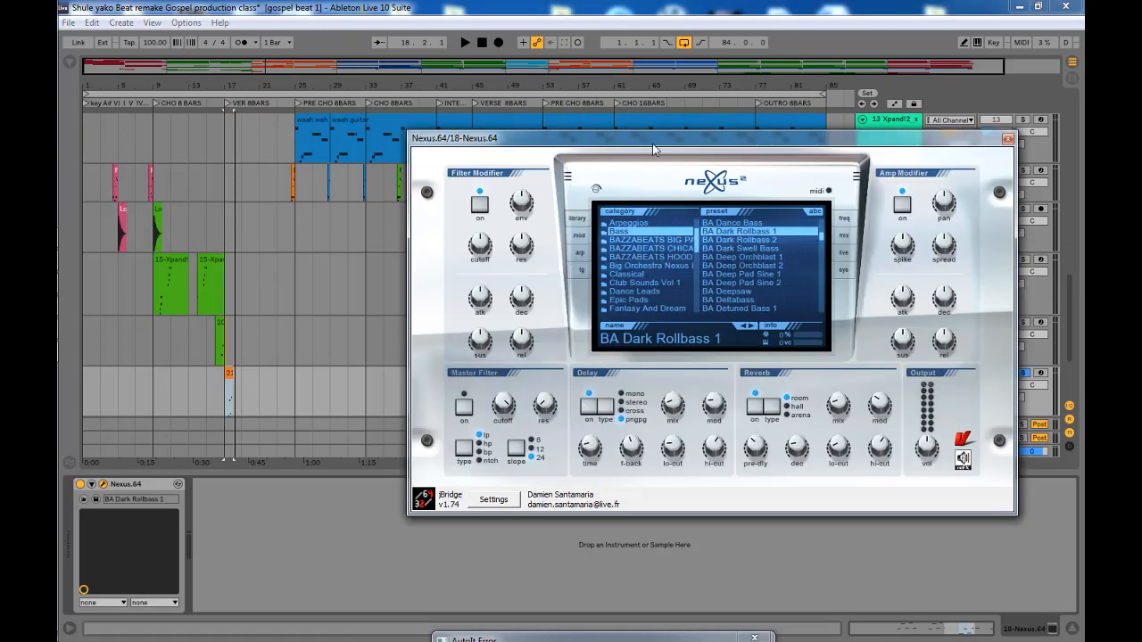
drag(654, 143, 521, 111)
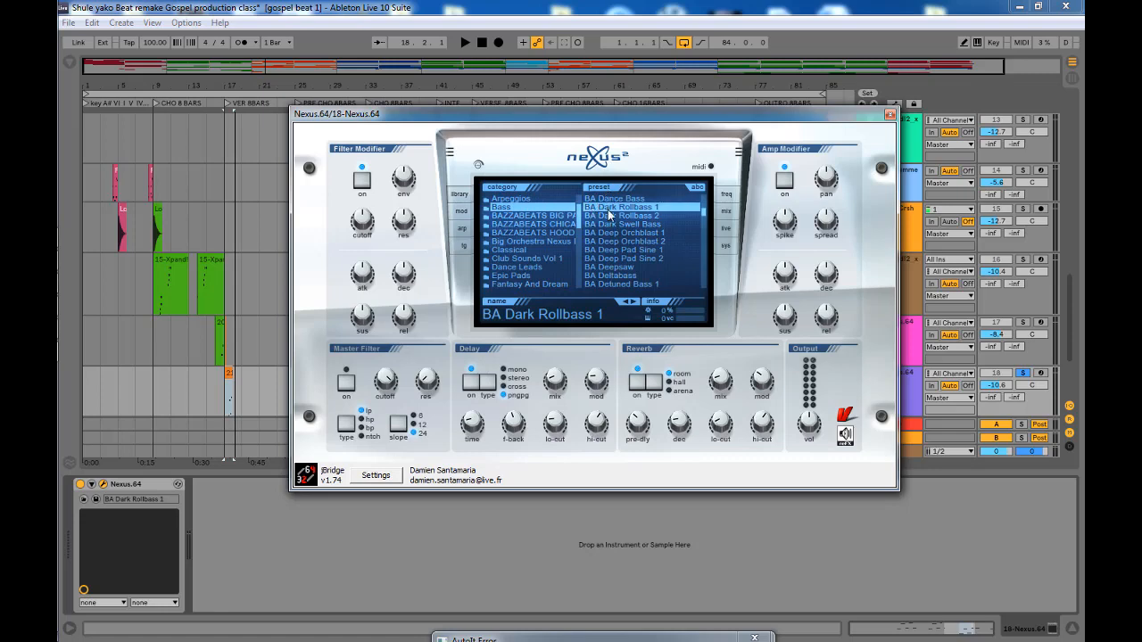
click(889, 116)
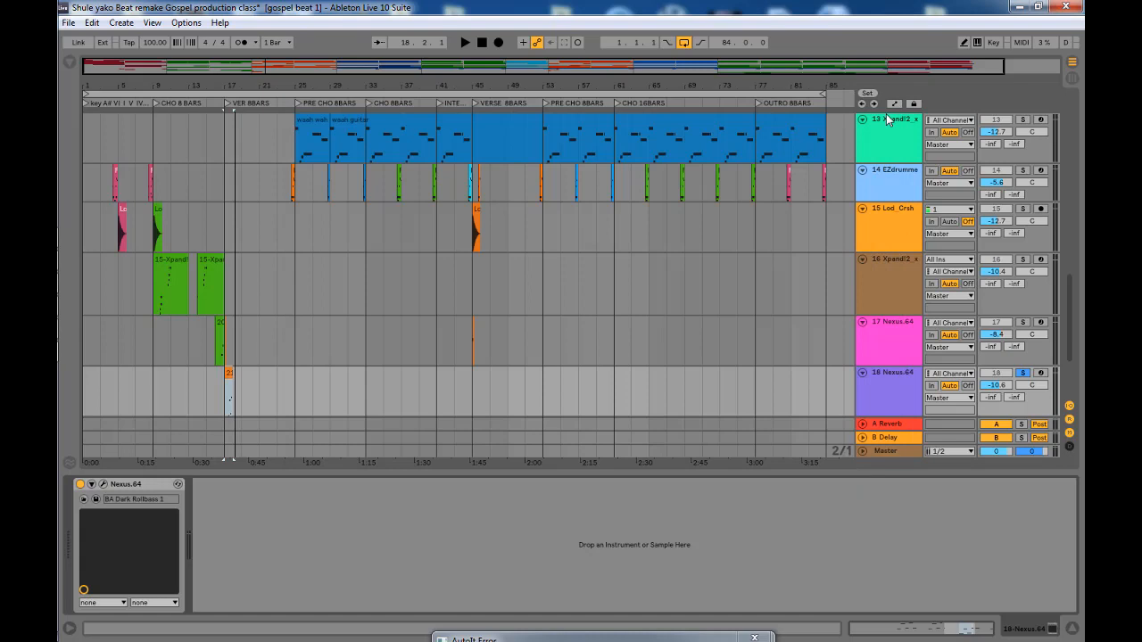
Take track 18 Nexus.64 out of solo and play the full mix briefly from bar 17
click(224, 396)
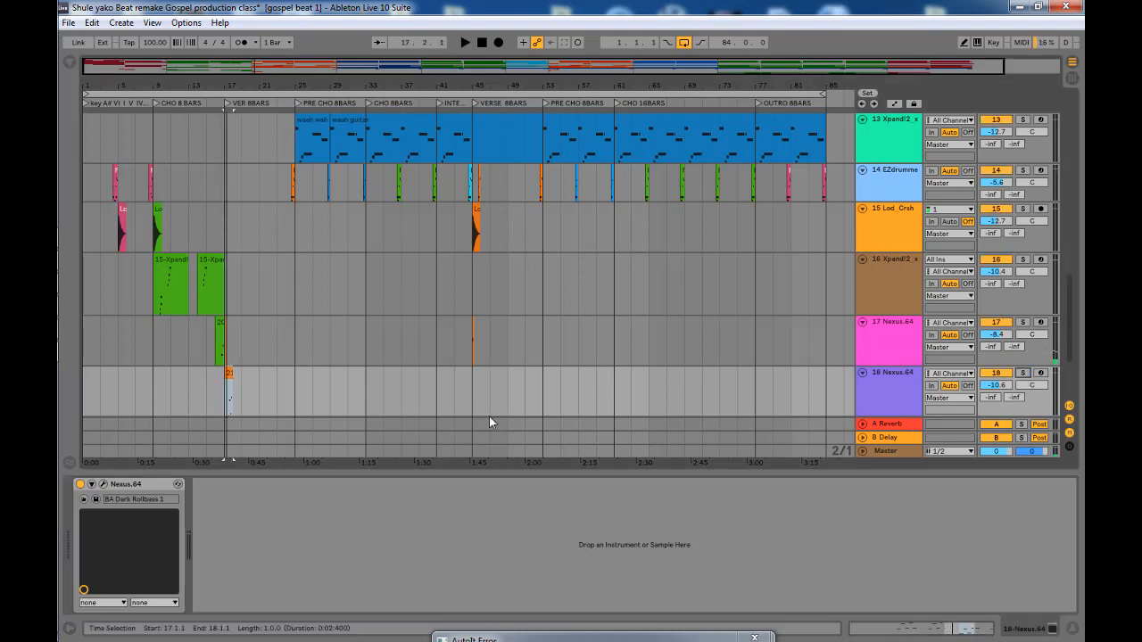
scroll(234, 366, down, 2)
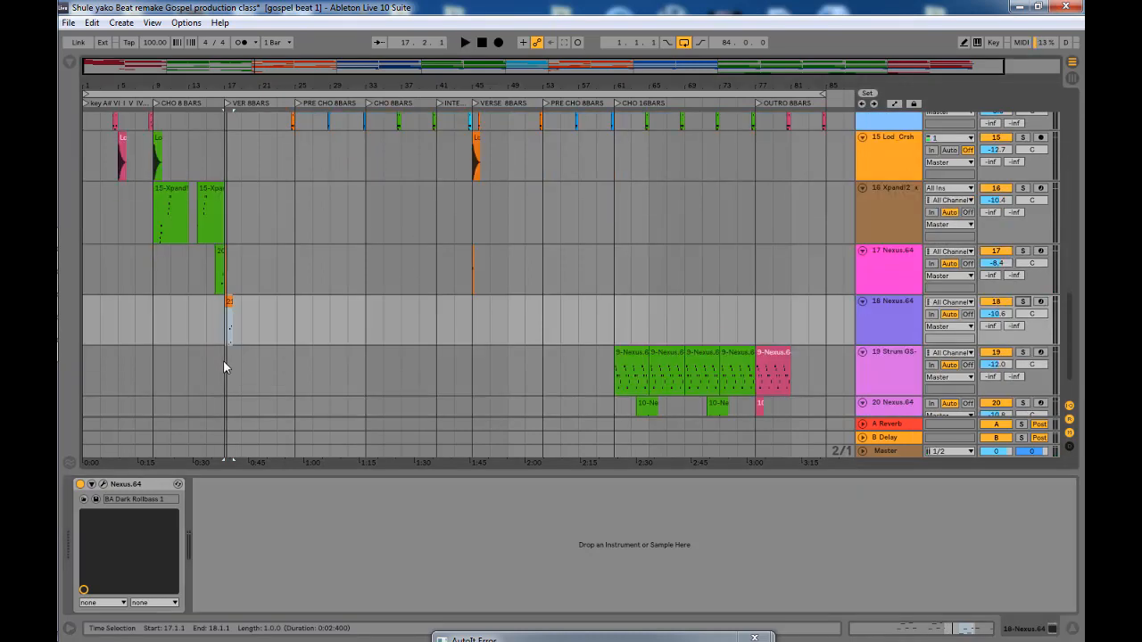
click(223, 361)
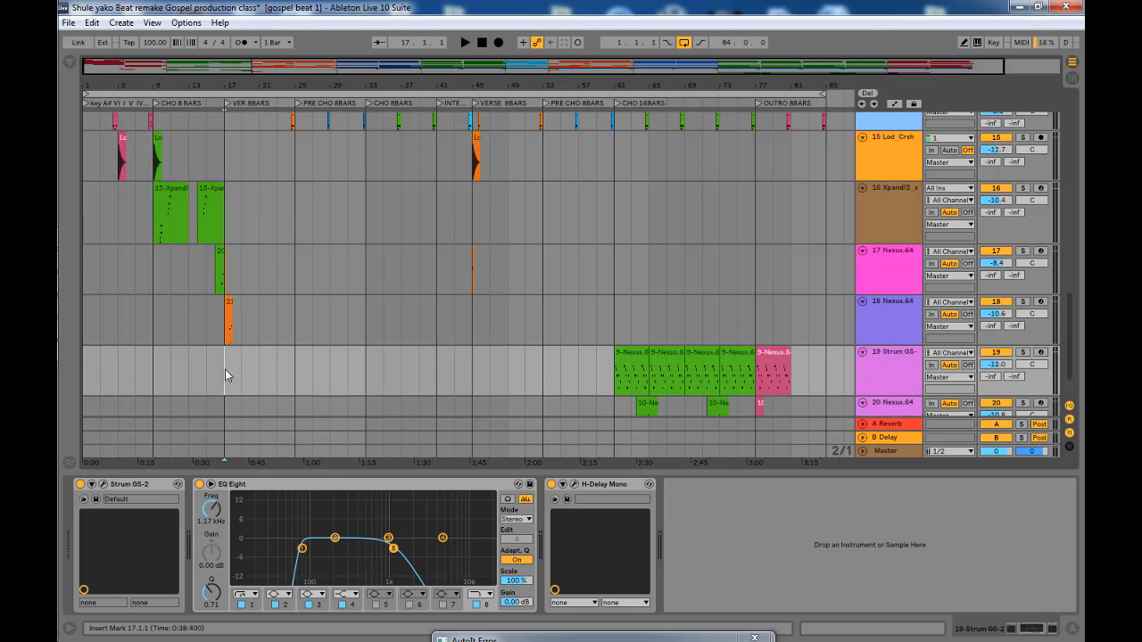
key(space)
key(space)
Look over the whole arrangement from track 1 down to track 20, checking which instrument tracks remain after track 18
scroll(287, 308, up, 4)
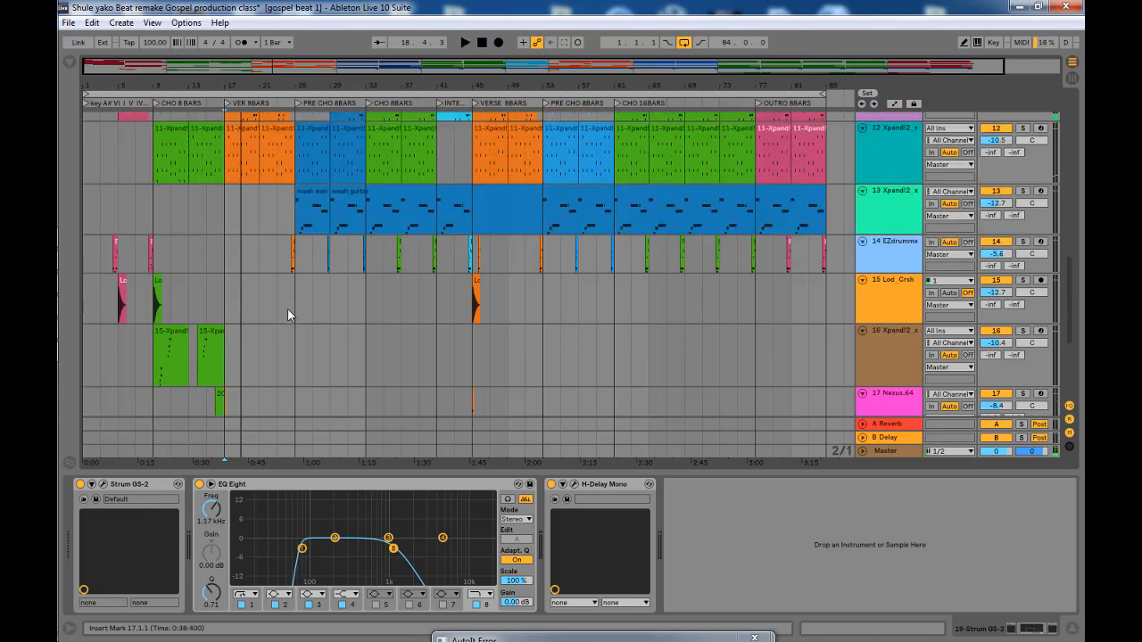
scroll(288, 308, up, 10)
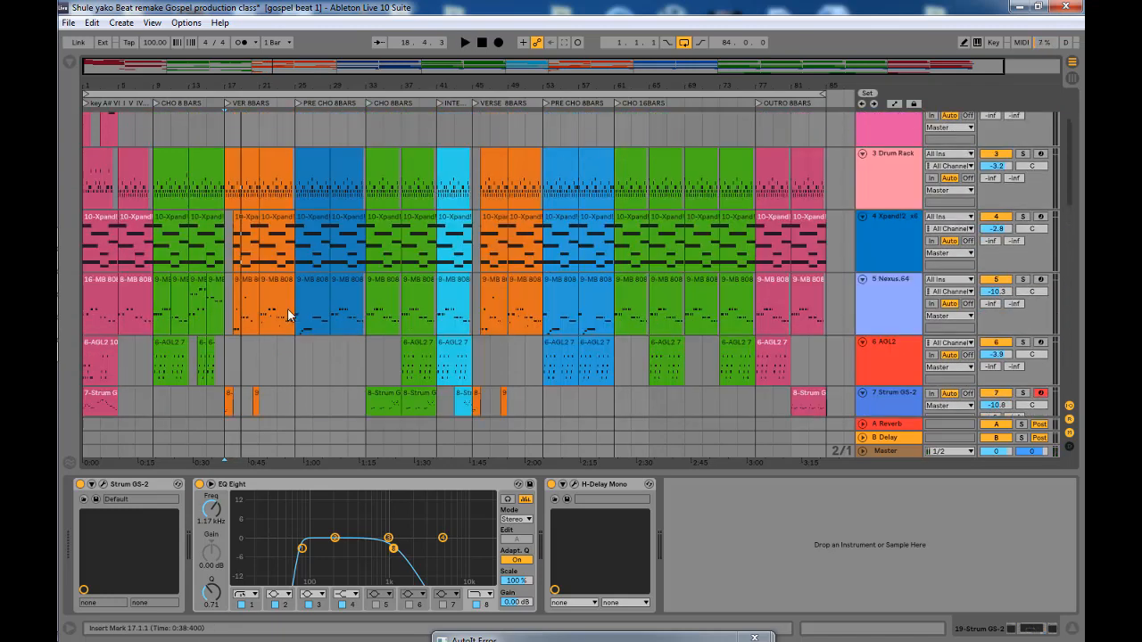
scroll(287, 314, up, 3)
drag(270, 86, 268, 80)
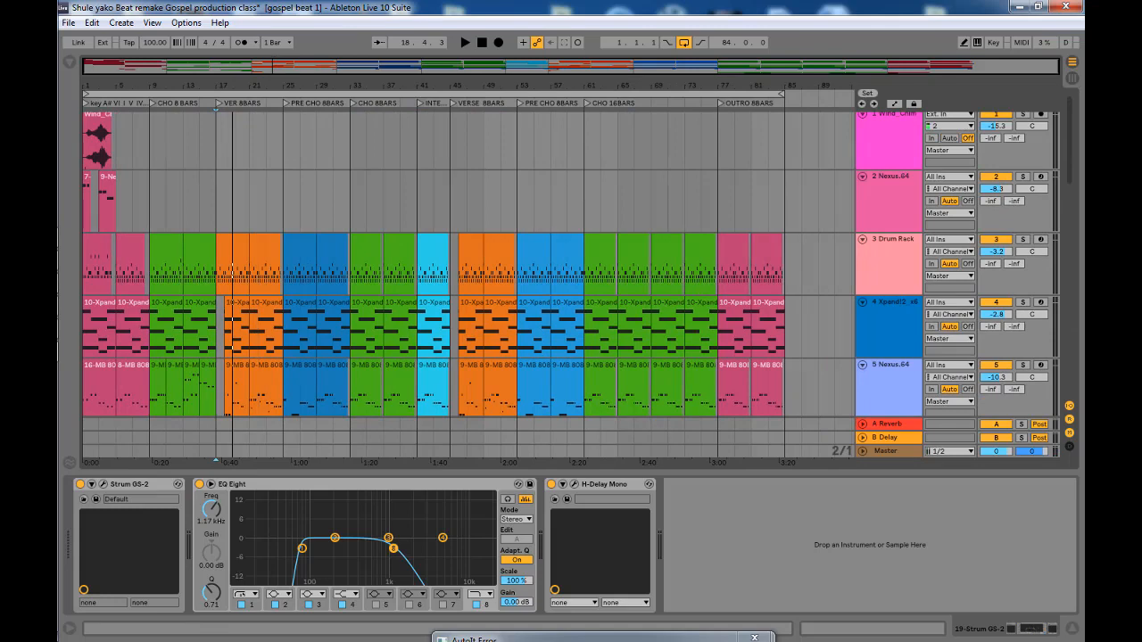
scroll(291, 150, down, 4)
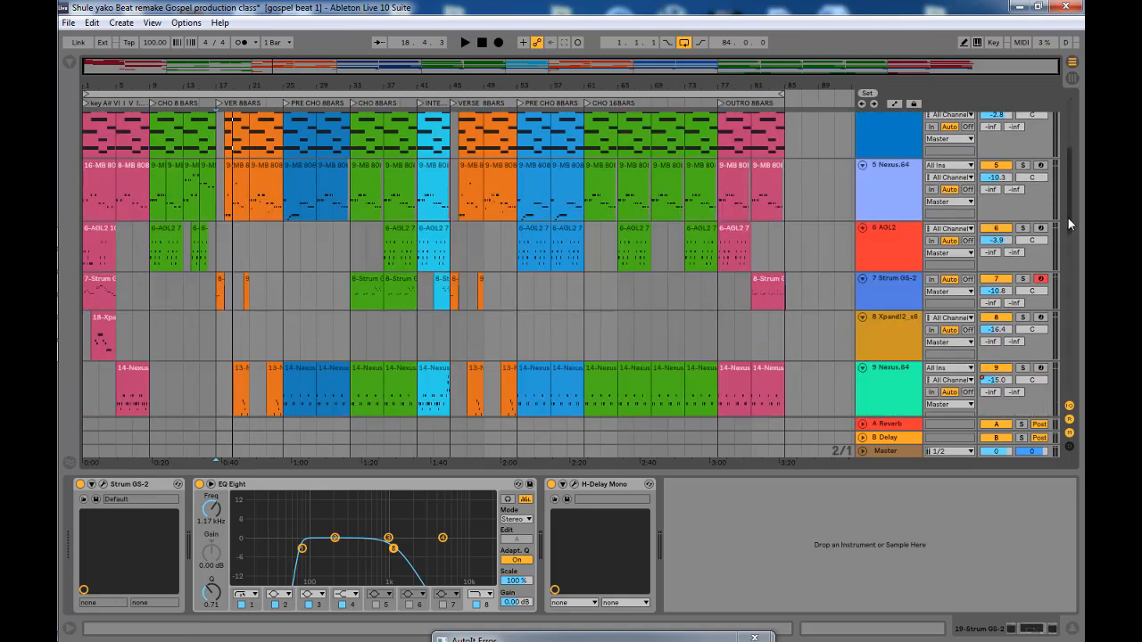
drag(1068, 217, 1077, 280)
scroll(780, 324, down, 3)
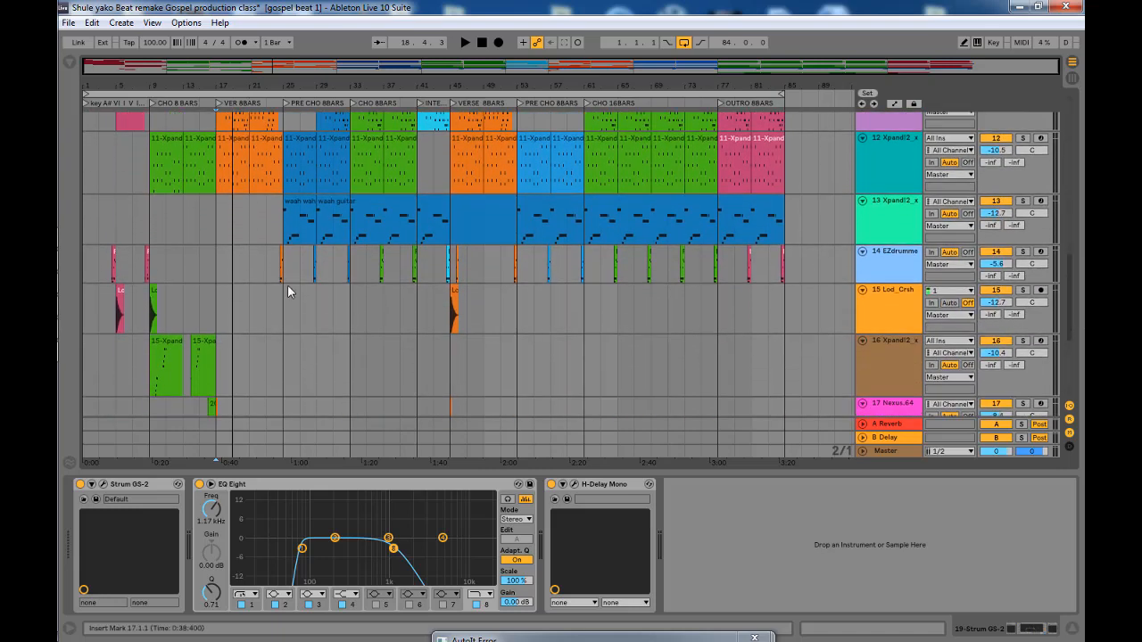
scroll(301, 303, down, 2)
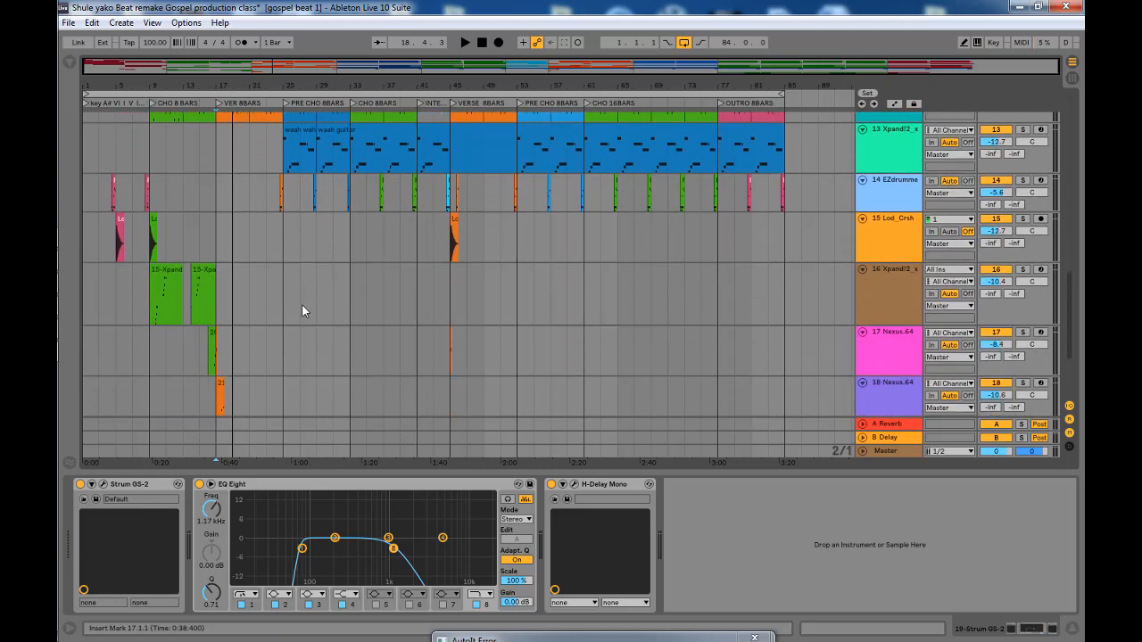
scroll(301, 304, down, 2)
scroll(302, 304, up, 3)
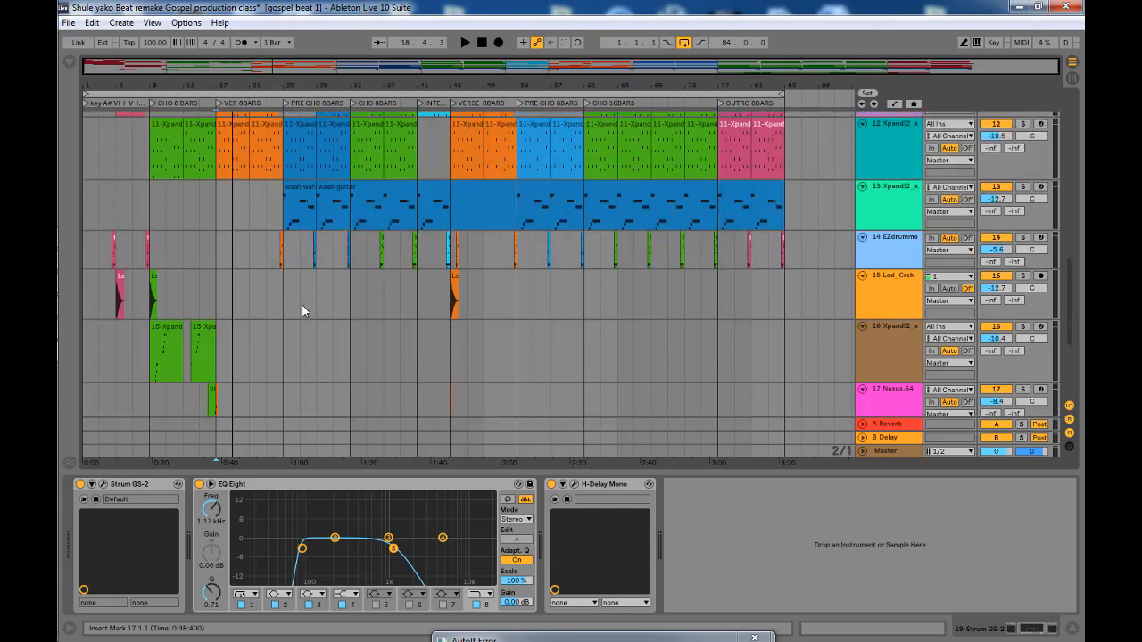
scroll(301, 303, up, 1)
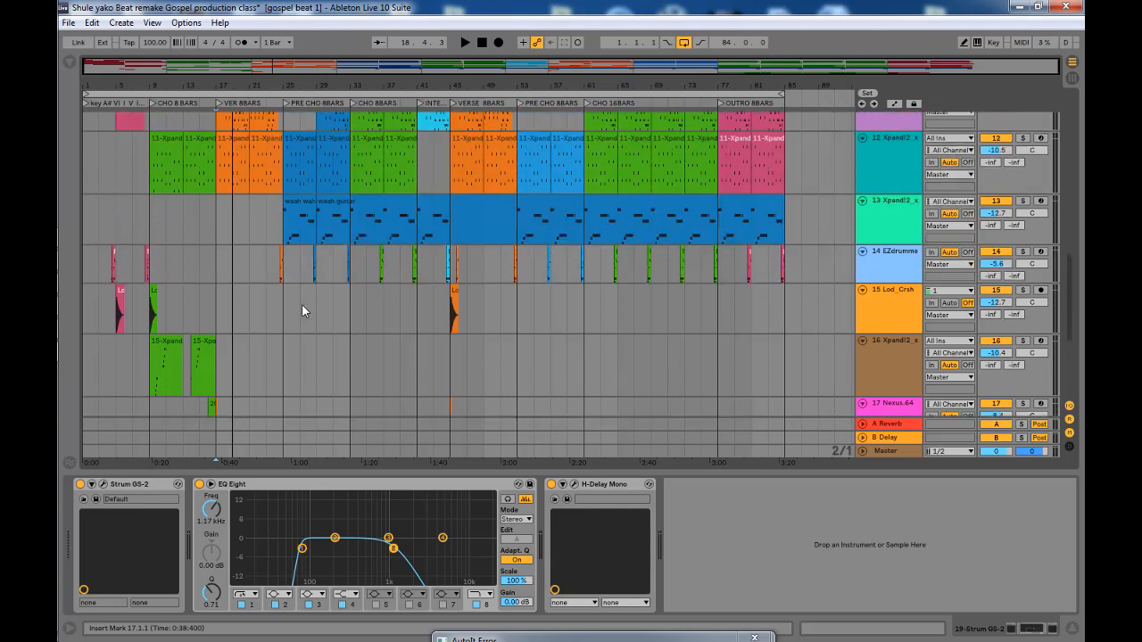
scroll(301, 310, down, 4)
scroll(302, 303, up, 4)
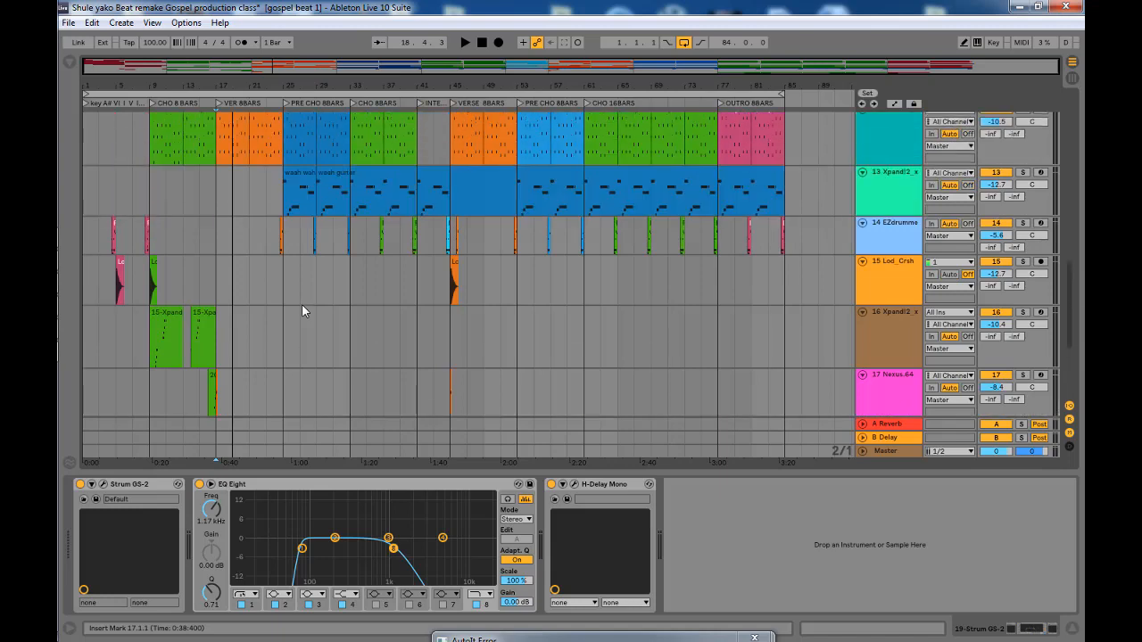
scroll(530, 339, up, 2)
scroll(541, 350, down, 5)
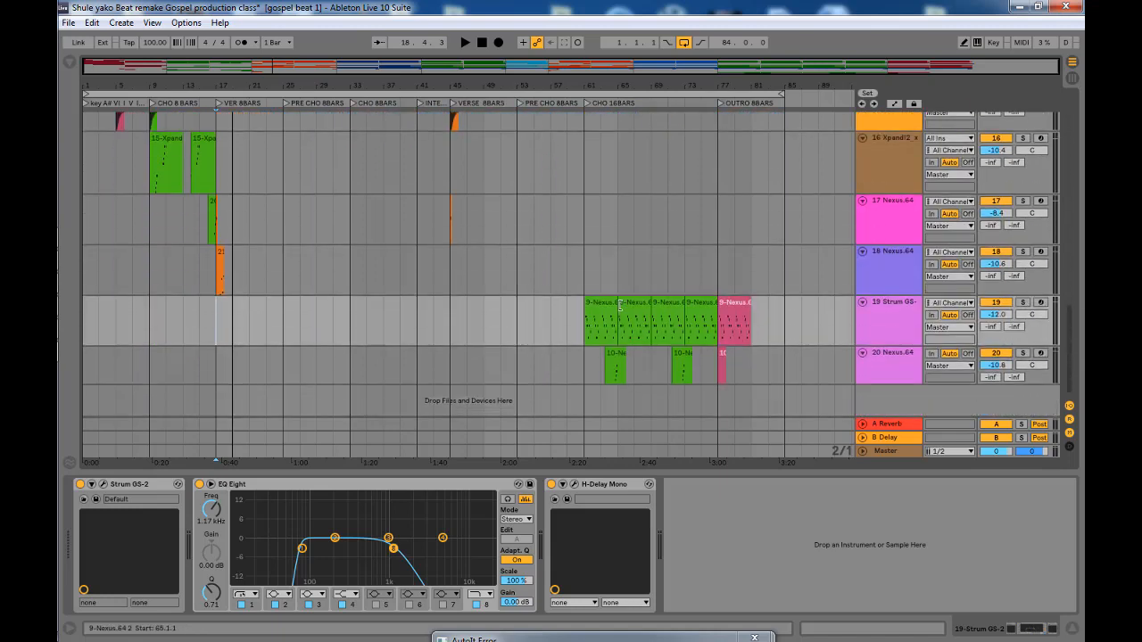
Select the clip at bar 61 on track 19 Strum GS-2 and solo that track
click(594, 308)
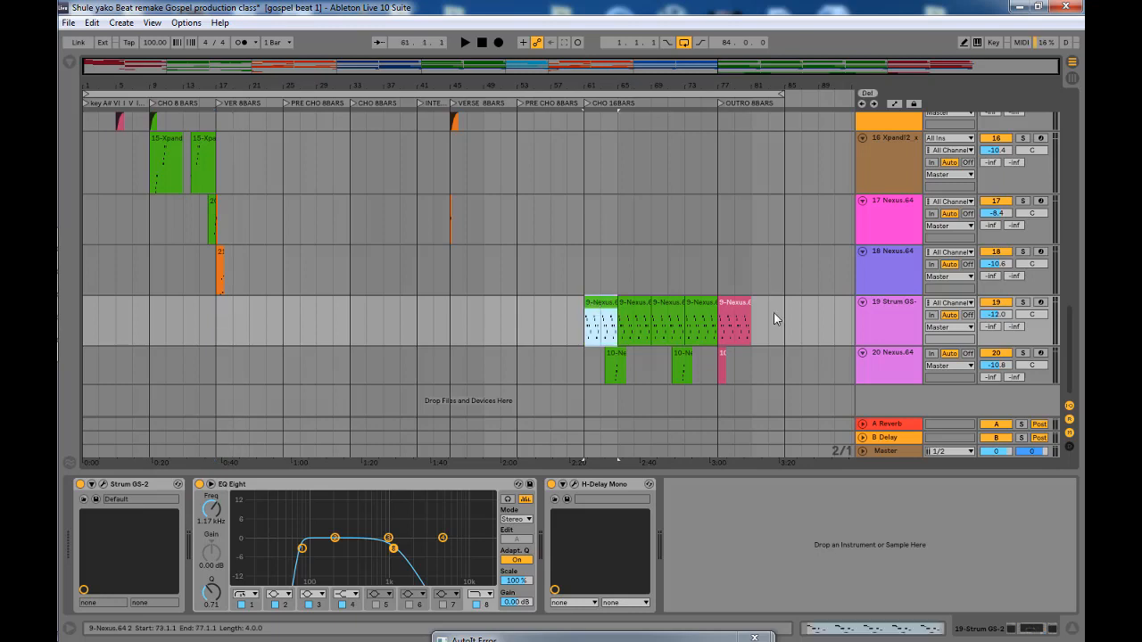
click(875, 324)
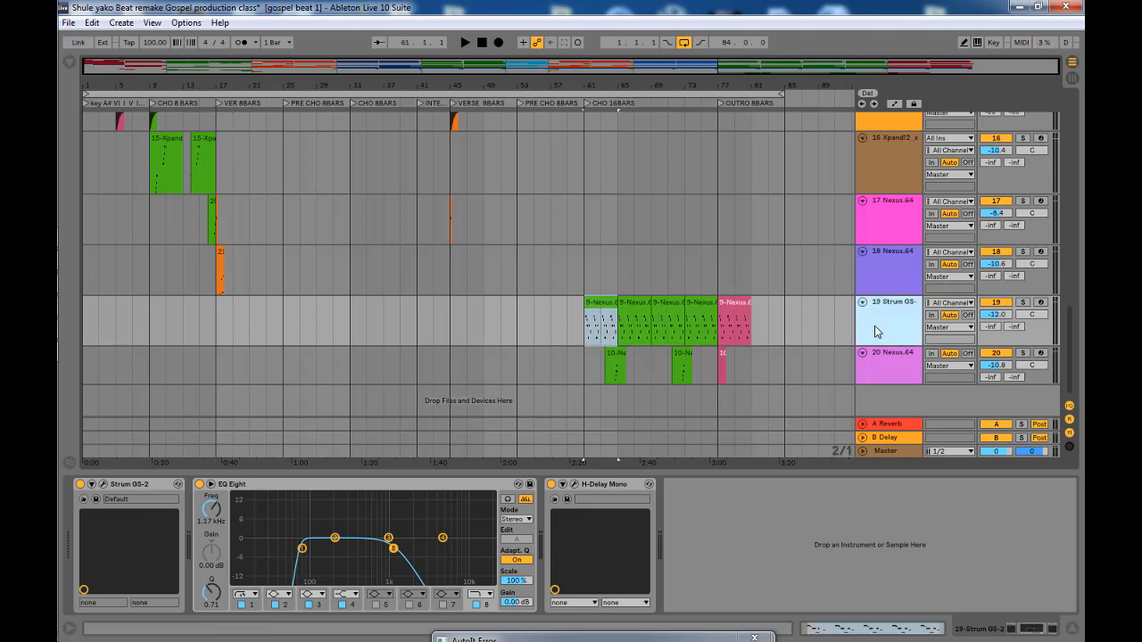
click(1022, 302)
Audition the selected track 19 clip while viewing its notes in the piano roll, then return to the arrangement
key(space)
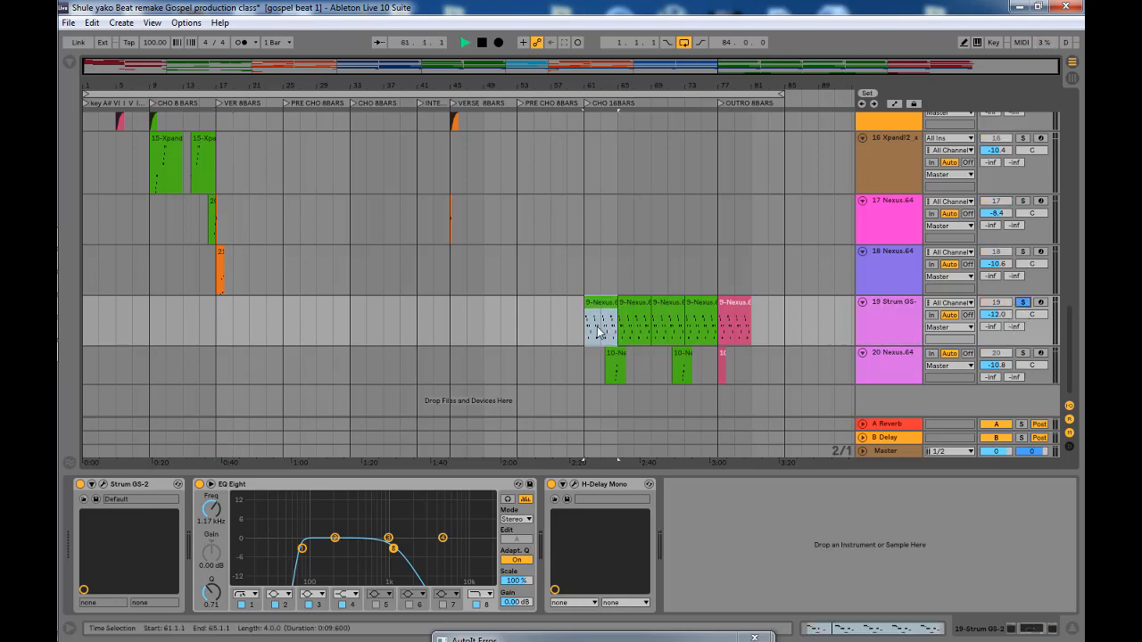
double_click(602, 332)
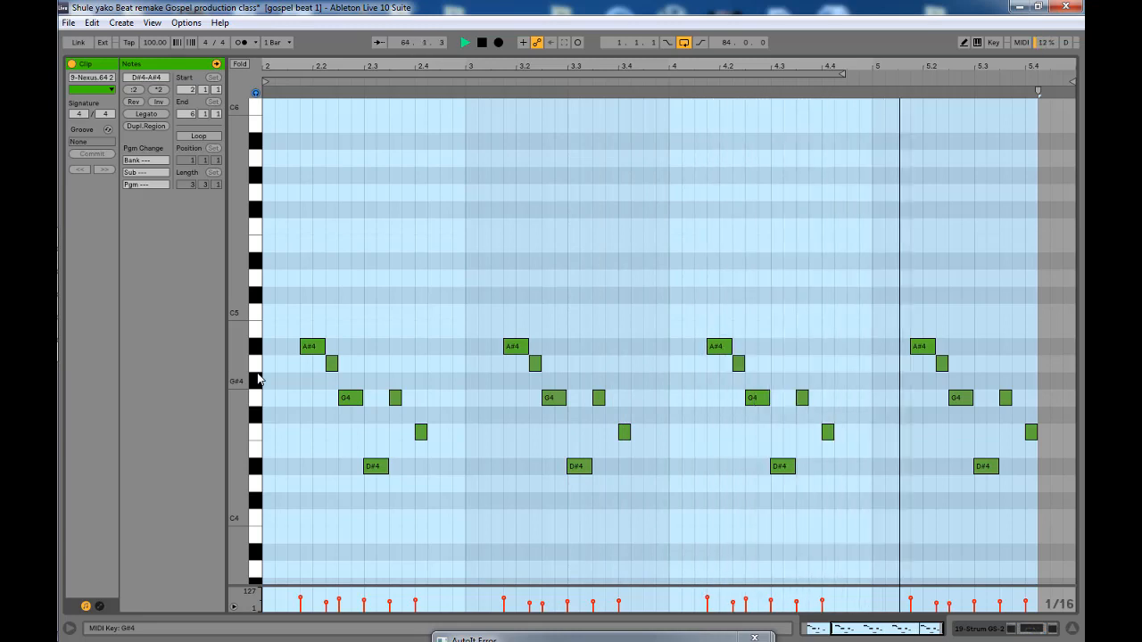
key(space)
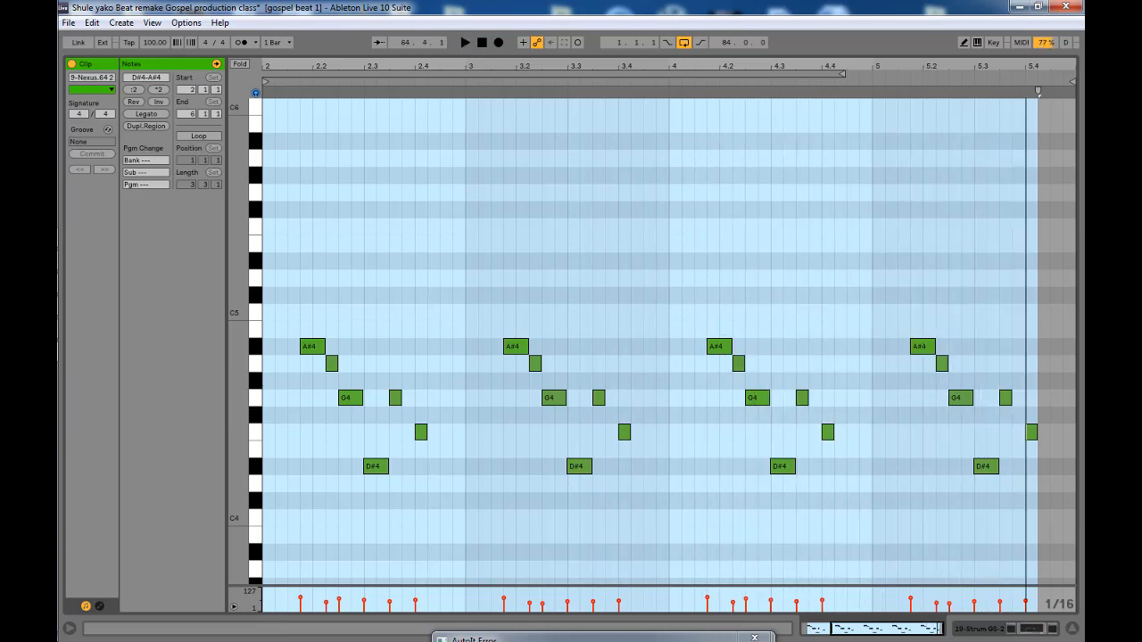
click(1071, 629)
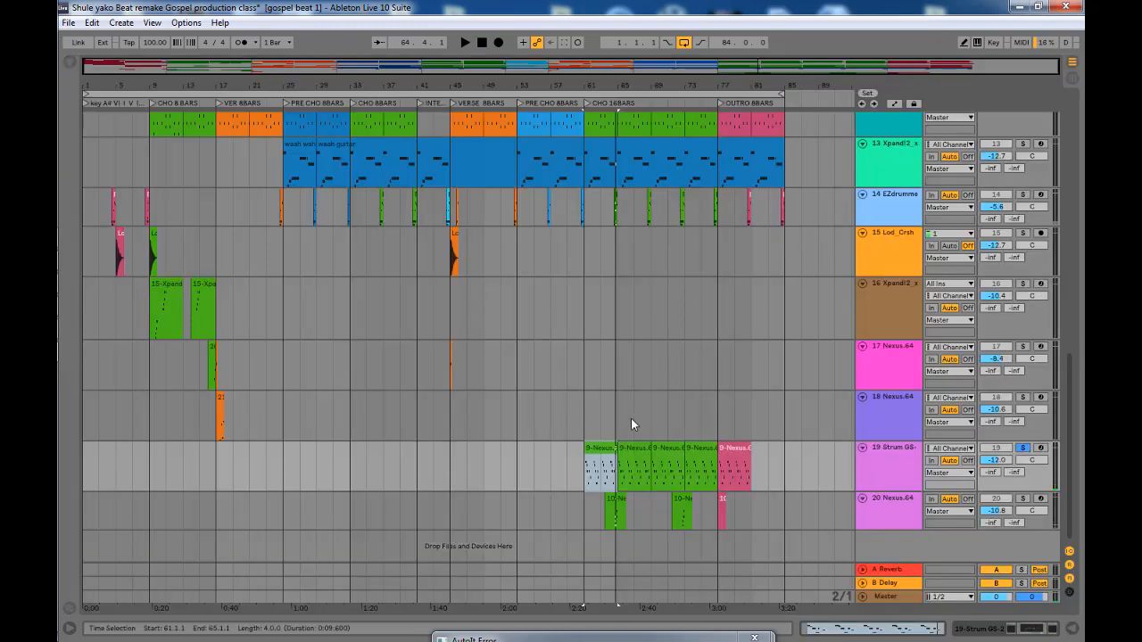
Open the Strum GS-2 plug-in on track 19, inspect its Electric Crunch bank and Trem Crunch program, then close the plug-in window
double_click(863, 481)
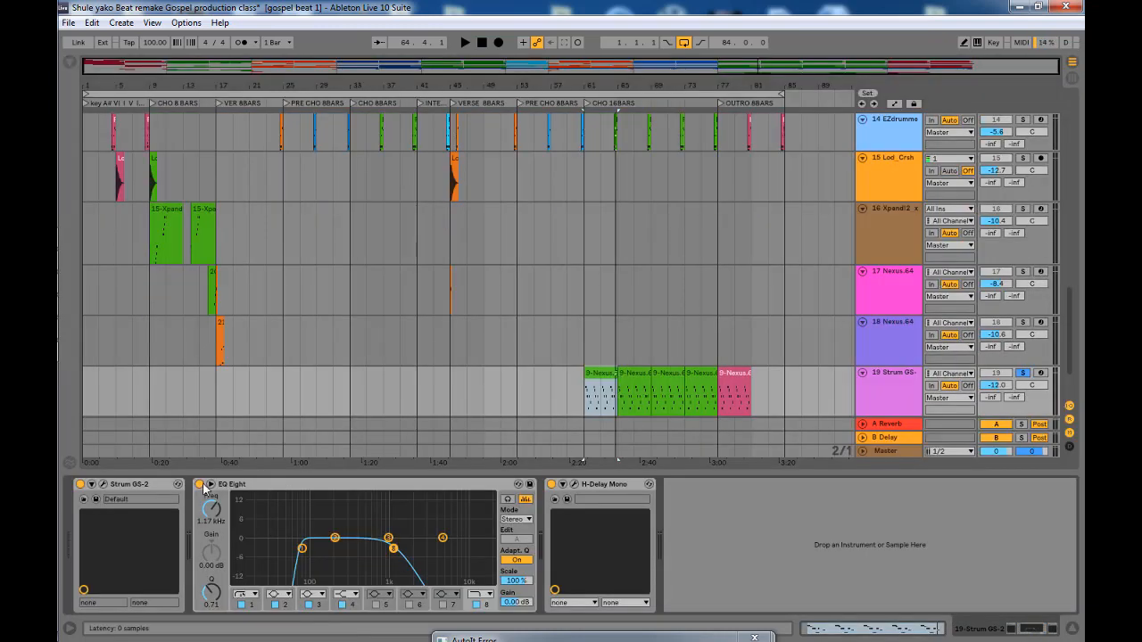
click(104, 485)
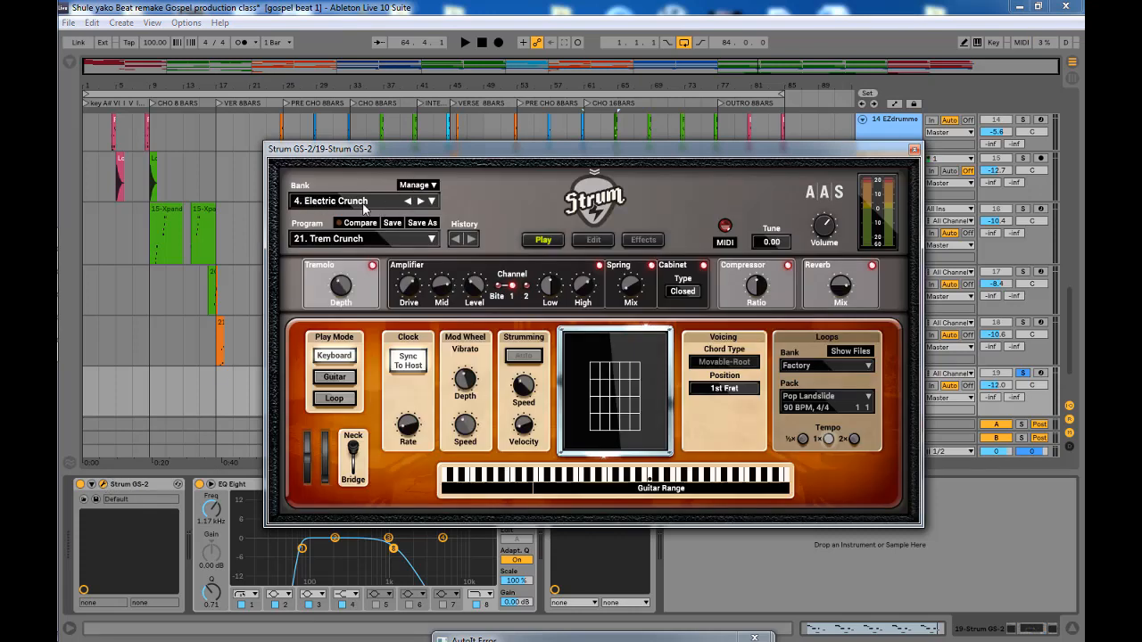
click(387, 203)
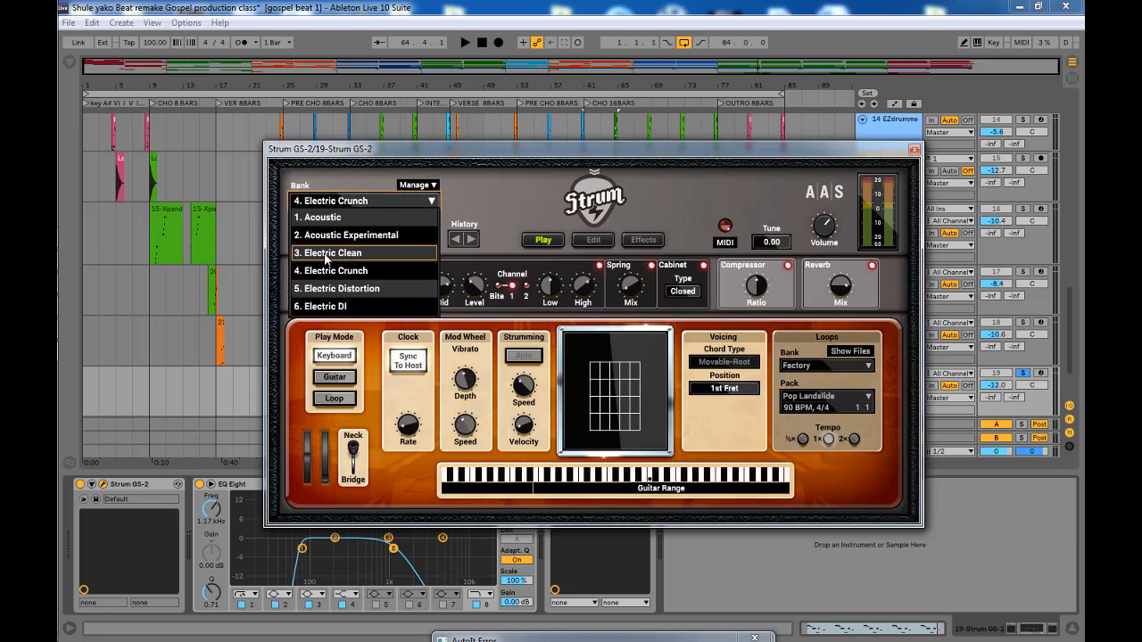
click(487, 201)
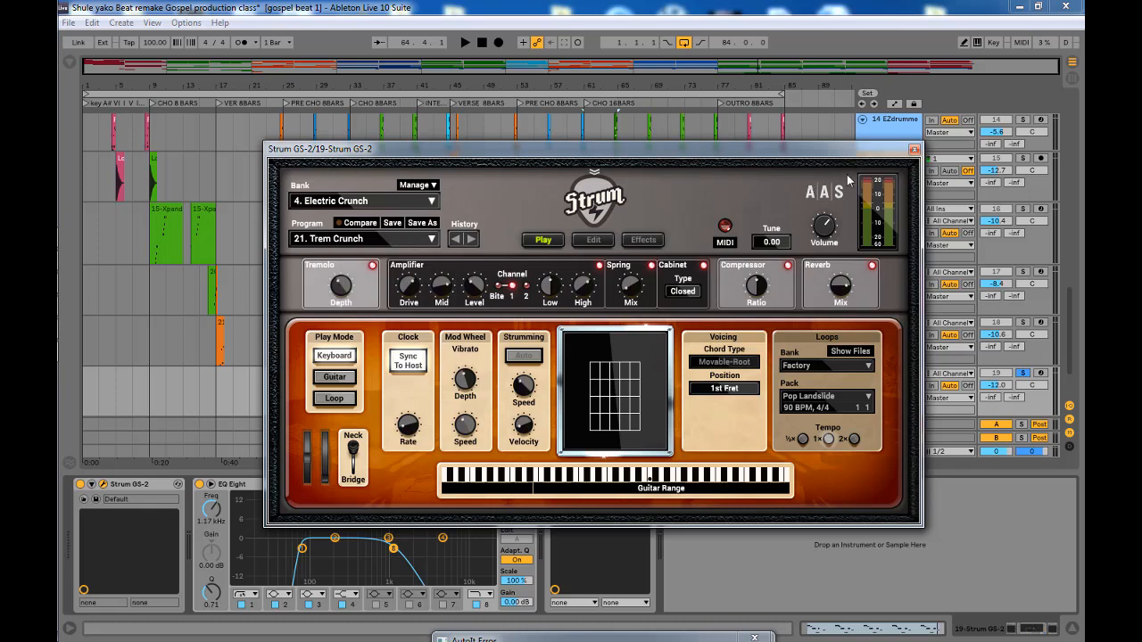
click(913, 149)
Select the clip starting in bar 63 on track 20 Nexus.64 and solo that track
scroll(901, 157, down, 2)
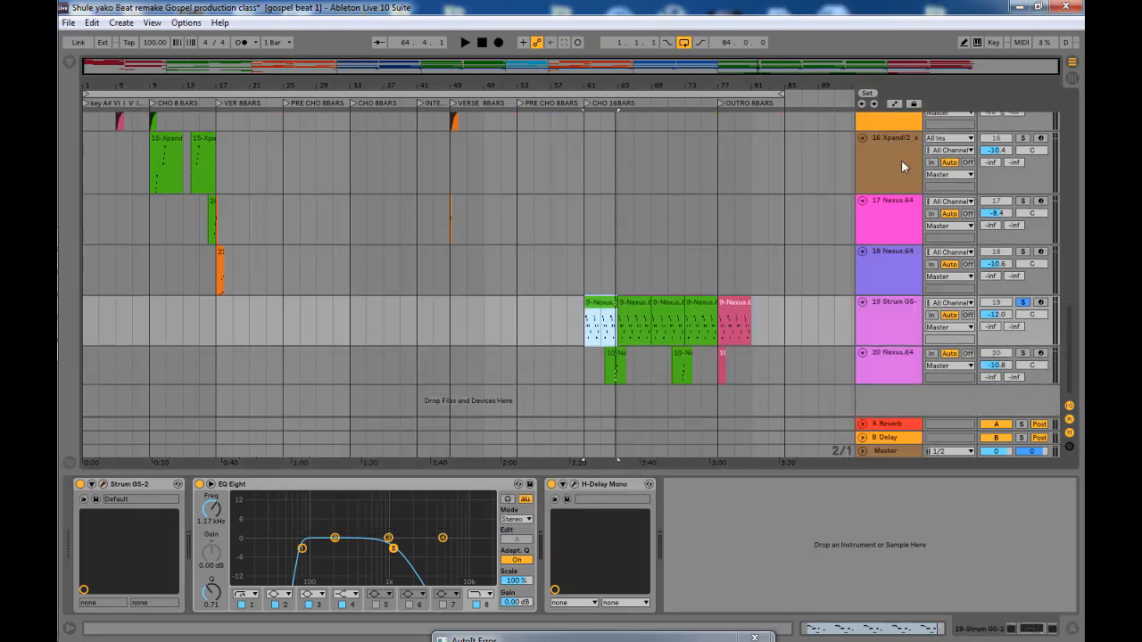
click(614, 358)
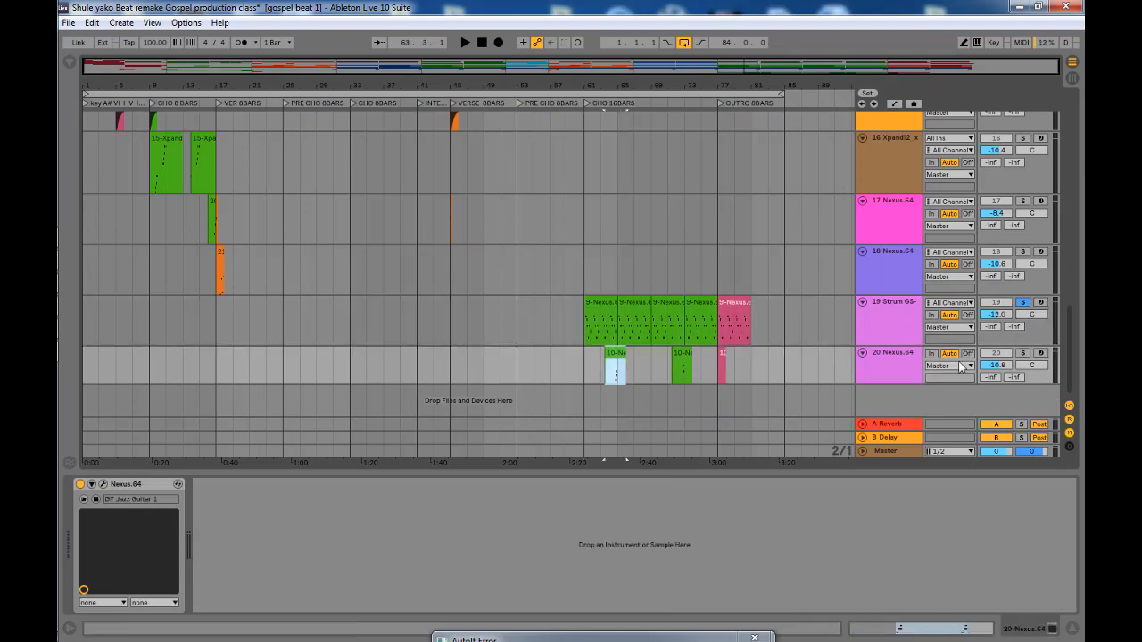
click(1024, 353)
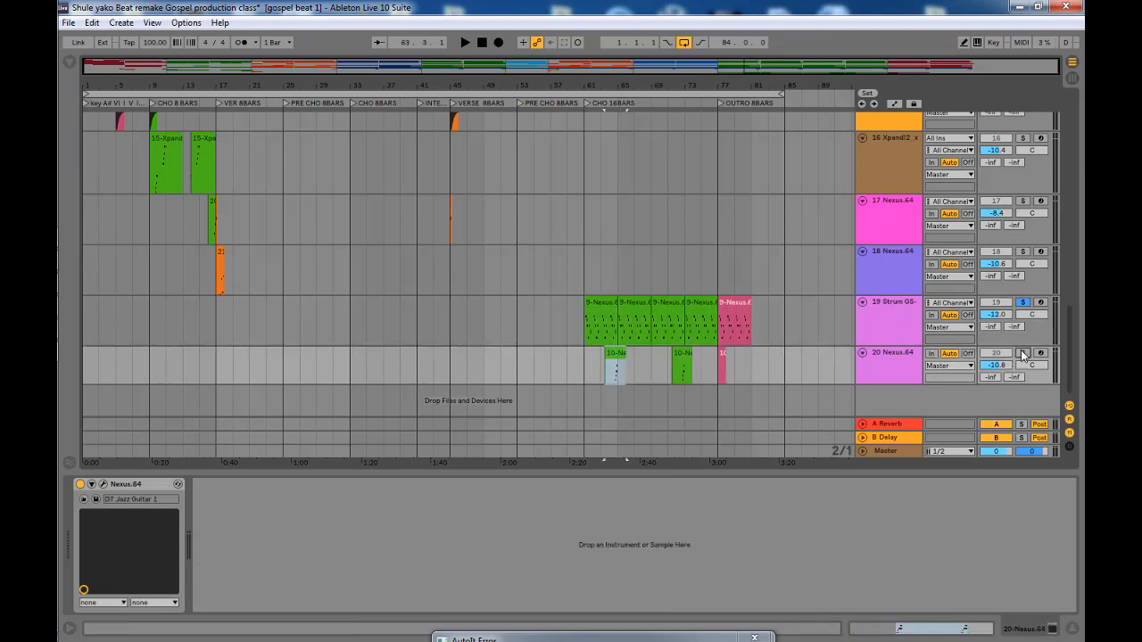
Audition the selected track 20 clip while viewing its notes in the piano roll, then return to the arrangement
double_click(627, 367)
key(space)
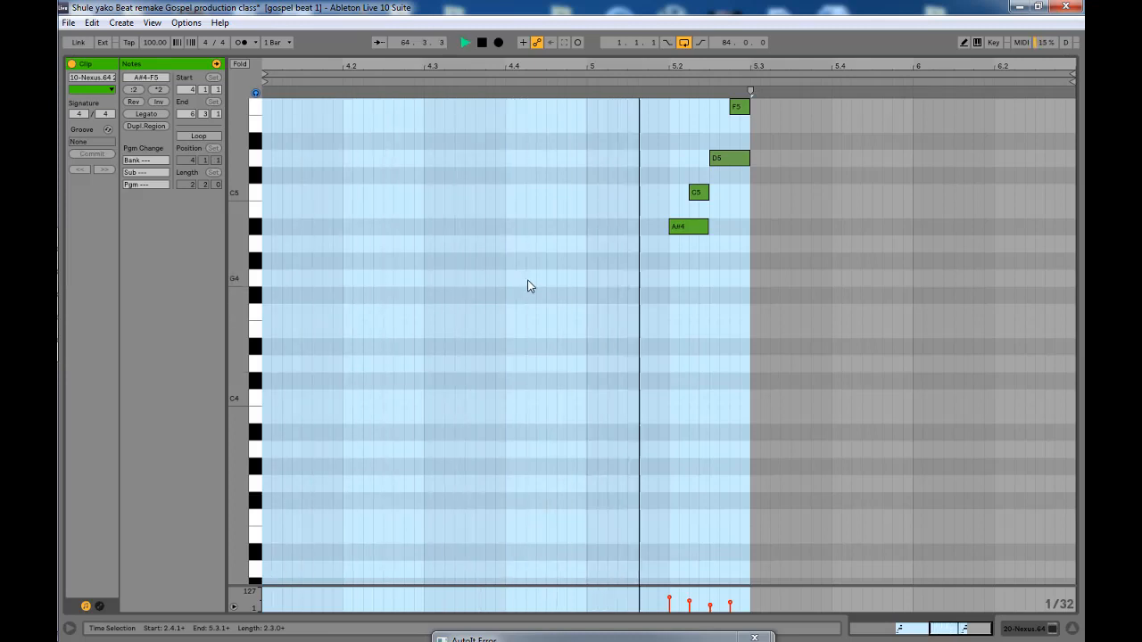
key(space)
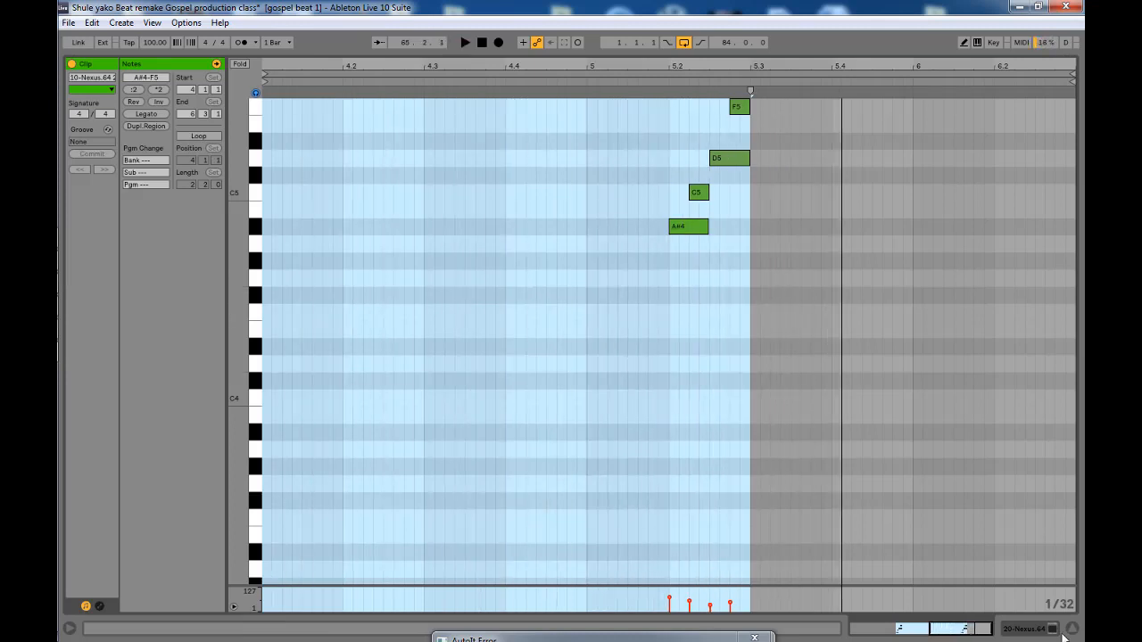
click(1074, 628)
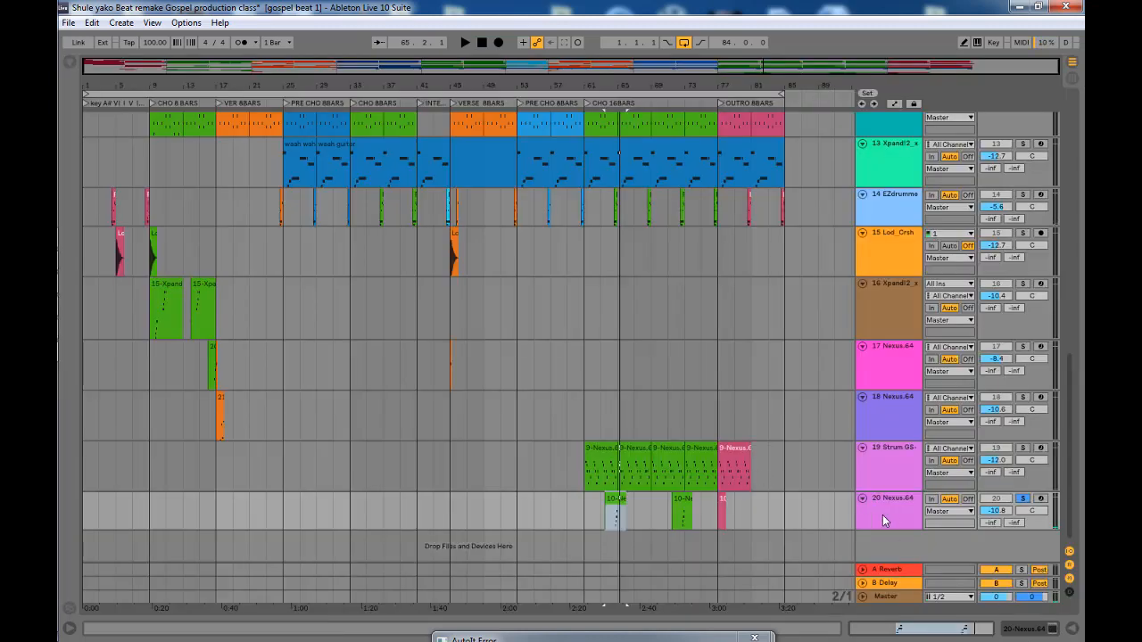
Show the device chain of track 20 Nexus.64, inspect its GT Jazz Guitar 1 preset in the plug-in, and close the plug-in window
double_click(888, 513)
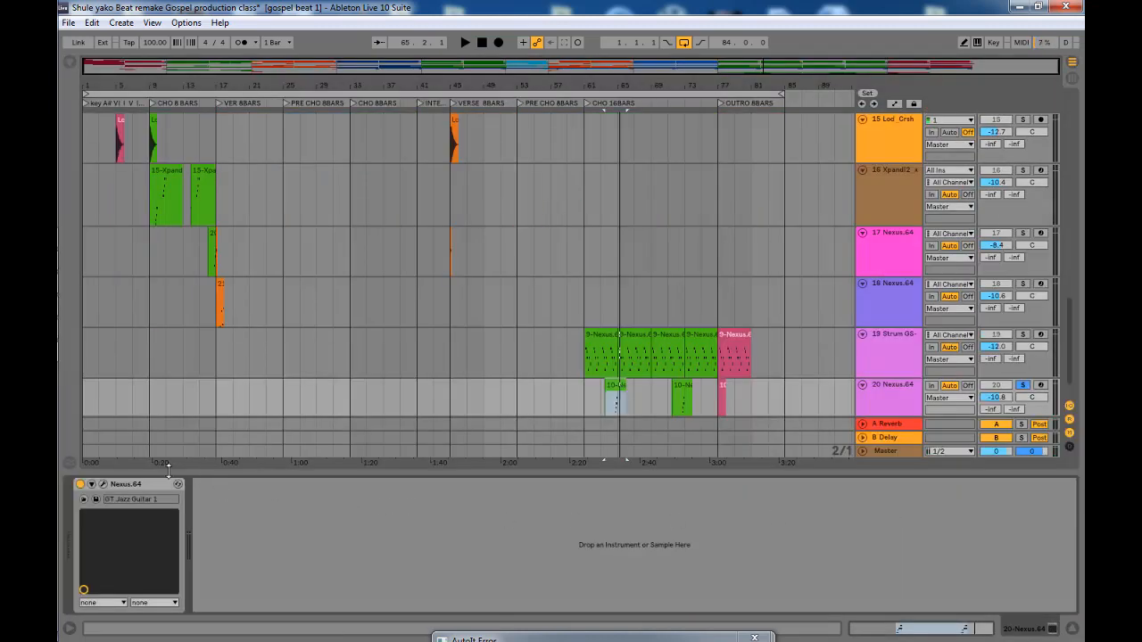
click(126, 482)
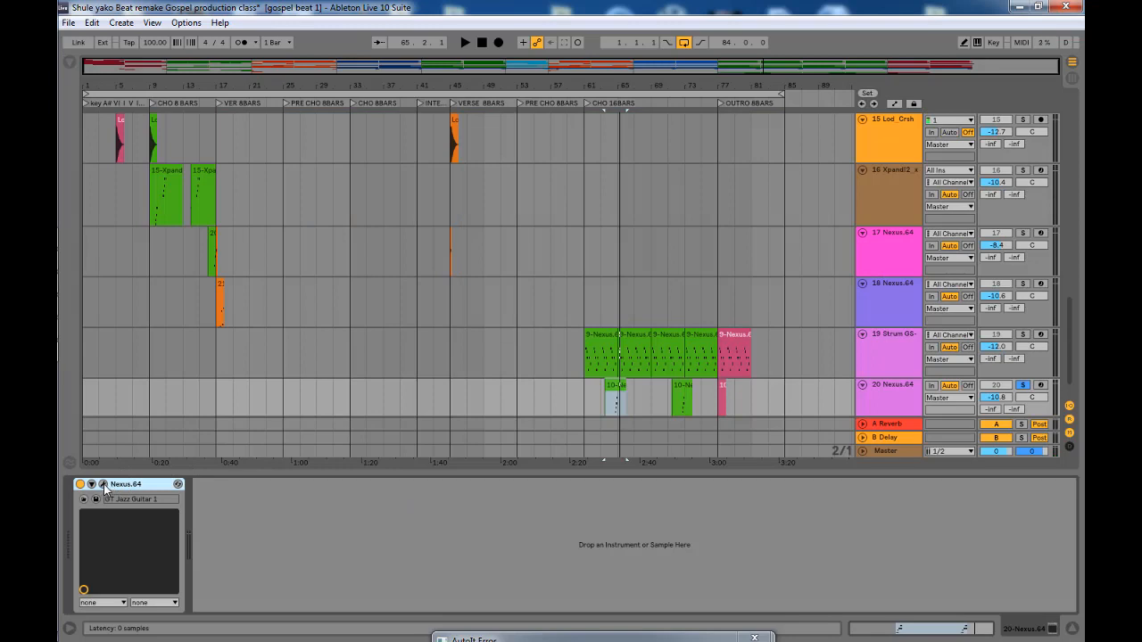
click(103, 485)
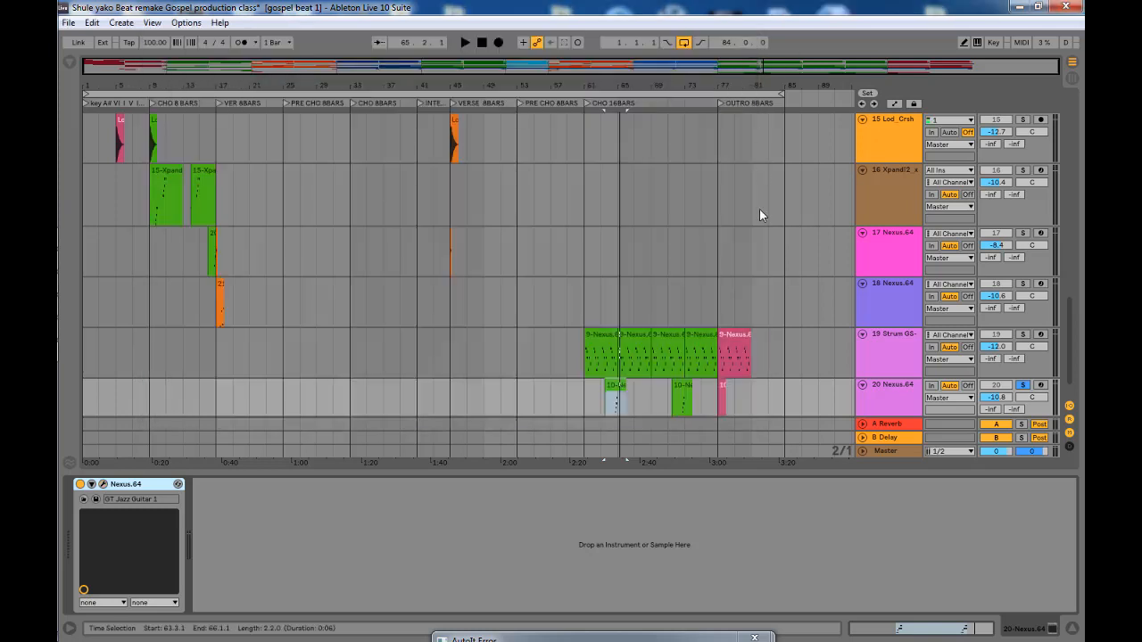
click(746, 45)
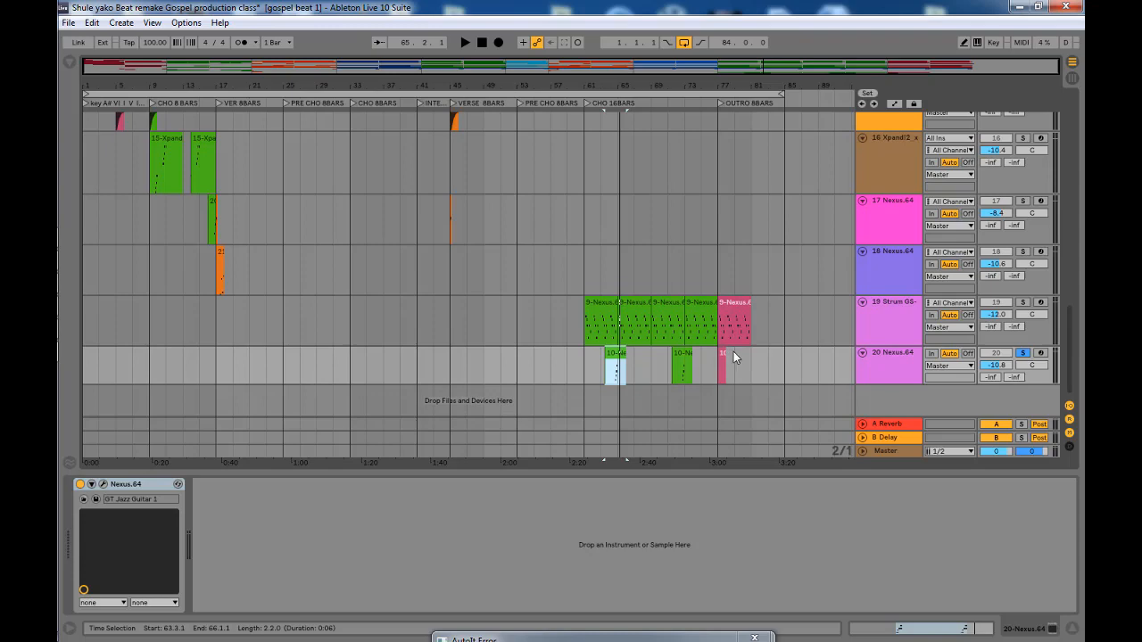
Place the insert marker at bar 1 on track 12 Xpand!2 and hide the device view
scroll(733, 351, up, 10)
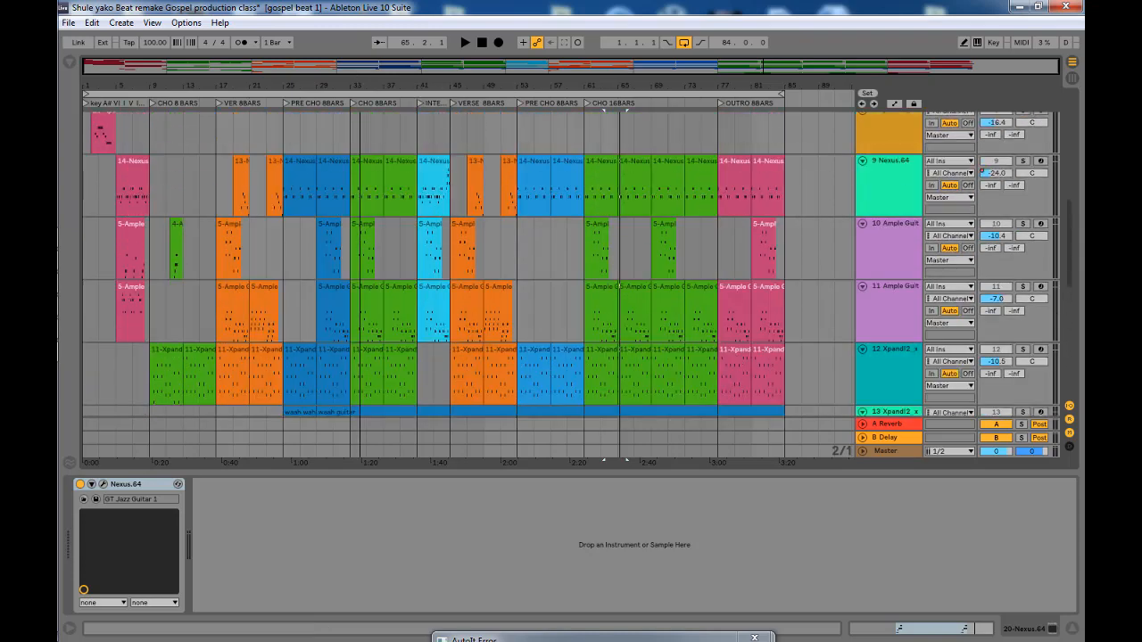
click(83, 390)
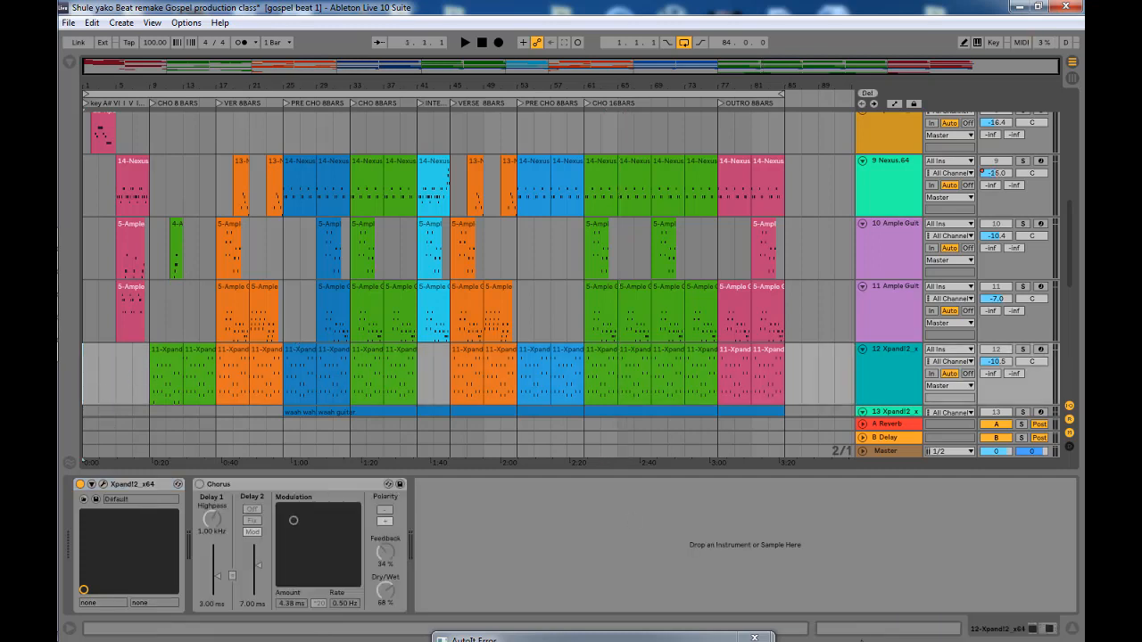
click(1074, 630)
scroll(394, 463, up, 5)
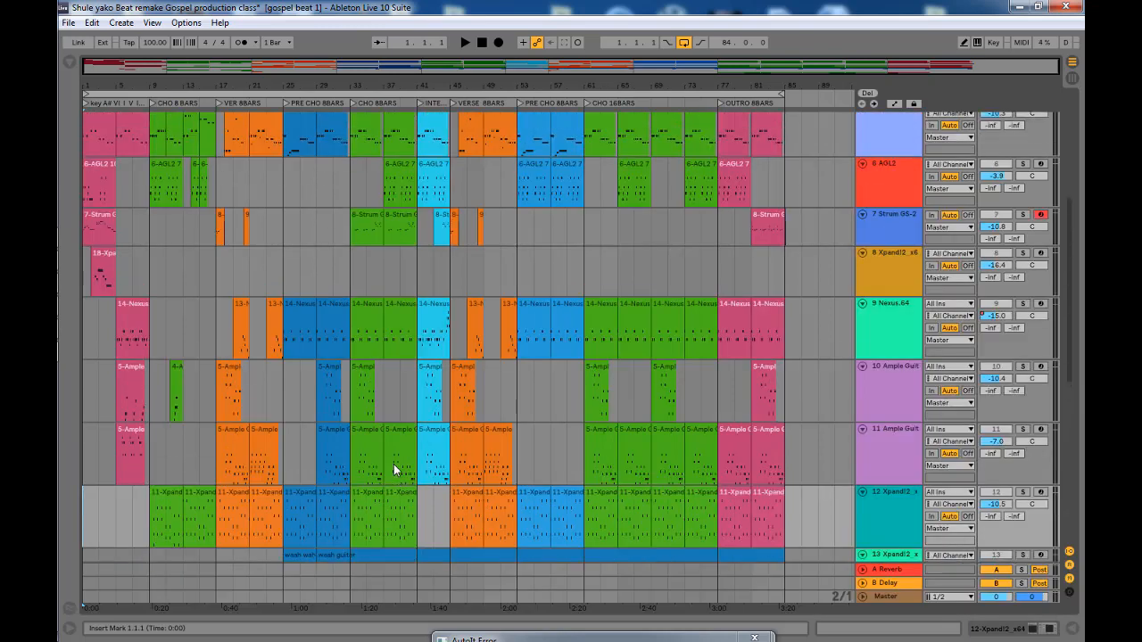
Turn off solo on track 20 Nexus.64 so all tracks can be heard
scroll(393, 461, down, 4)
scroll(393, 455, down, 8)
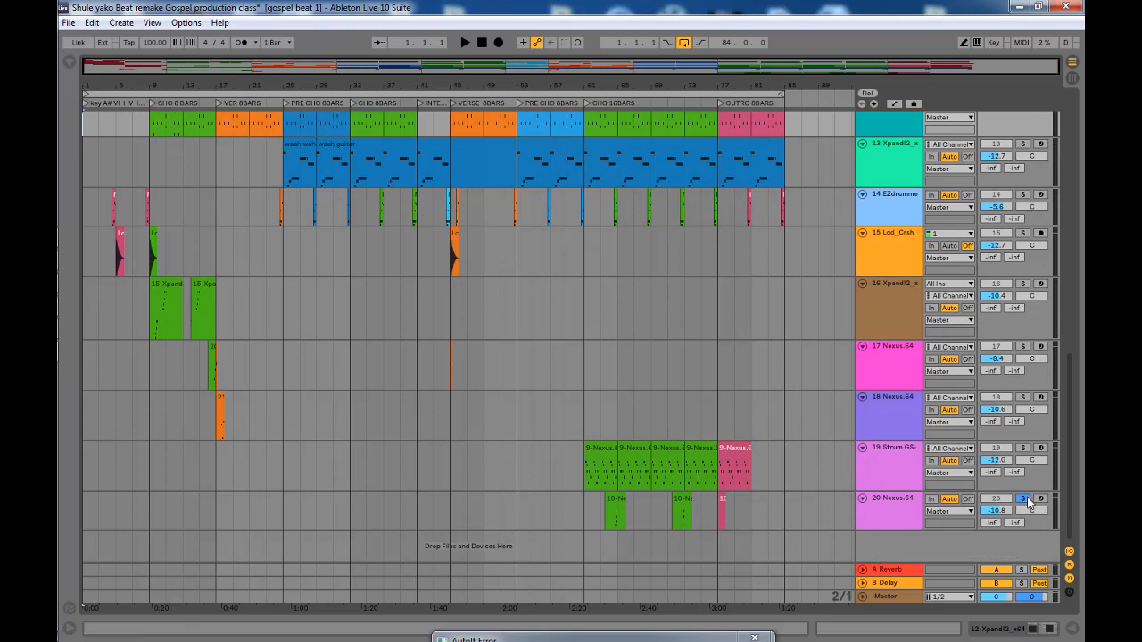
scroll(135, 473, up, 3)
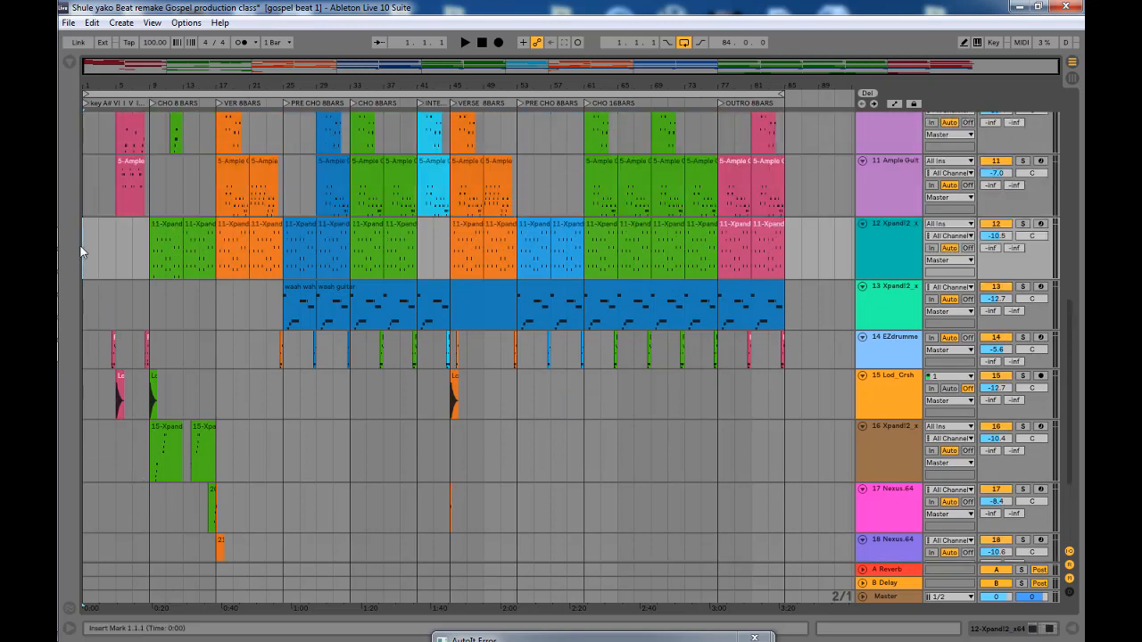
Play the full arrangement from bar 1 while looking over the tracks from track 1 downward
key(space)
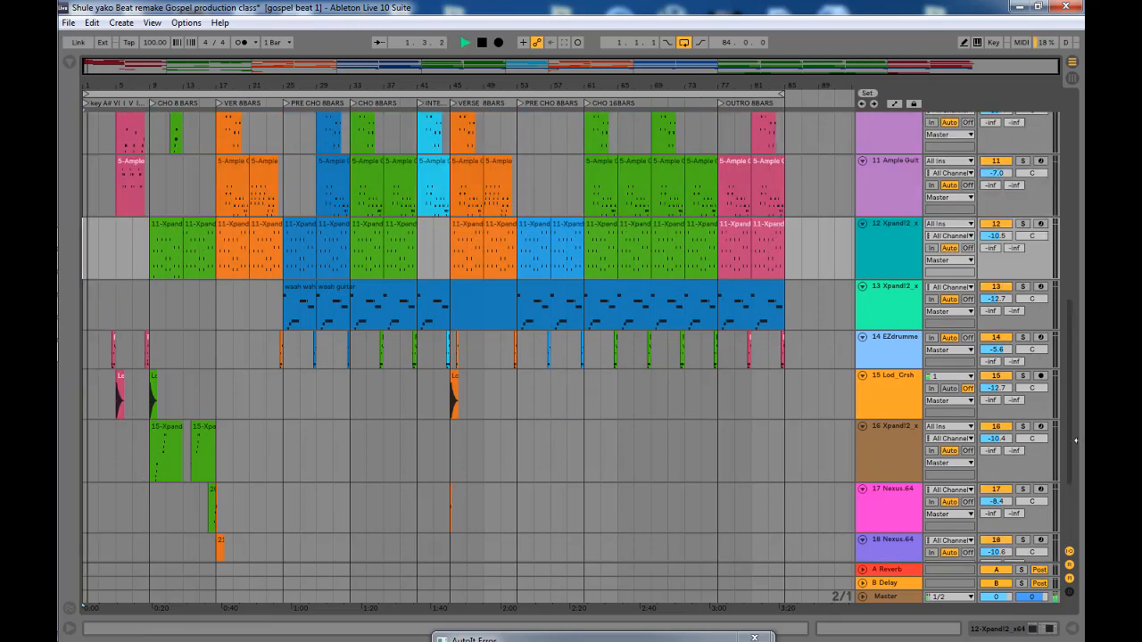
drag(1072, 429, 1065, 214)
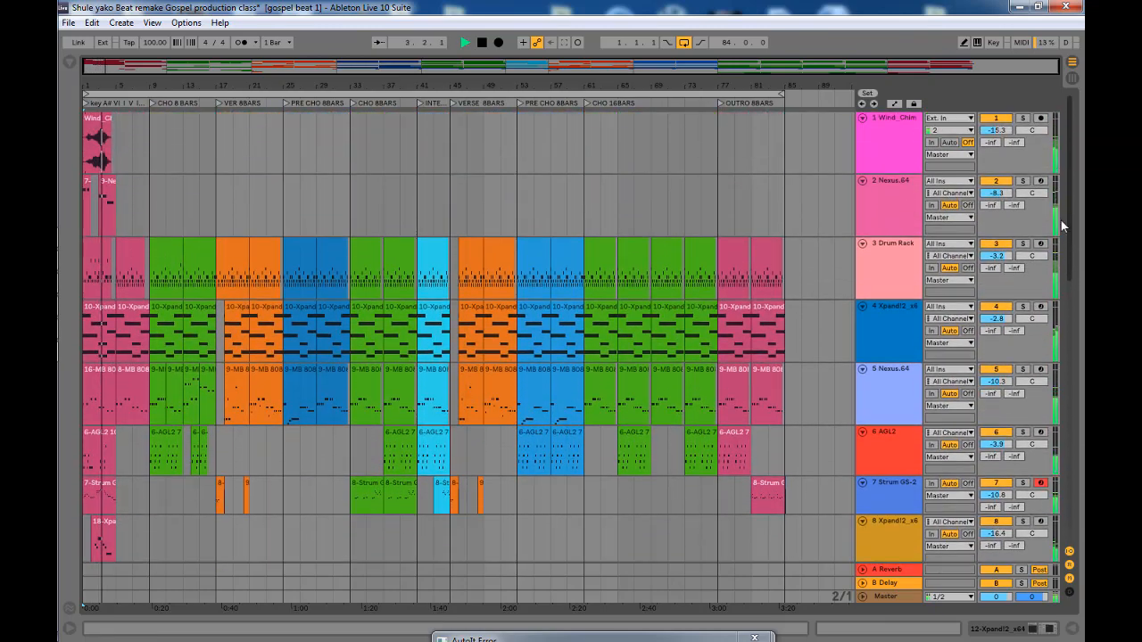
scroll(888, 469, down, 3)
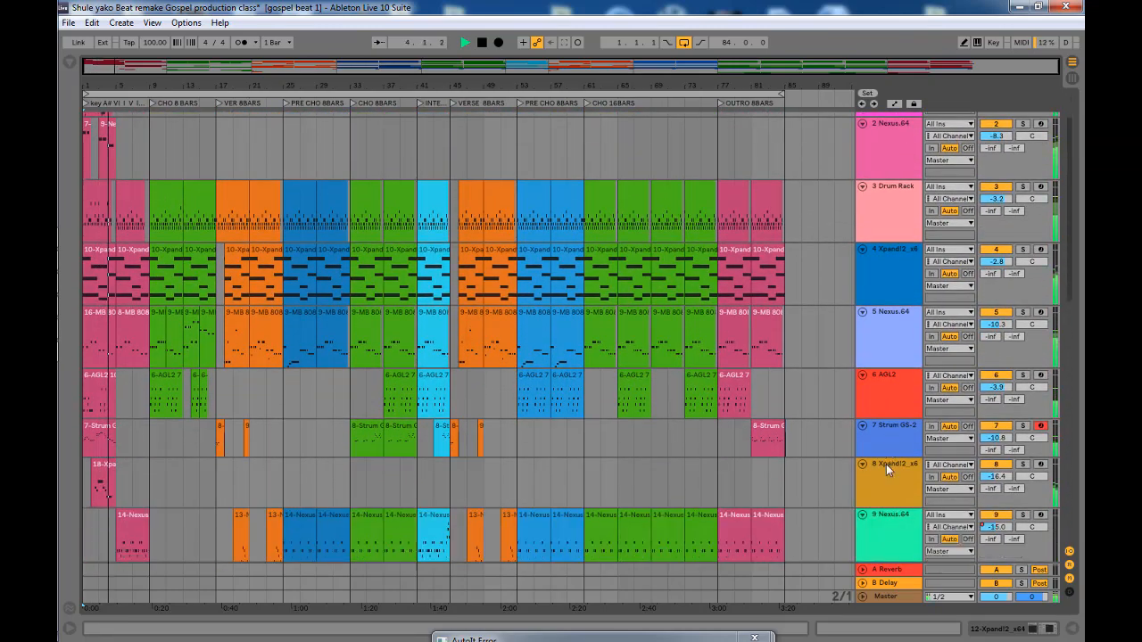